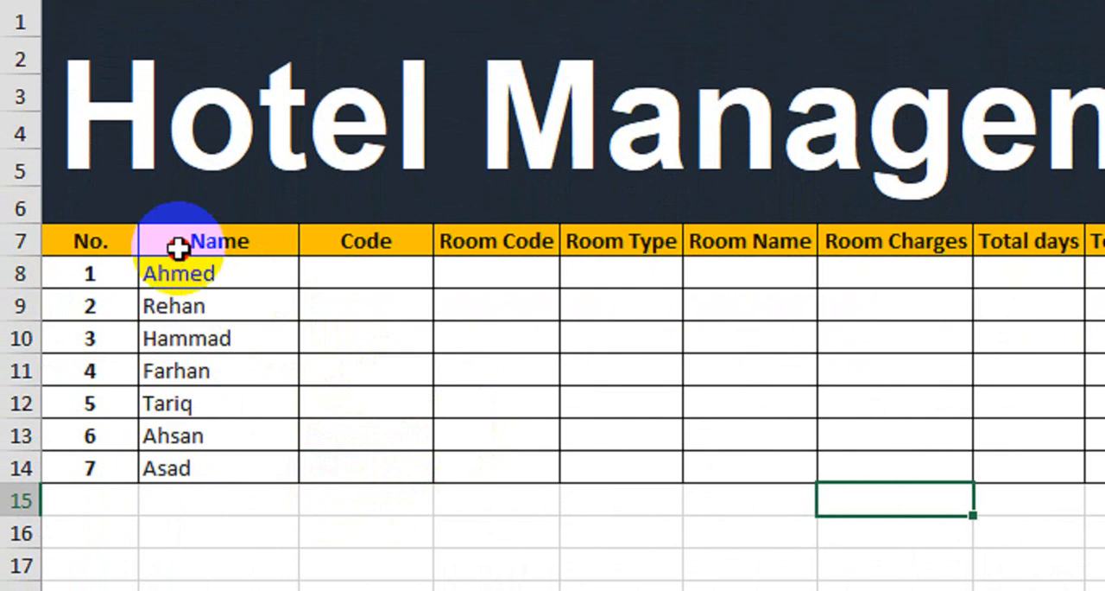
Examine the guest list, the room type codes and the headings of the Room Charges table
{"action": "left_click_drag", "start_coordinate": [215, 270], "coordinate": [228, 429]}
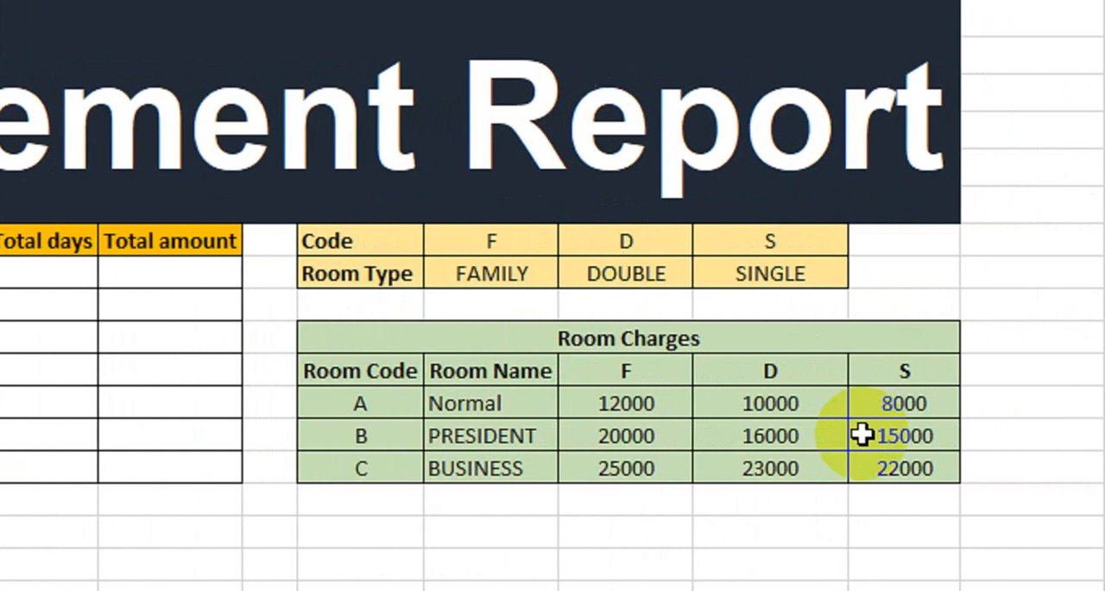
{"action": "left_click", "coordinate": [446, 250]}
{"action": "left_click_drag", "start_coordinate": [355, 250], "coordinate": [758, 458]}
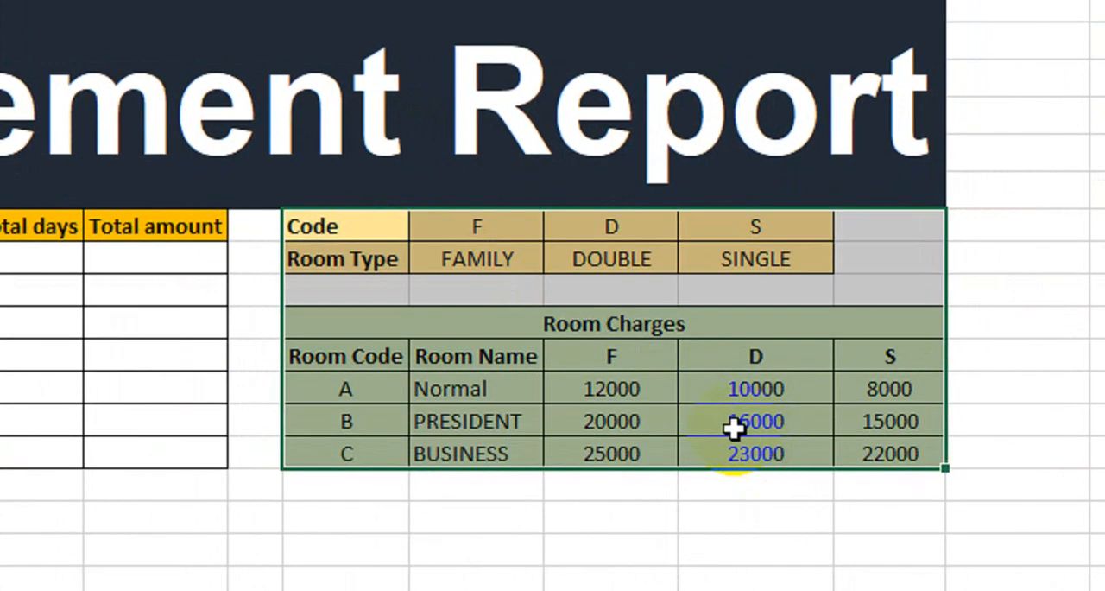
{"action": "left_click", "coordinate": [568, 358]}
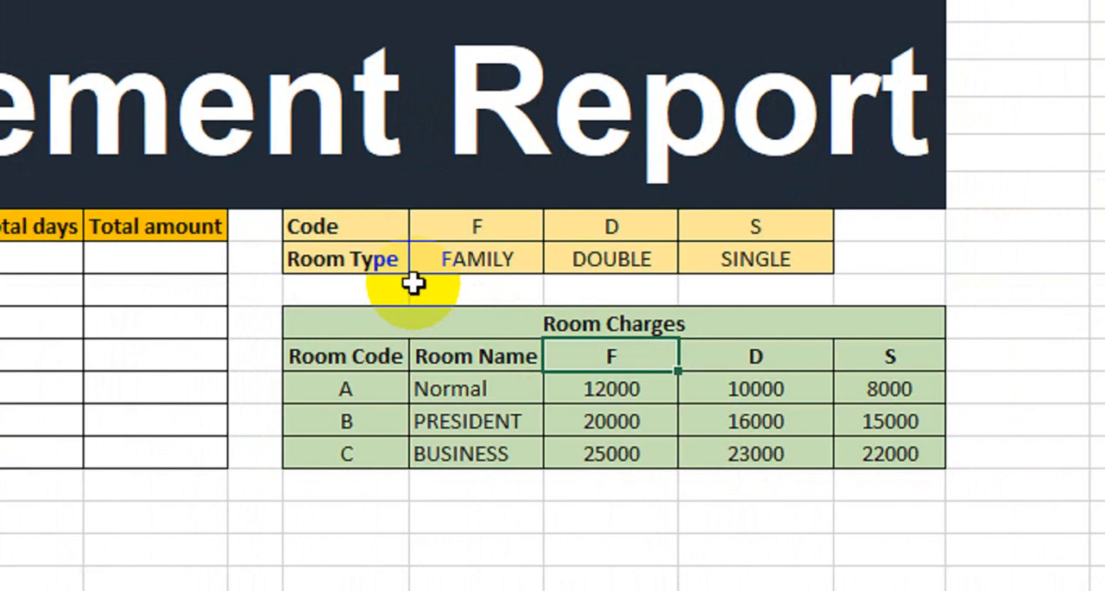
{"action": "left_click", "coordinate": [704, 256]}
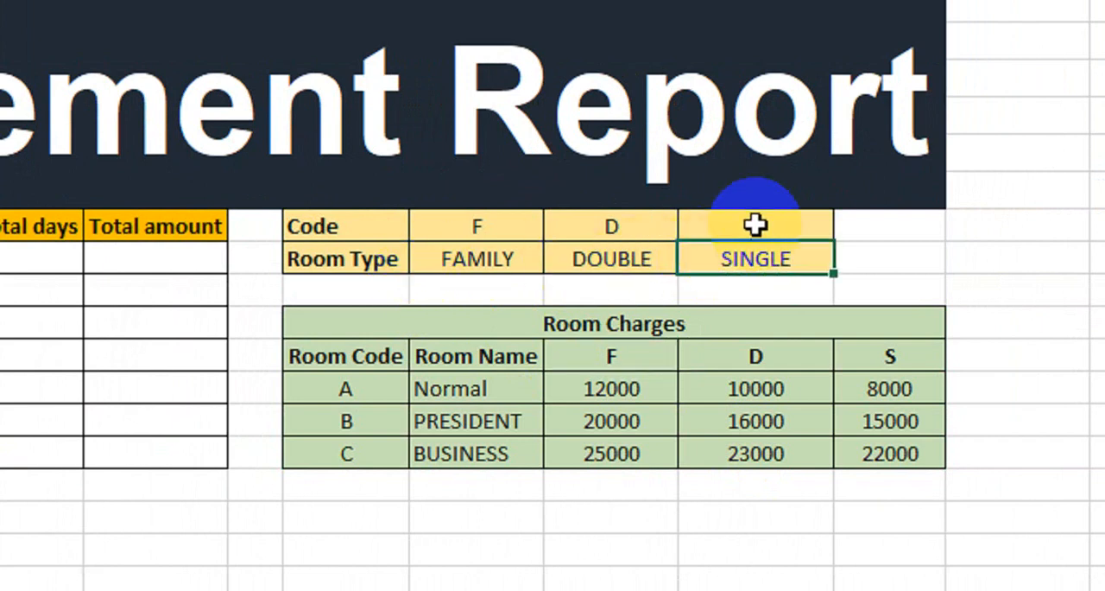
{"action": "left_click", "coordinate": [648, 265]}
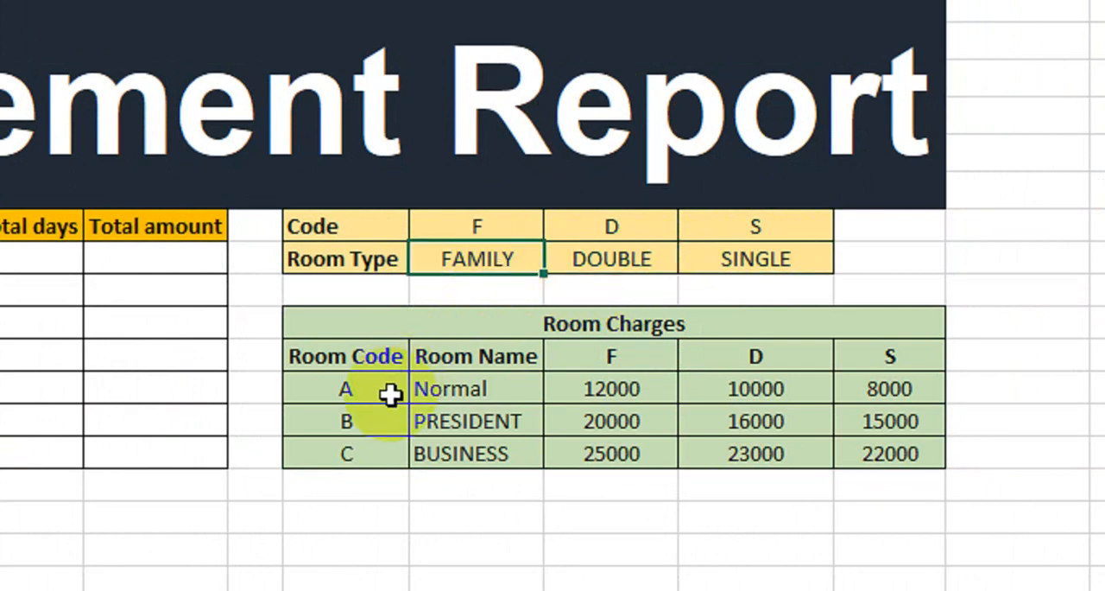
{"action": "left_click", "coordinate": [455, 390]}
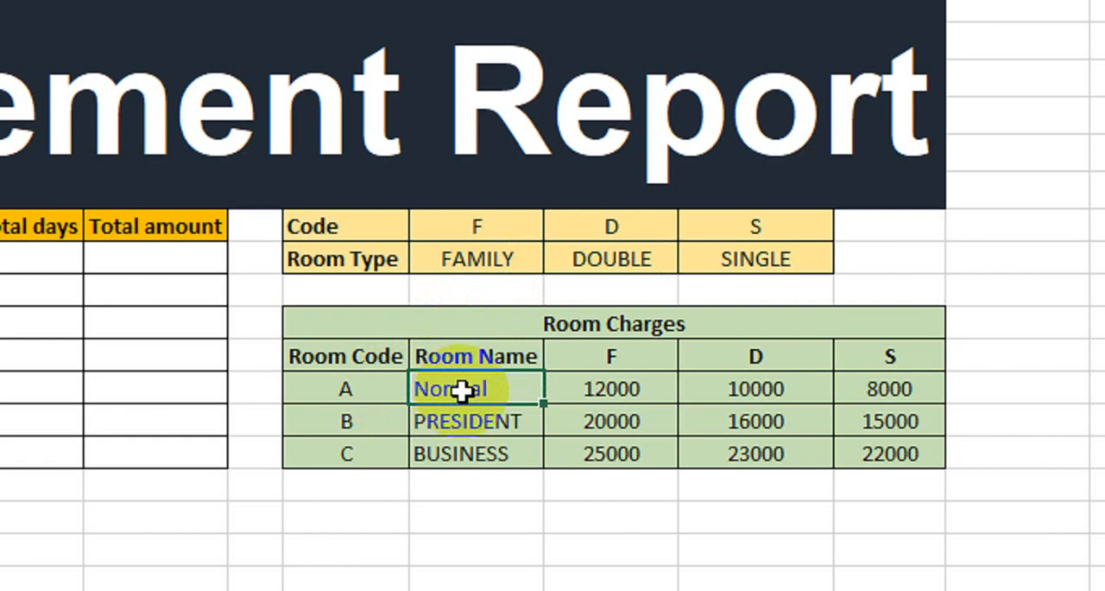
{"action": "left_click_drag", "start_coordinate": [609, 391], "coordinate": [630, 365]}
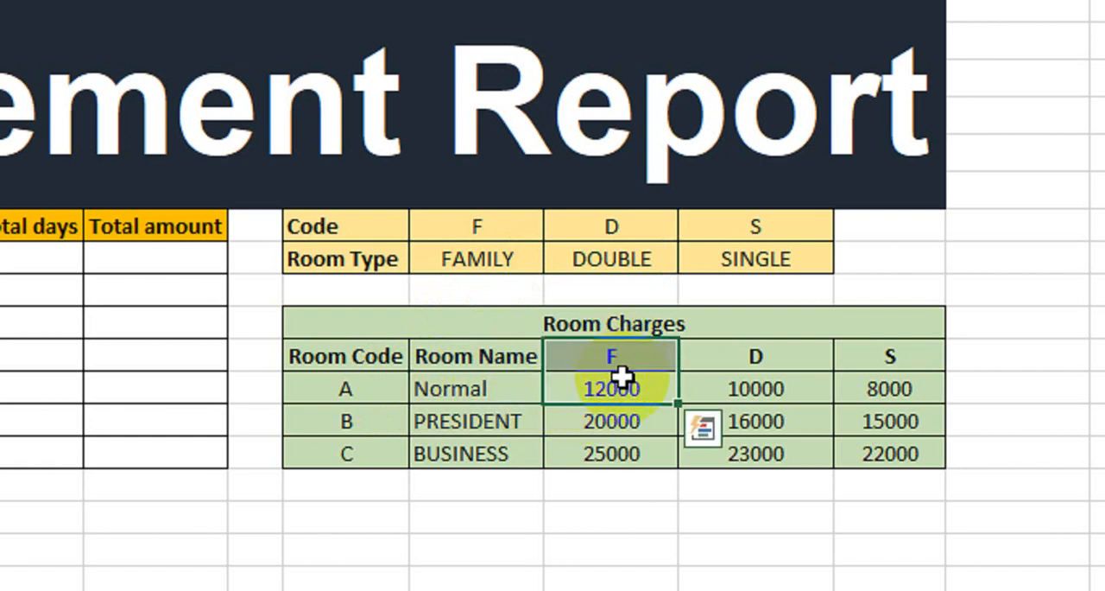
{"action": "left_click", "coordinate": [731, 358]}
{"action": "left_click", "coordinate": [891, 358]}
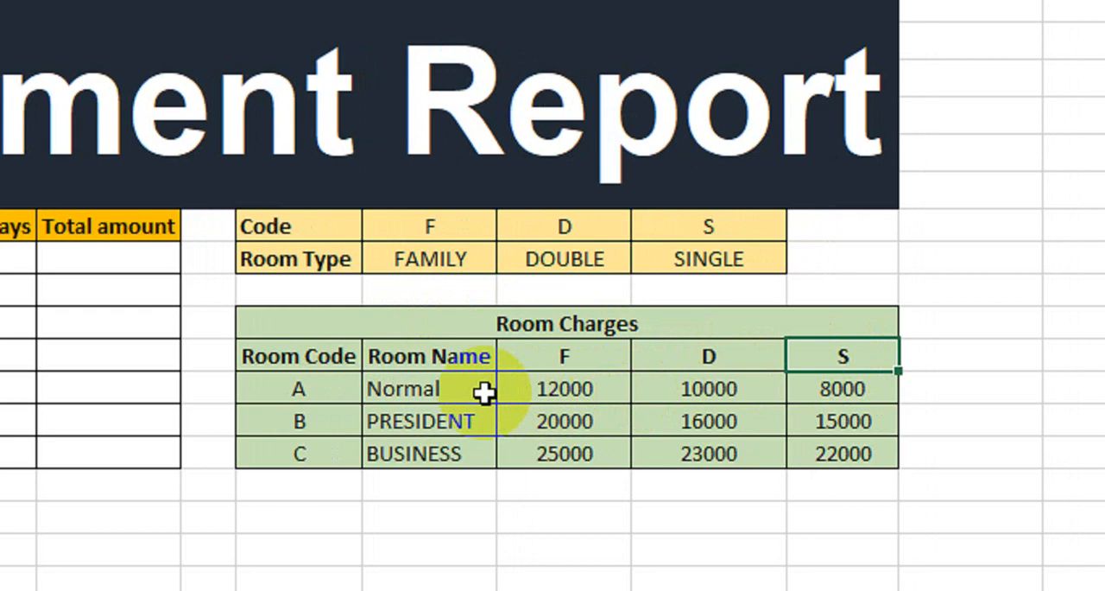
Examine the F, D and S charges for the Normal, PRESIDENT and BUSINESS rooms in the Room Charges table
{"action": "left_click", "coordinate": [453, 390]}
{"action": "left_click_drag", "start_coordinate": [346, 389], "coordinate": [568, 394]}
{"action": "left_click", "coordinate": [569, 393]}
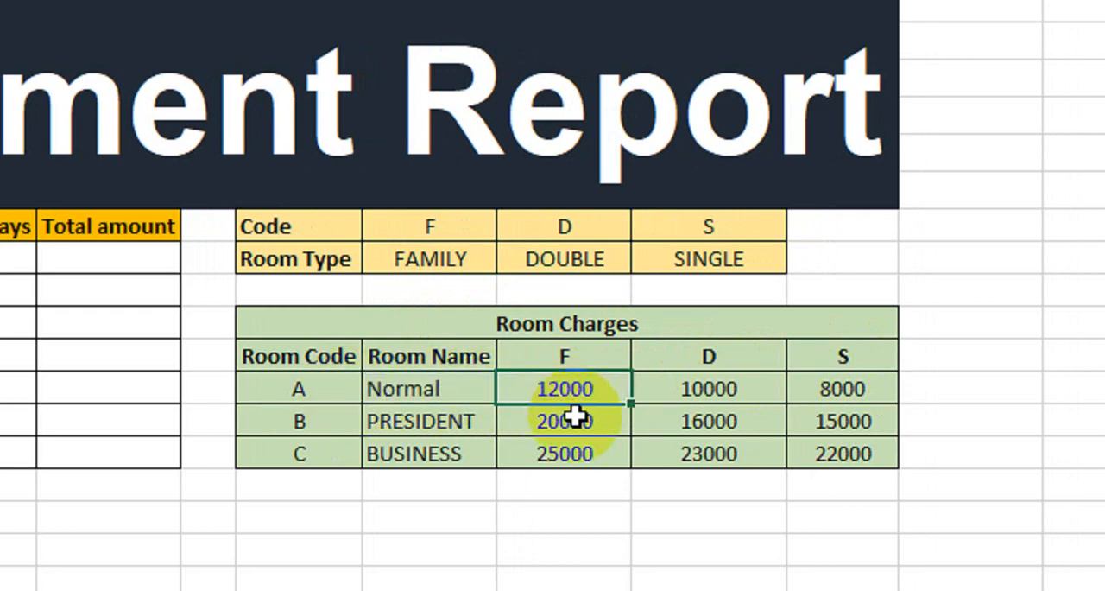
{"action": "left_click", "coordinate": [724, 391]}
{"action": "left_click", "coordinate": [868, 388]}
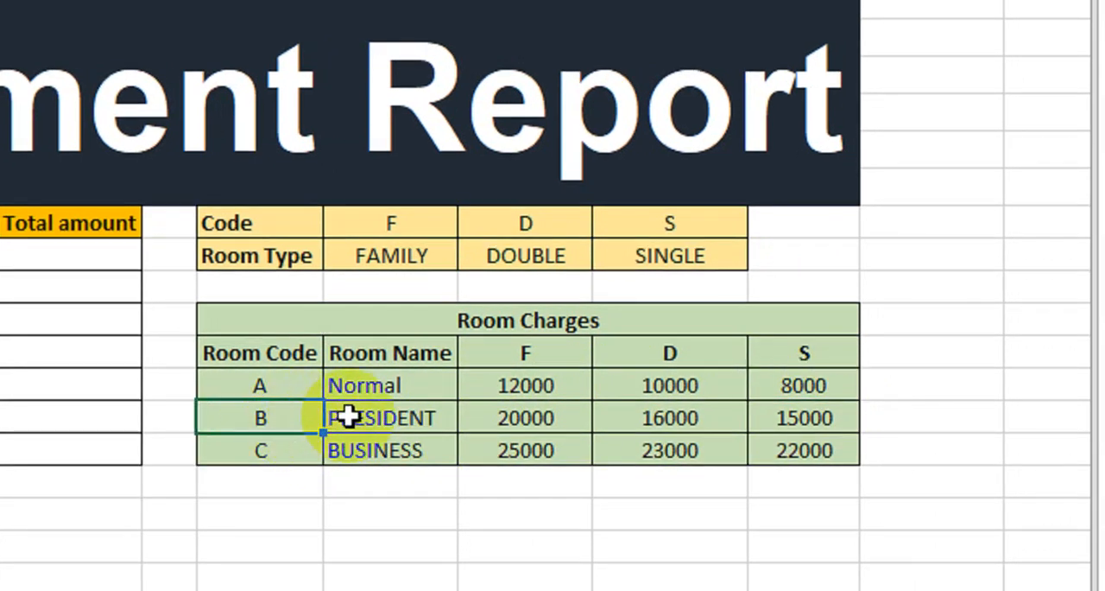
{"action": "left_click_drag", "start_coordinate": [409, 393], "coordinate": [399, 442]}
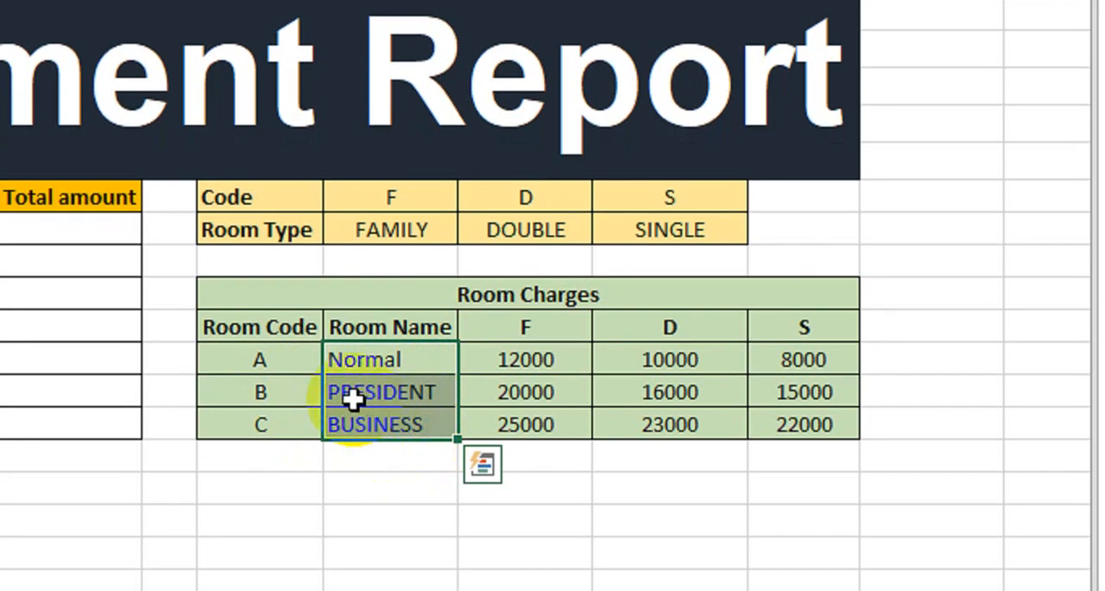
{"action": "left_click", "coordinate": [492, 394]}
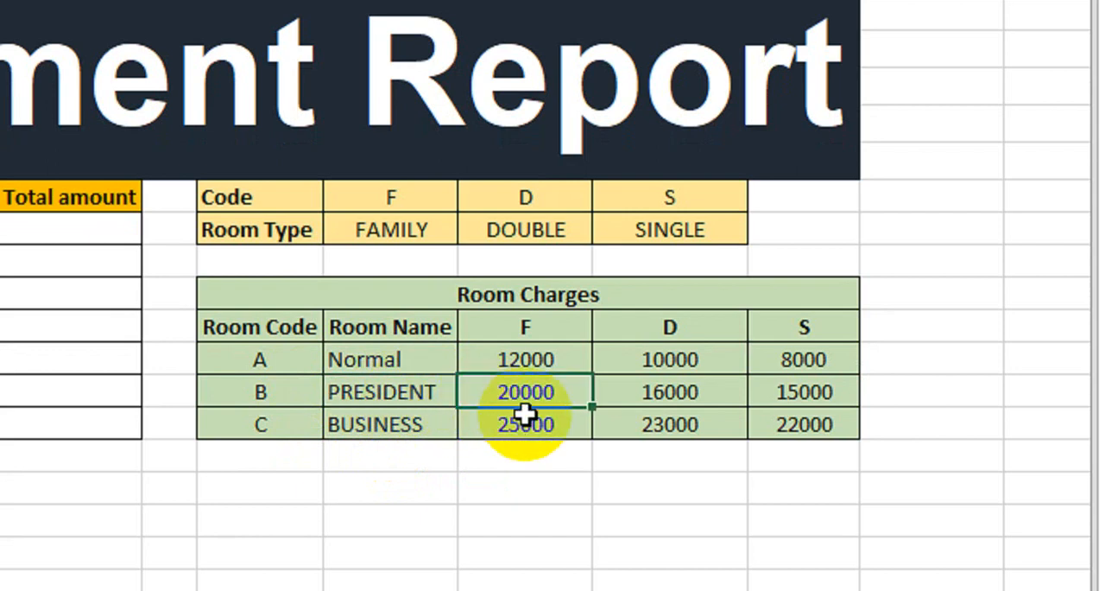
{"action": "key", "text": "Right"}
{"action": "key", "text": "Right"}
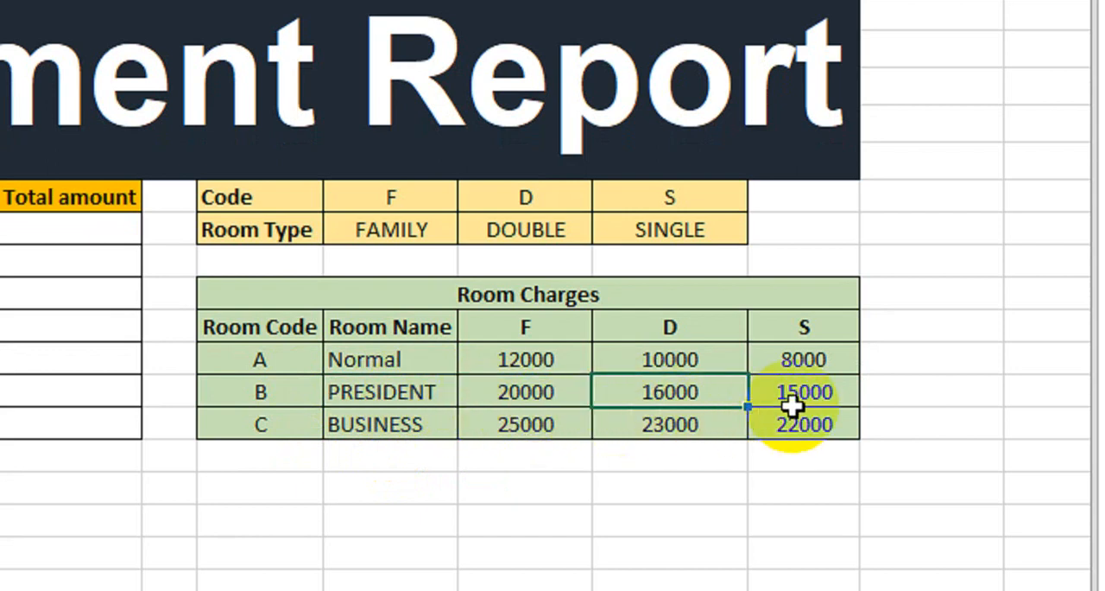
{"action": "left_click_drag", "start_coordinate": [264, 423], "coordinate": [357, 423]}
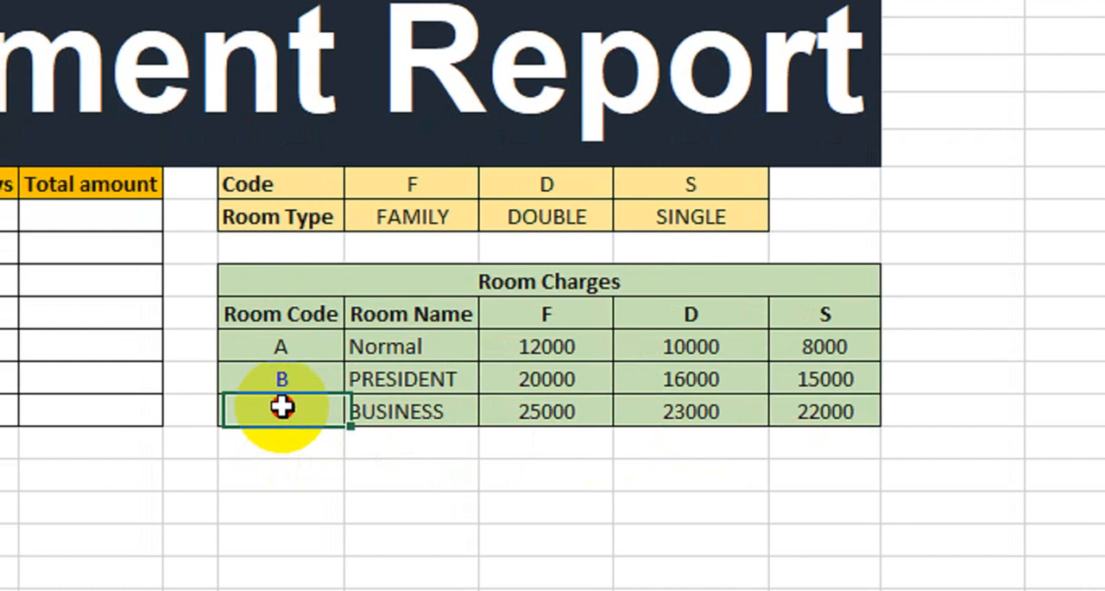
{"action": "left_click", "coordinate": [393, 410]}
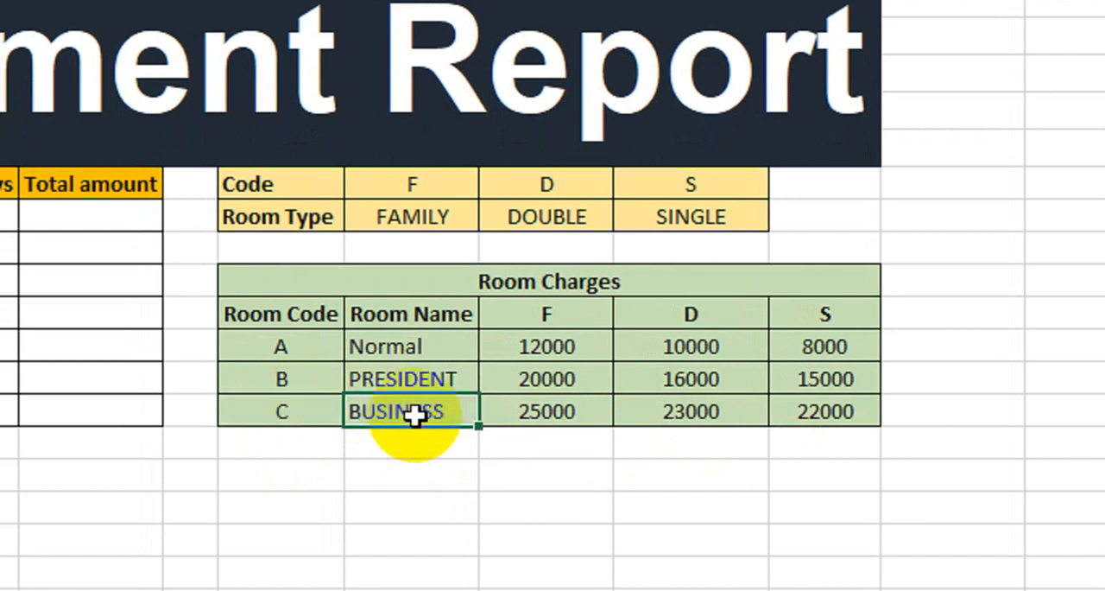
{"action": "left_click", "coordinate": [522, 418]}
{"action": "left_click", "coordinate": [672, 418]}
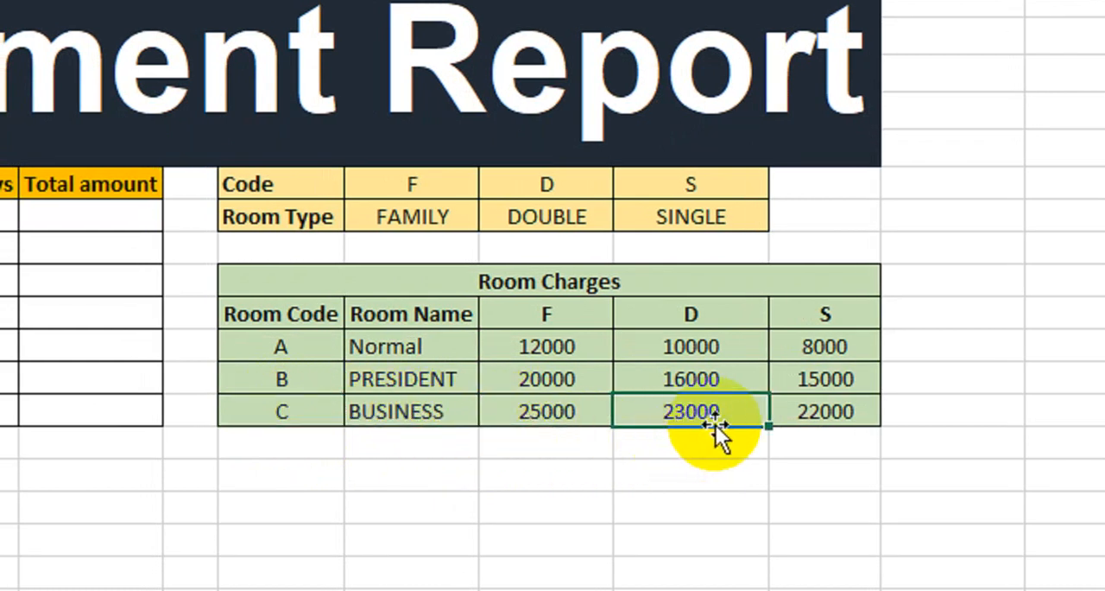
{"action": "left_click", "coordinate": [814, 418]}
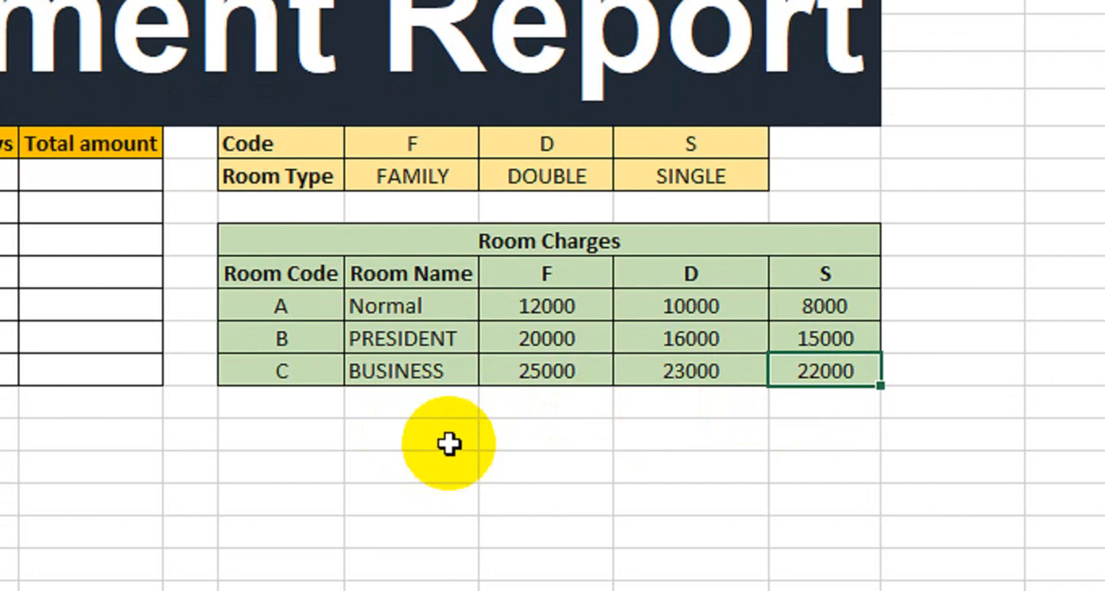
{"action": "left_click_drag", "start_coordinate": [230, 148], "coordinate": [759, 406]}
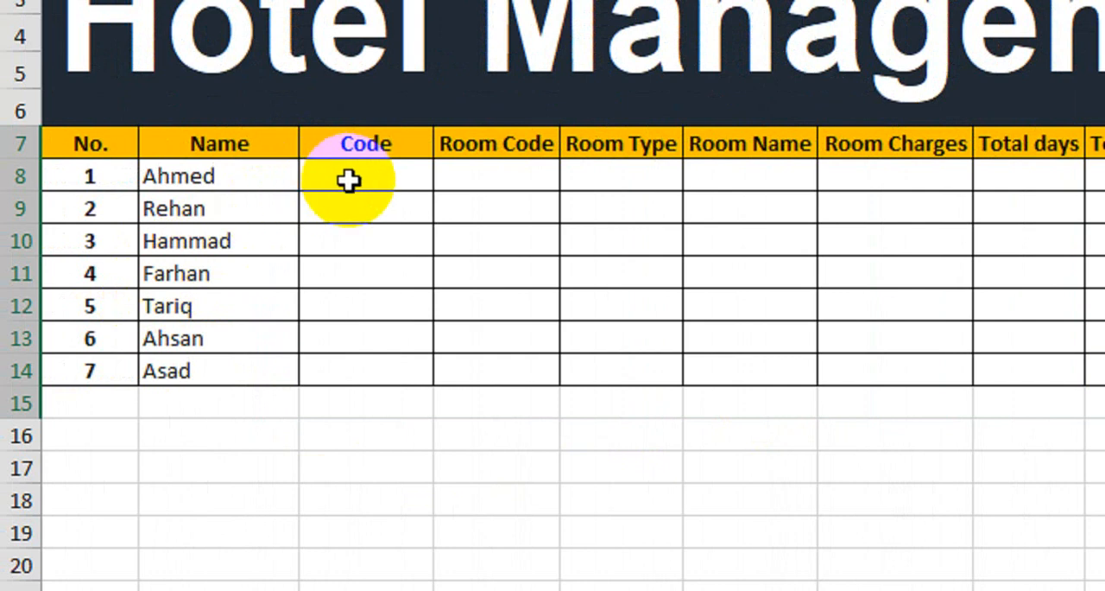
Review the empty report columns from Code to Total amount and the list of seven guest names
{"action": "left_click", "coordinate": [471, 178]}
{"action": "left_click_drag", "start_coordinate": [602, 184], "coordinate": [1104, 173]}
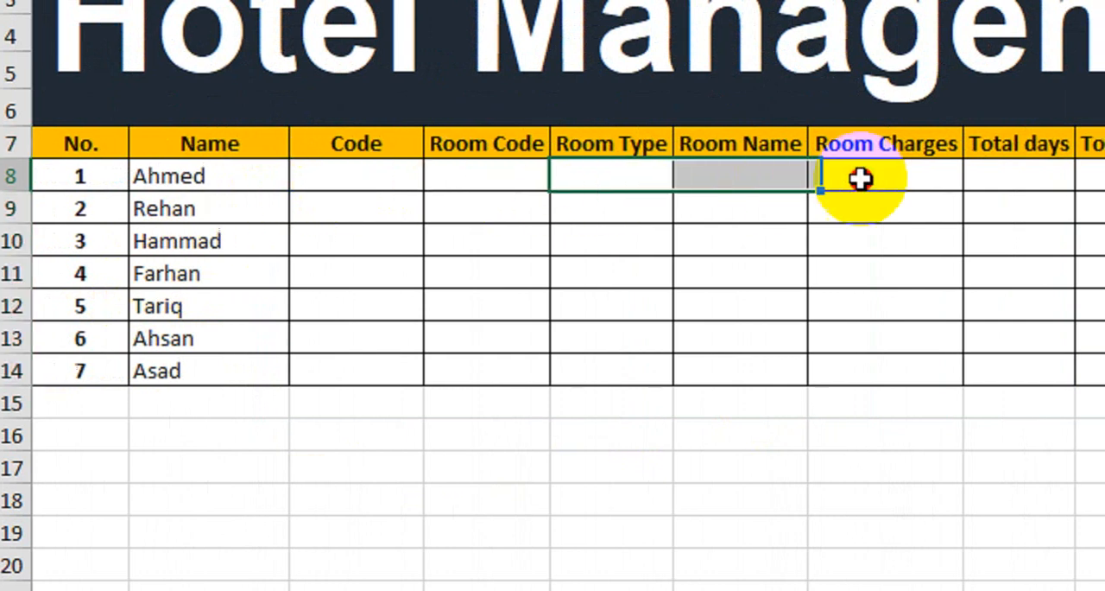
{"action": "left_click_drag", "start_coordinate": [948, 171], "coordinate": [963, 337]}
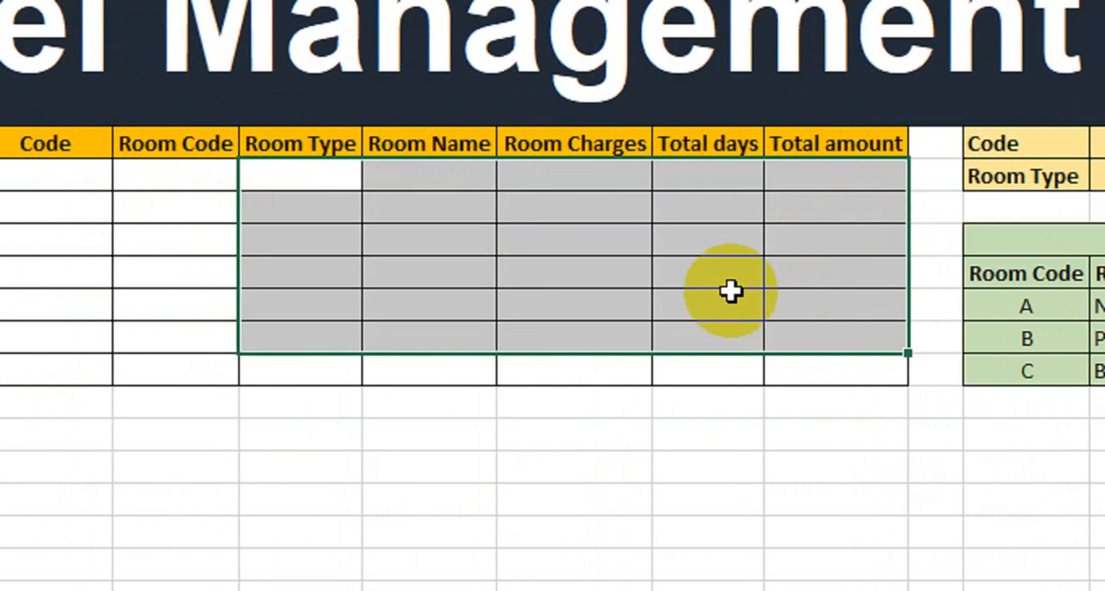
{"action": "left_click", "coordinate": [308, 181]}
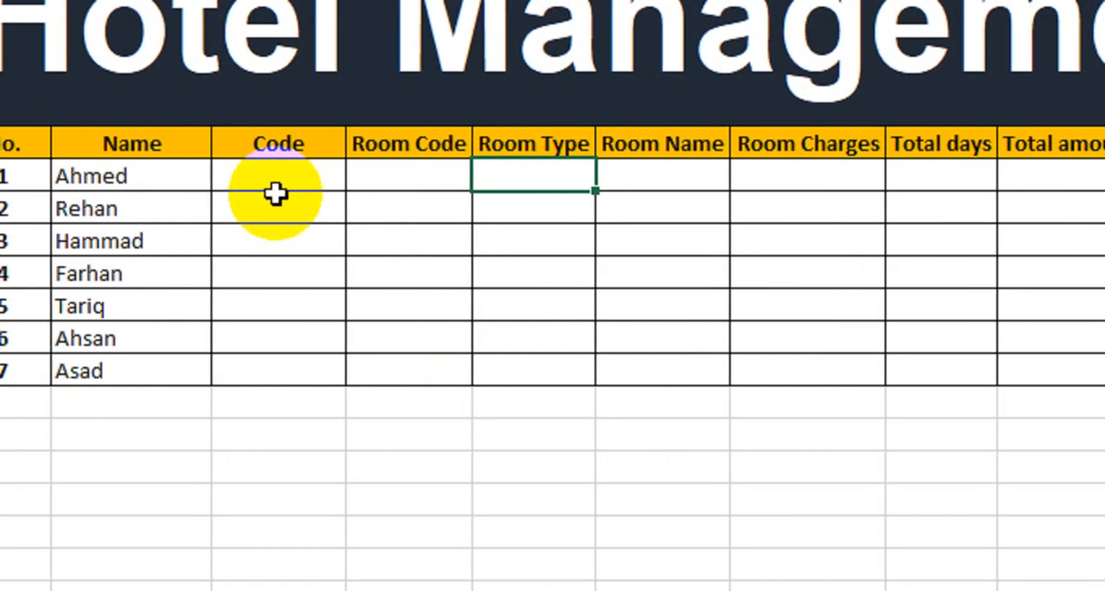
{"action": "left_click", "coordinate": [236, 185]}
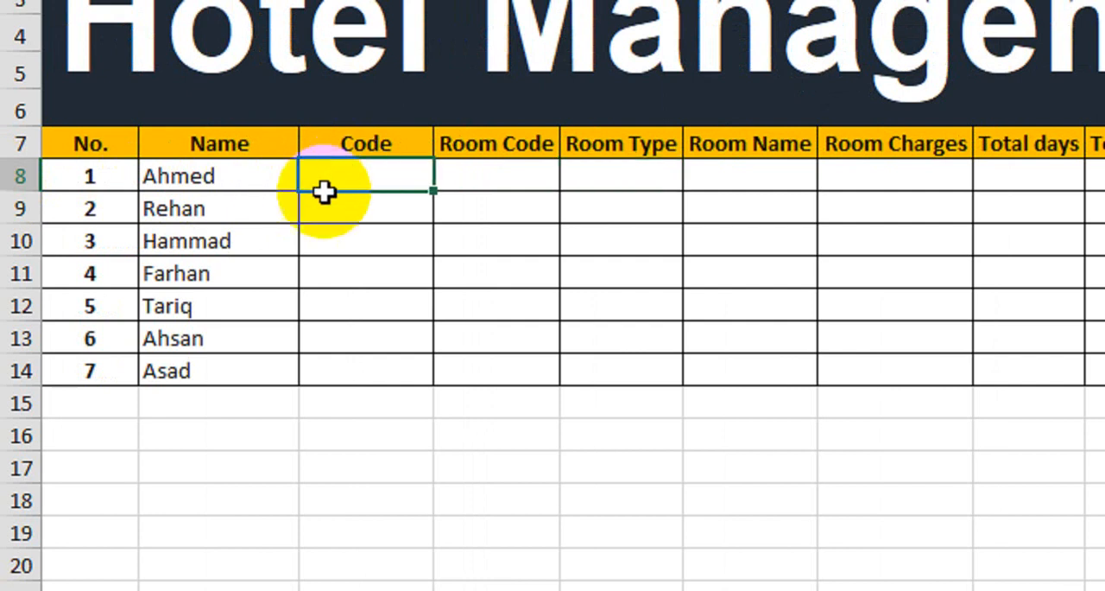
{"action": "left_click_drag", "start_coordinate": [216, 182], "coordinate": [193, 382]}
Fill the Code column for guests 1 to 7 with D, S, F, F, S, F and D, and centre the last entry
{"action": "left_click", "coordinate": [370, 186]}
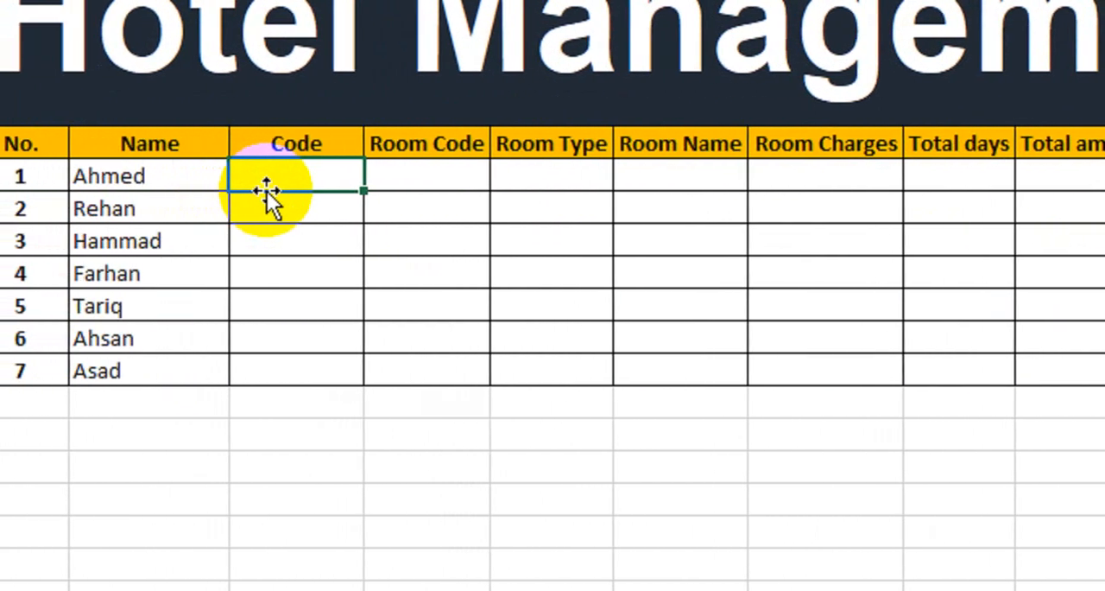
{"action": "type", "text": "D"}
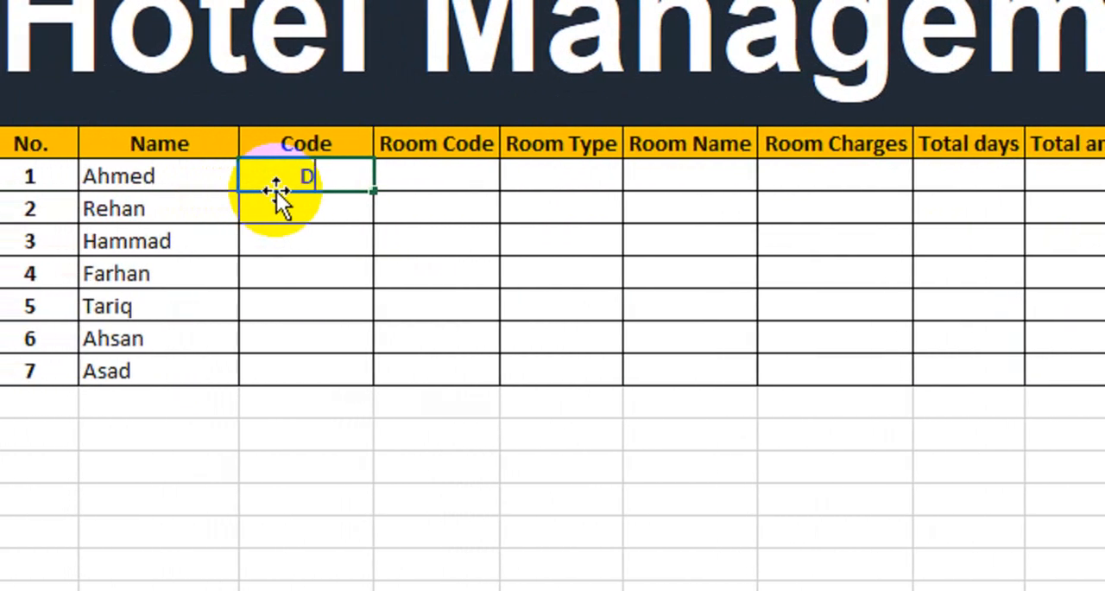
{"action": "key", "text": "Return"}
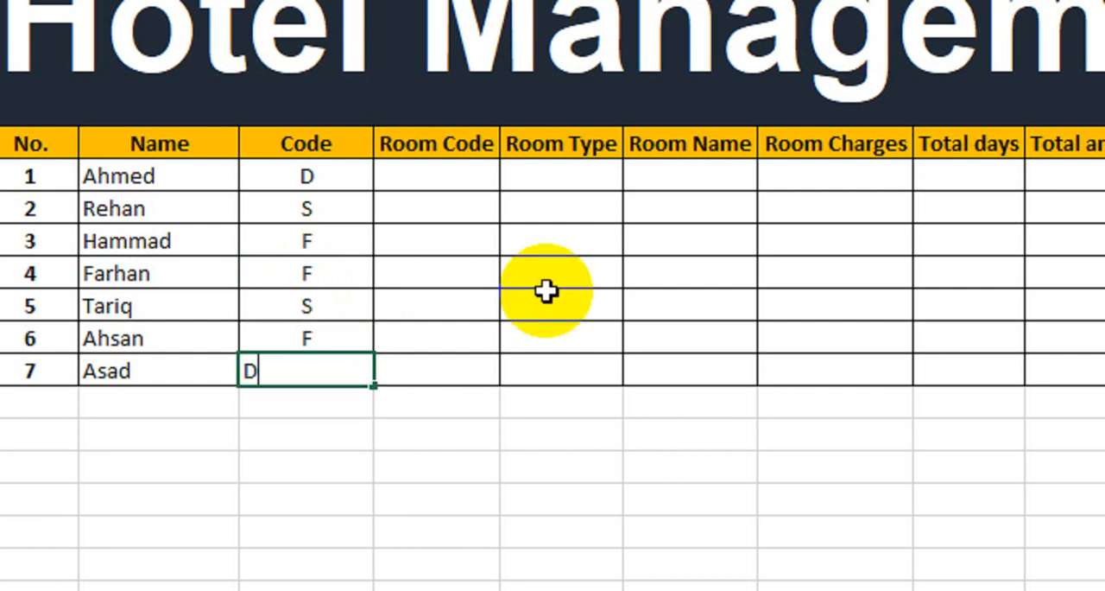
{"action": "left_click", "coordinate": [291, 363]}
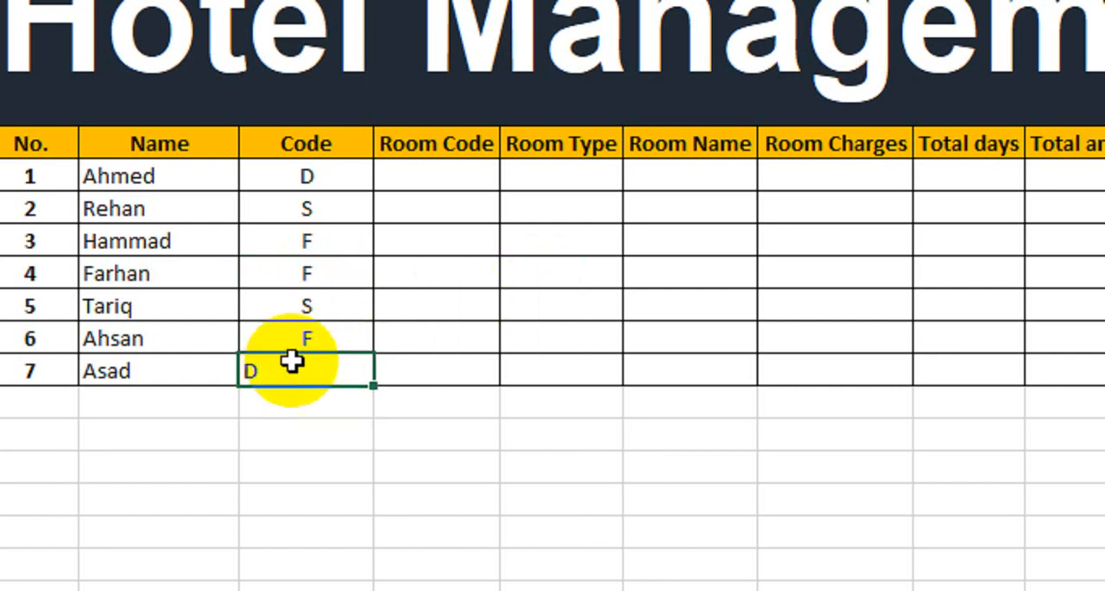
{"action": "left_click", "coordinate": [589, 114]}
Compare the first two guests' codes with the room codes, room names and charges in the Room Charges table
{"action": "left_click", "coordinate": [449, 566]}
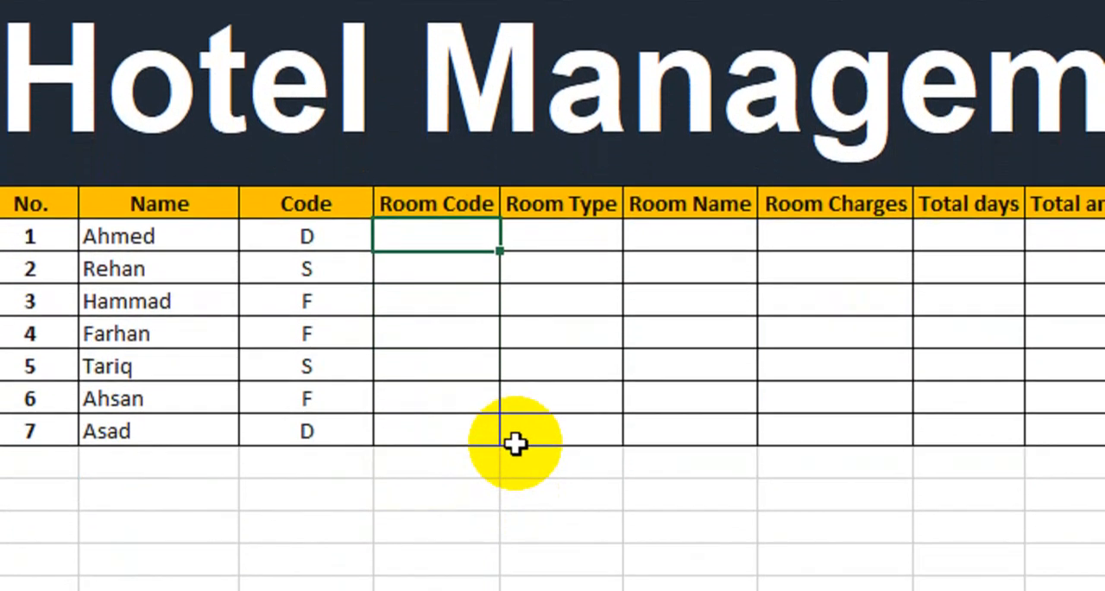
{"action": "left_click_drag", "start_coordinate": [829, 372], "coordinate": [886, 368]}
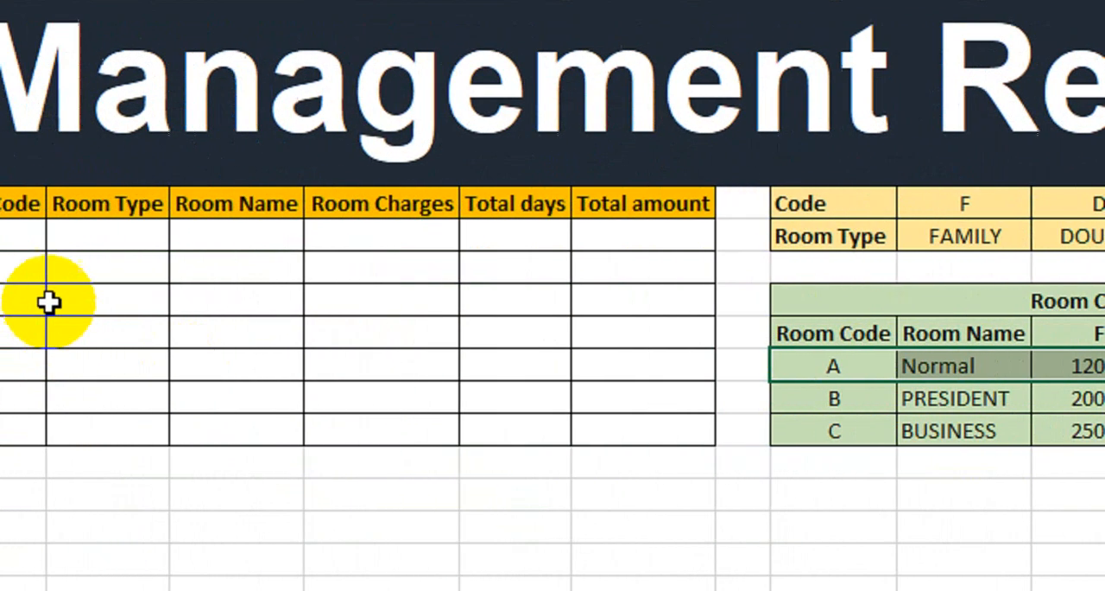
{"action": "left_click", "coordinate": [198, 234]}
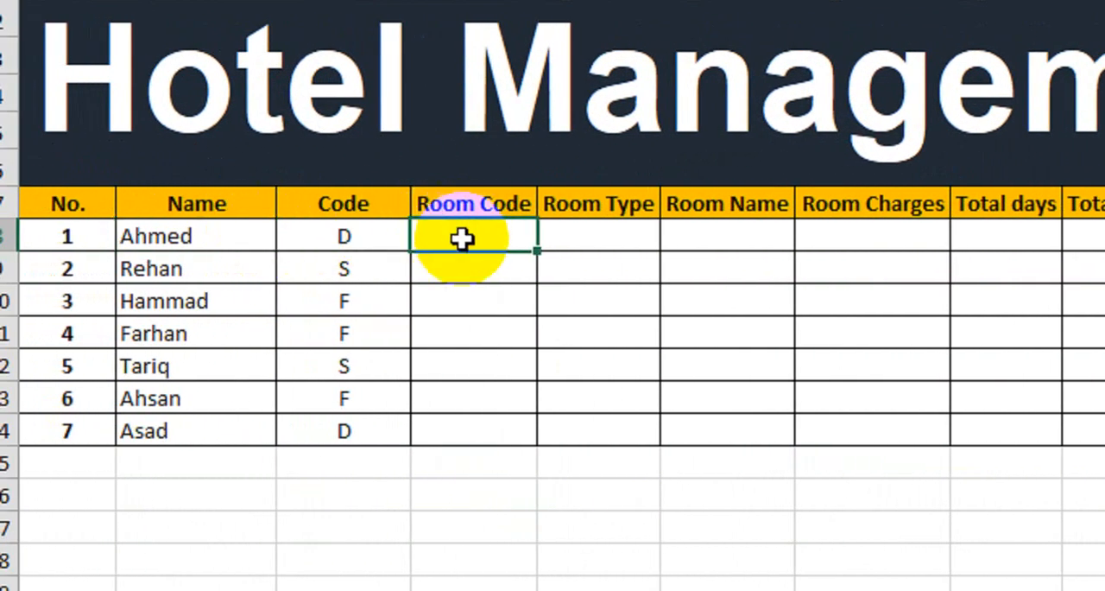
{"action": "left_click", "coordinate": [851, 370]}
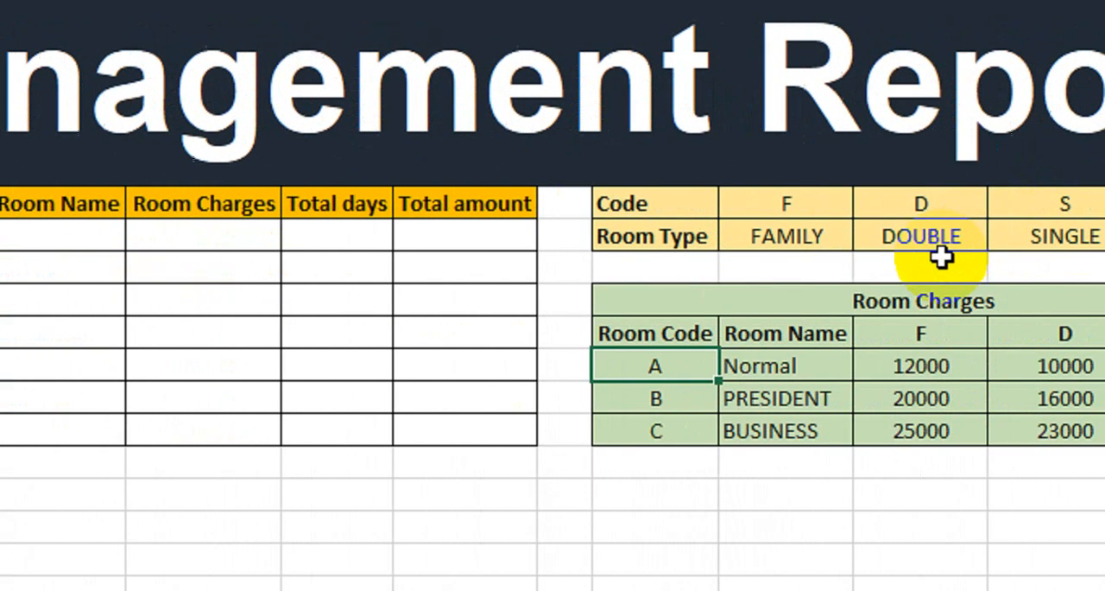
{"action": "left_click", "coordinate": [984, 365]}
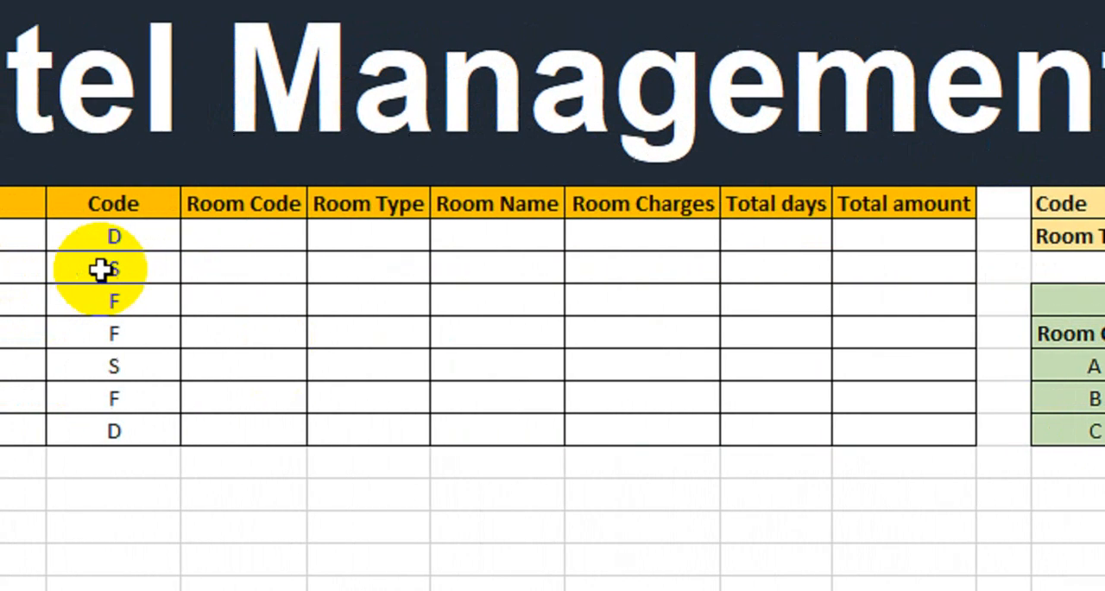
{"action": "left_click", "coordinate": [245, 269]}
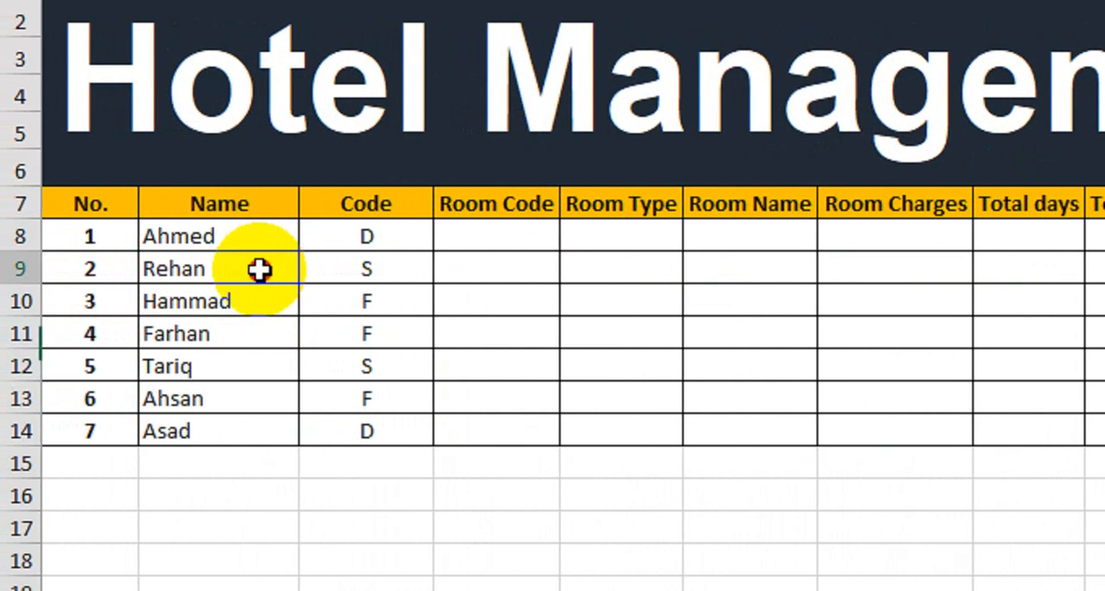
{"action": "left_click", "coordinate": [318, 269]}
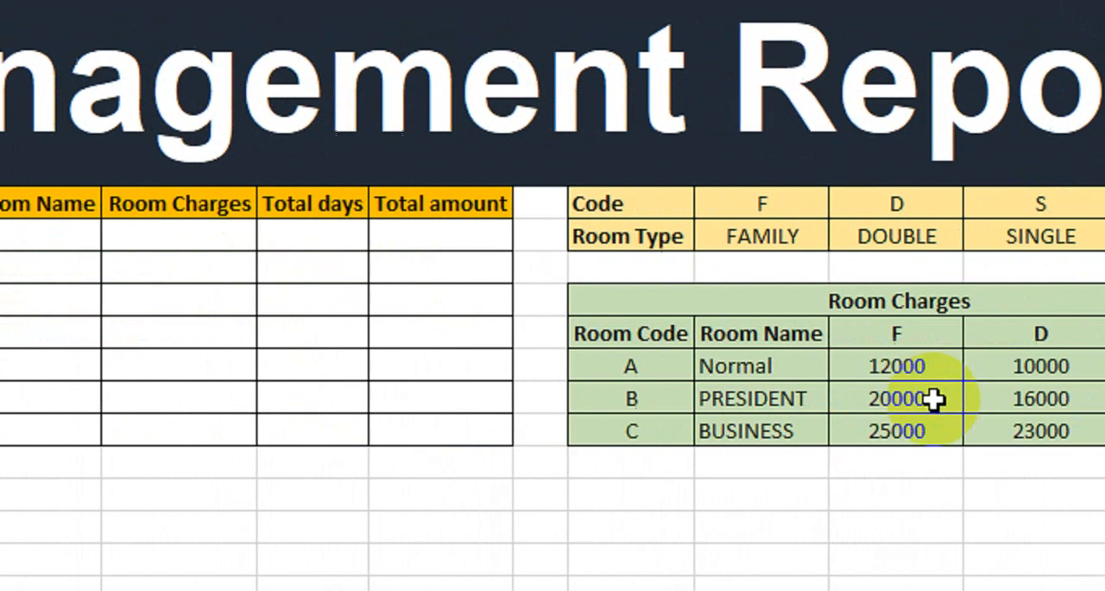
{"action": "left_click", "coordinate": [523, 405]}
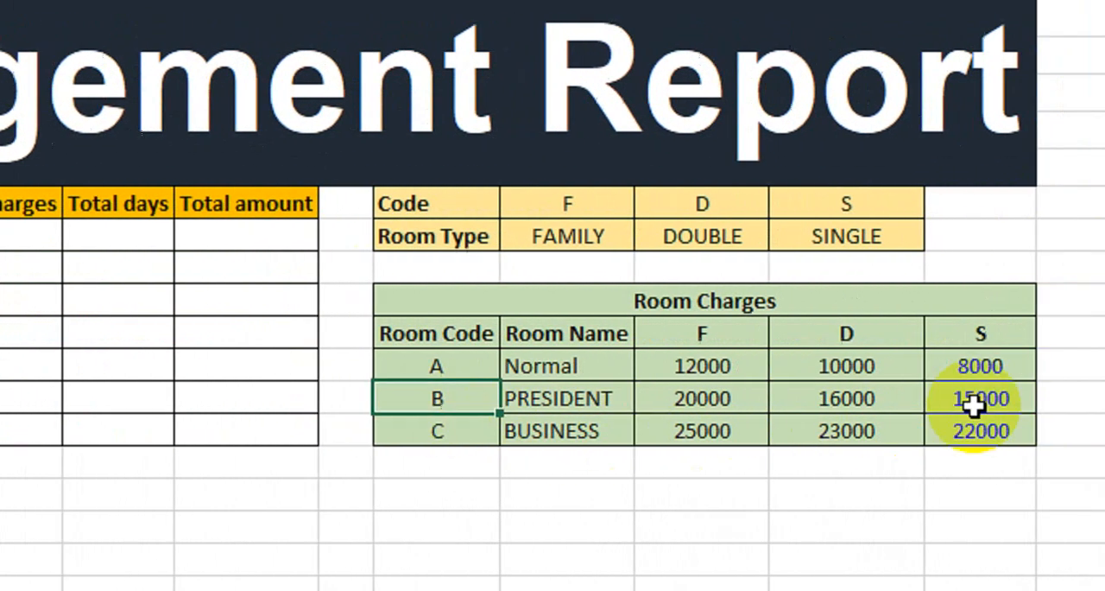
{"action": "left_click", "coordinate": [1060, 405]}
{"action": "left_click", "coordinate": [369, 432]}
{"action": "left_click", "coordinate": [842, 440]}
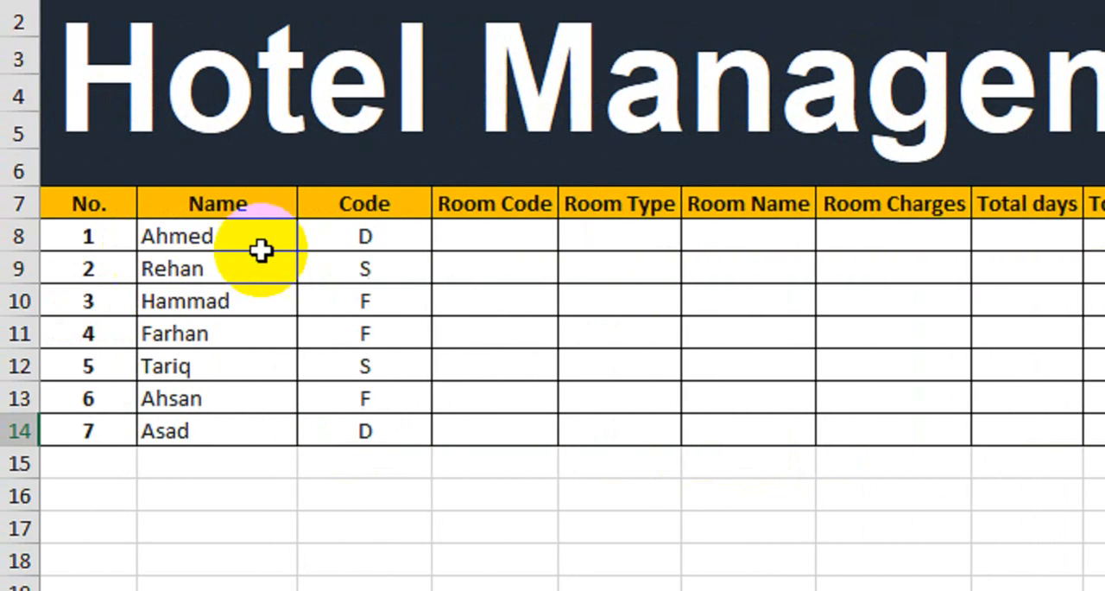
Enter B as the Room Code of guest 1
{"action": "left_click", "coordinate": [490, 245]}
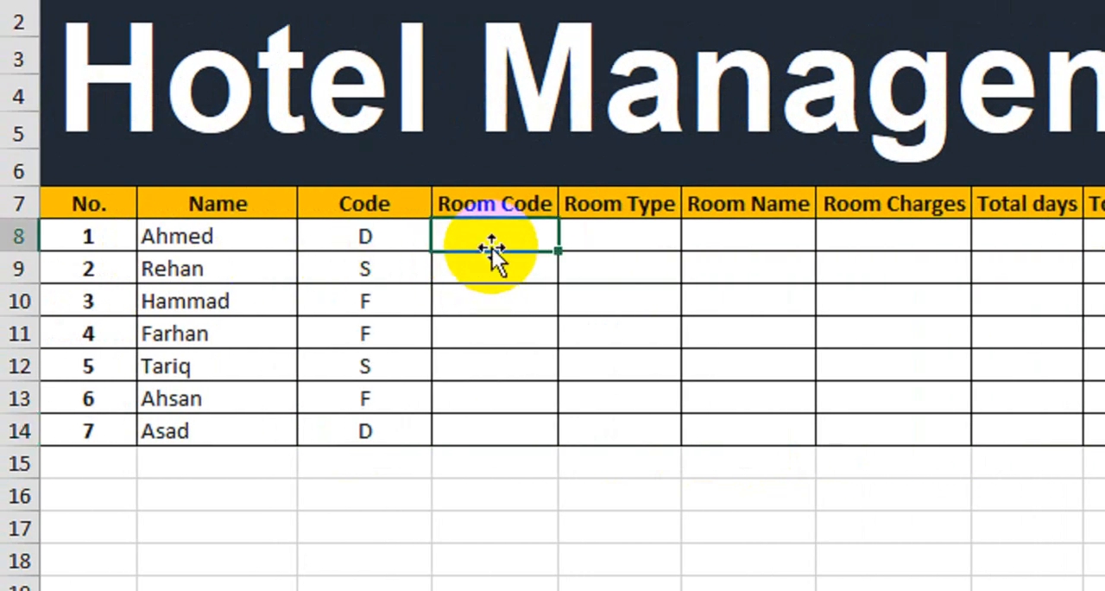
{"action": "type", "text": "B"}
{"action": "key", "text": "Return"}
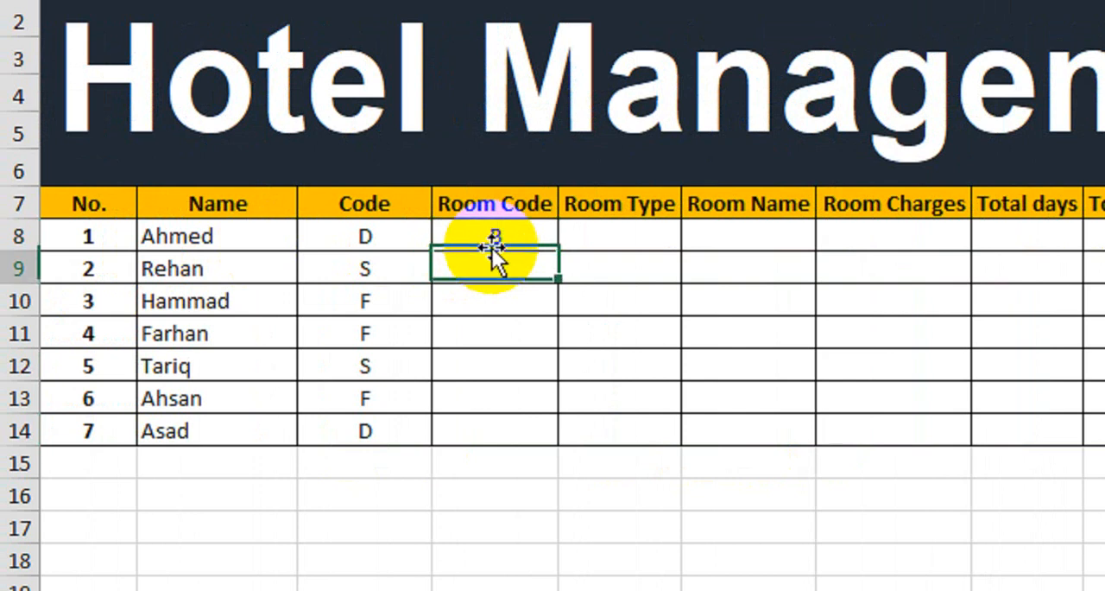
Enter A, C, C, A, B and A as the Room Codes of guests 2 to 7, and centre the last guest's cells from Code onward
{"action": "type", "text": "A"}
{"action": "key", "text": "Return"}
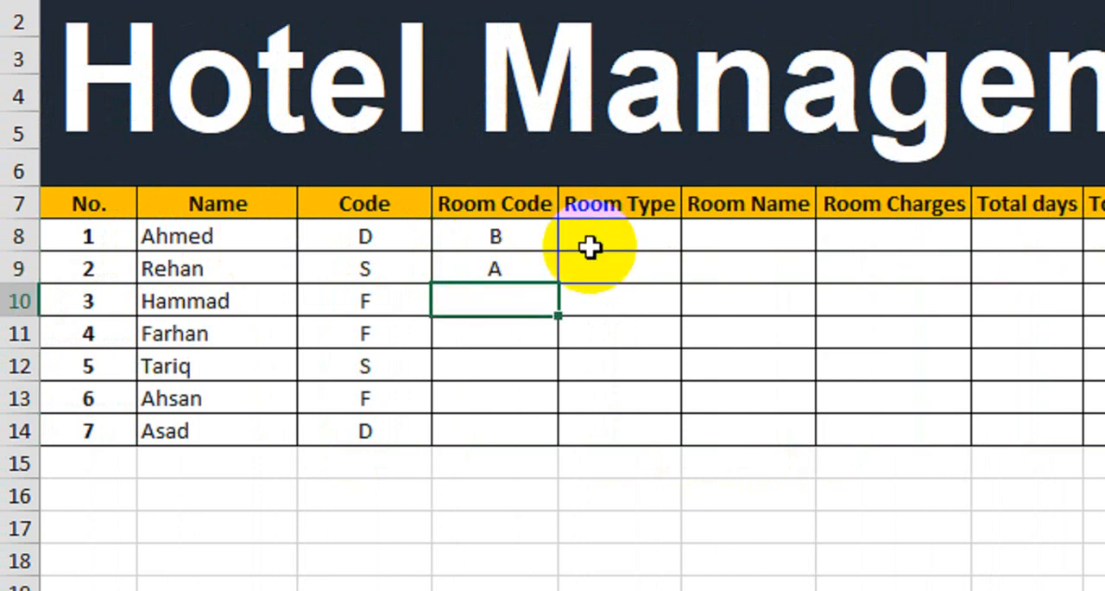
{"action": "type", "text": "C"}
{"action": "key", "text": "Return"}
{"action": "type", "text": "C"}
{"action": "key", "text": "Return"}
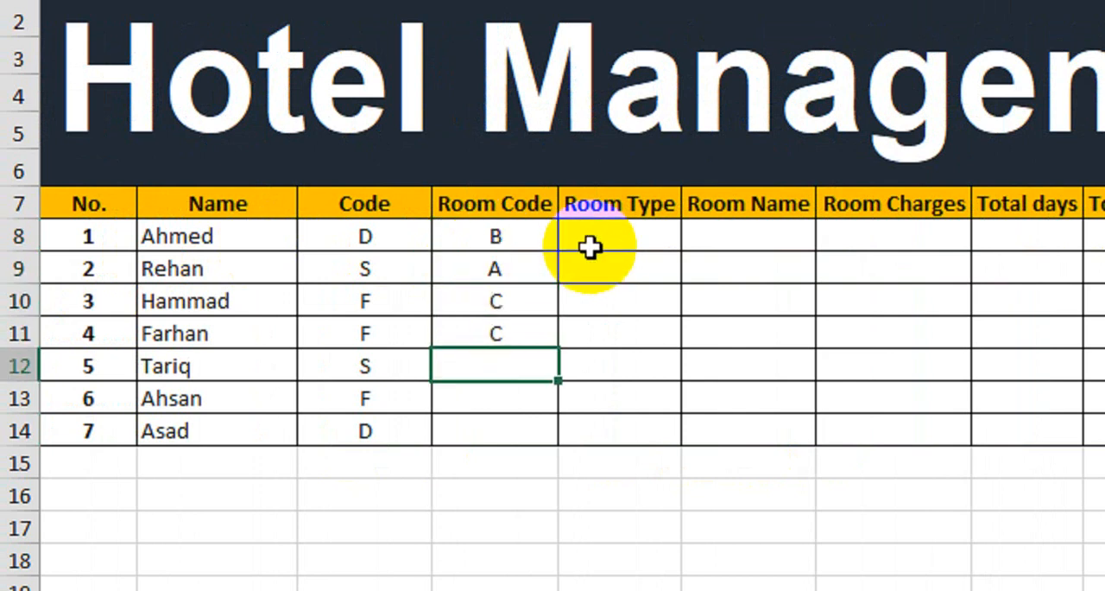
{"action": "type", "text": "A"}
{"action": "key", "text": "Return"}
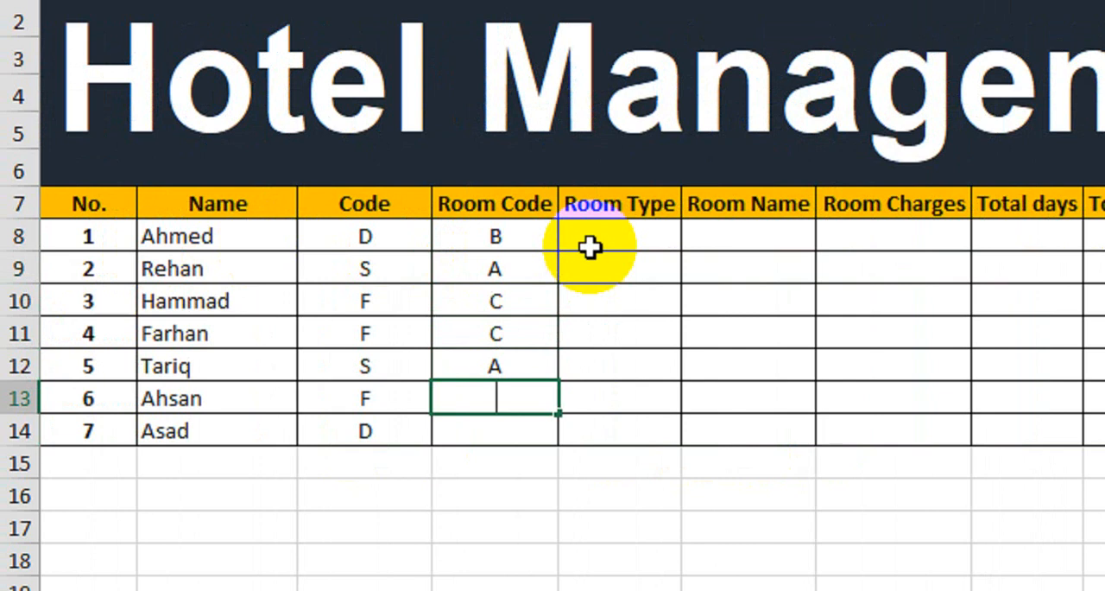
{"action": "type", "text": "B"}
{"action": "key", "text": "Return"}
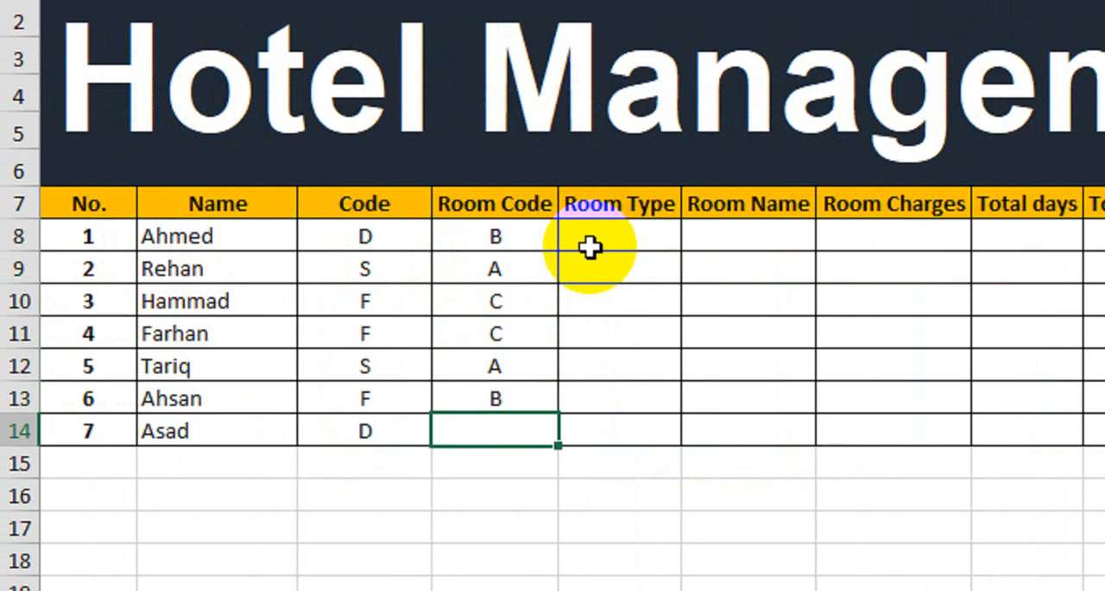
{"action": "key", "text": "Return"}
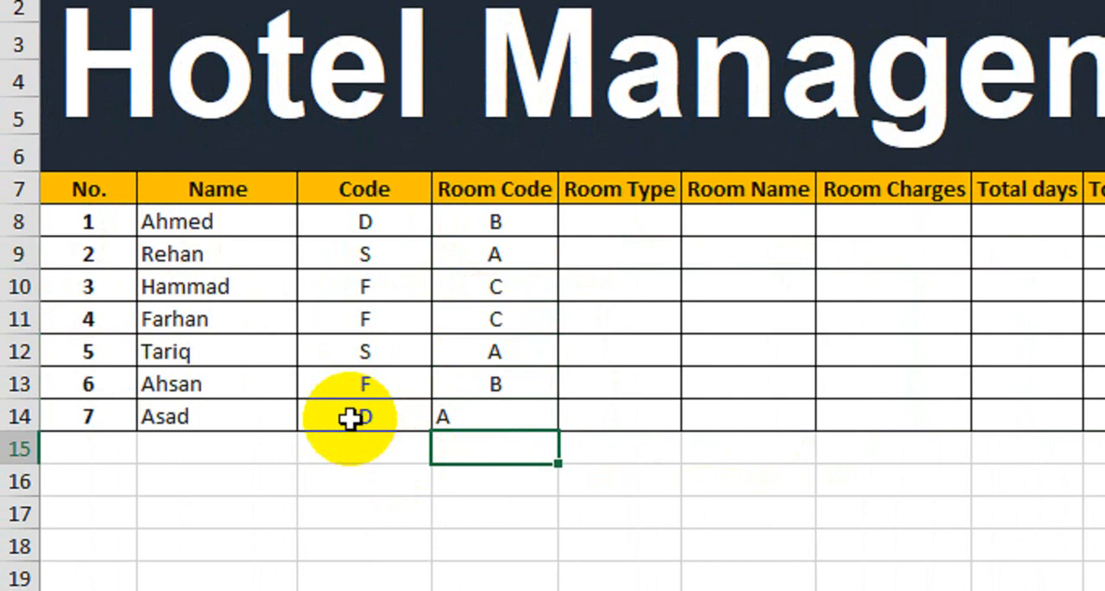
{"action": "left_click_drag", "start_coordinate": [348, 432], "coordinate": [1065, 420]}
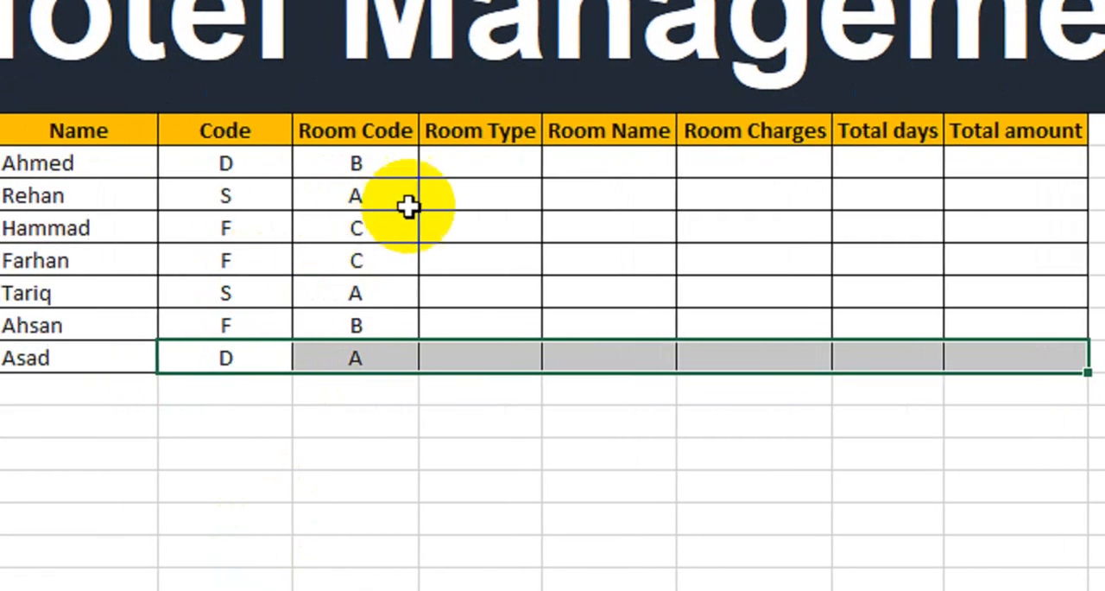
Compare the first guest's Code and Room Code with the empty Room Type cell
{"action": "left_click", "coordinate": [455, 166]}
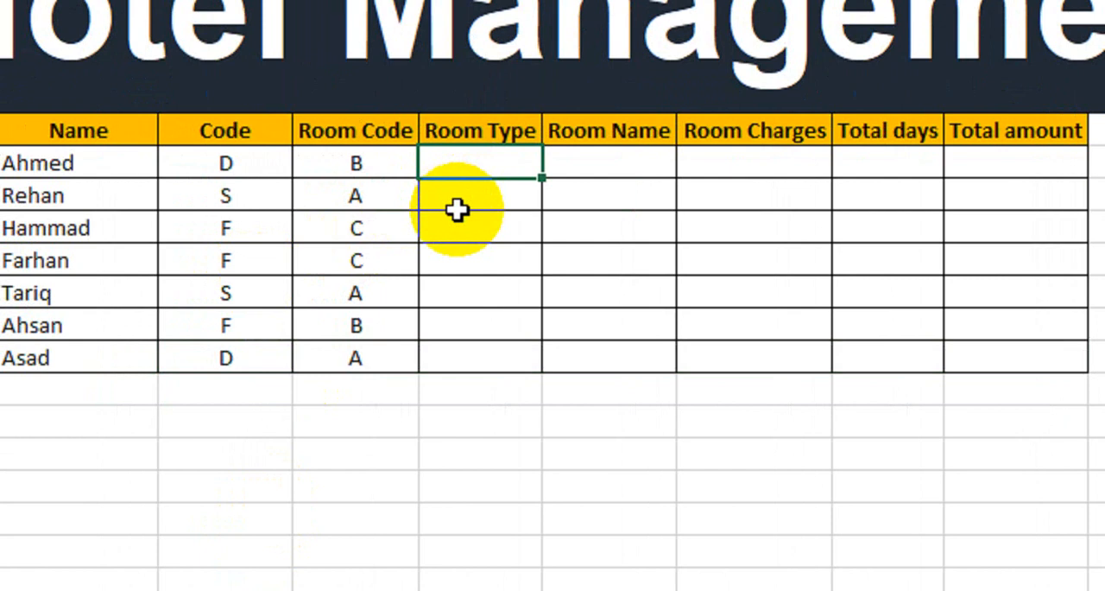
{"action": "left_click", "coordinate": [216, 164]}
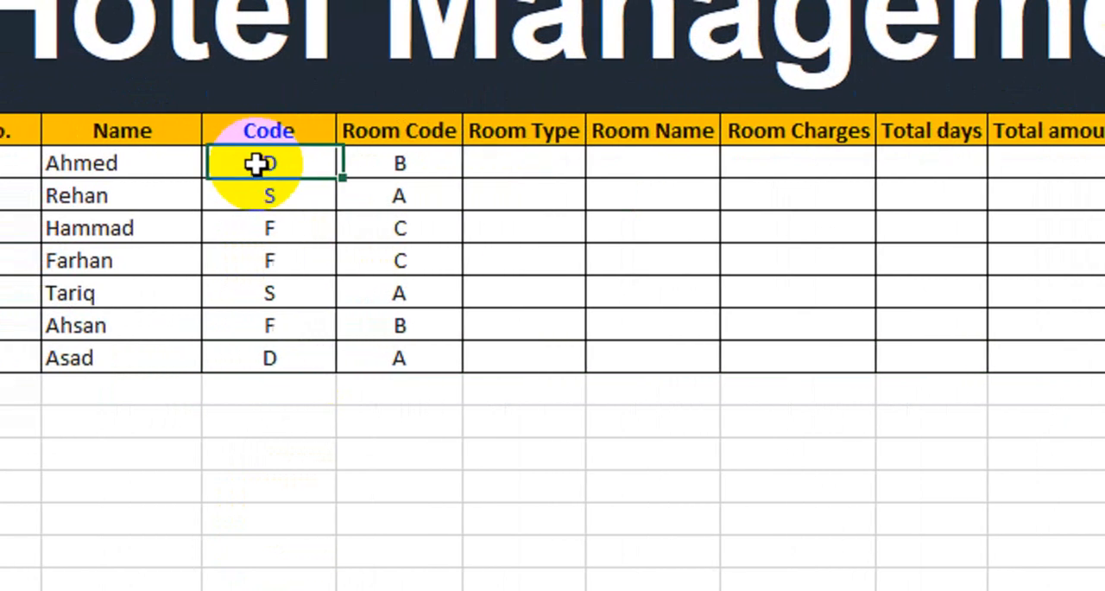
{"action": "left_click", "coordinate": [508, 165]}
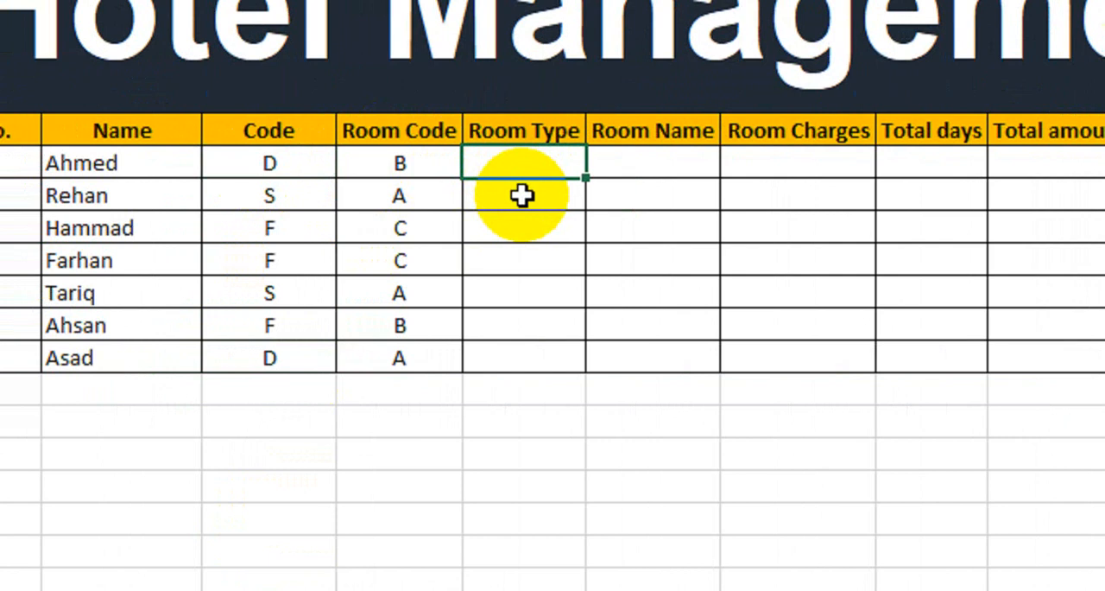
{"action": "left_click", "coordinate": [262, 163]}
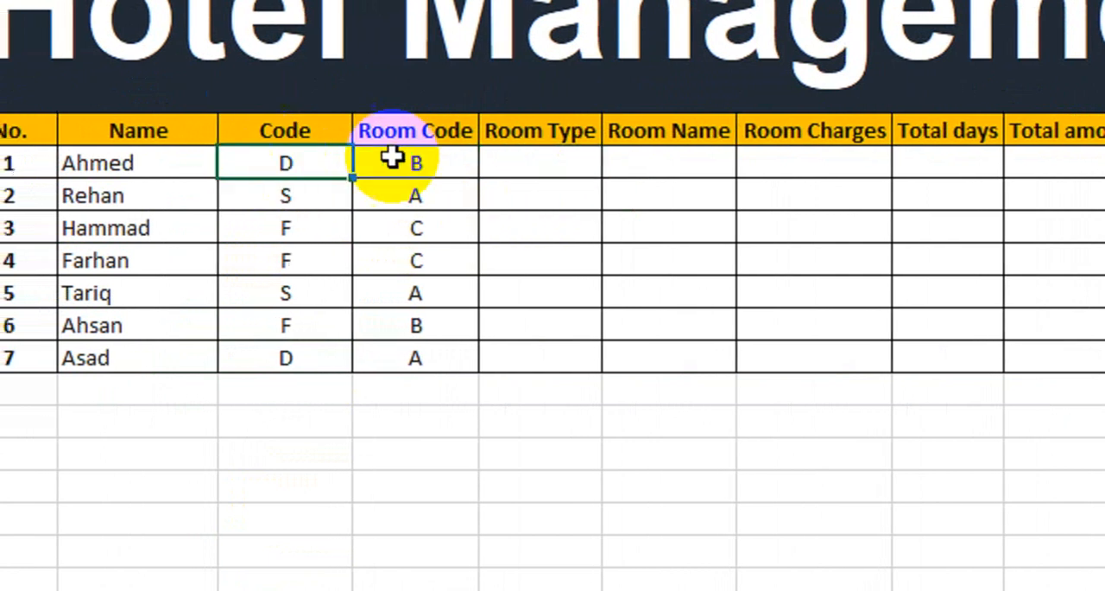
{"action": "left_click", "coordinate": [380, 164]}
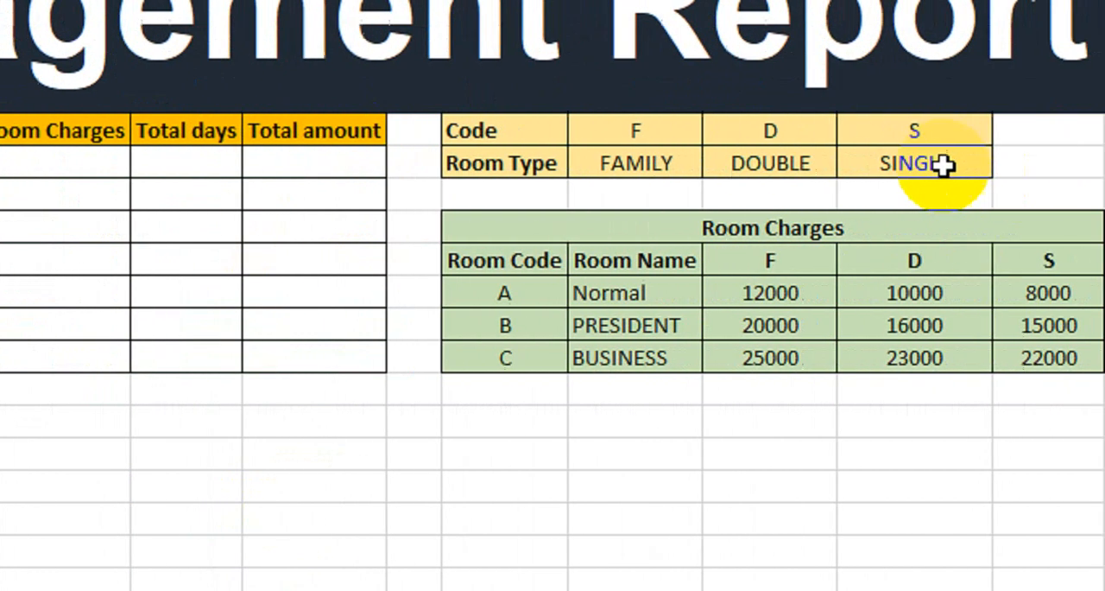
Name the complete Code and Room Type reference table Room_Category
{"action": "left_click_drag", "start_coordinate": [543, 146], "coordinate": [933, 186]}
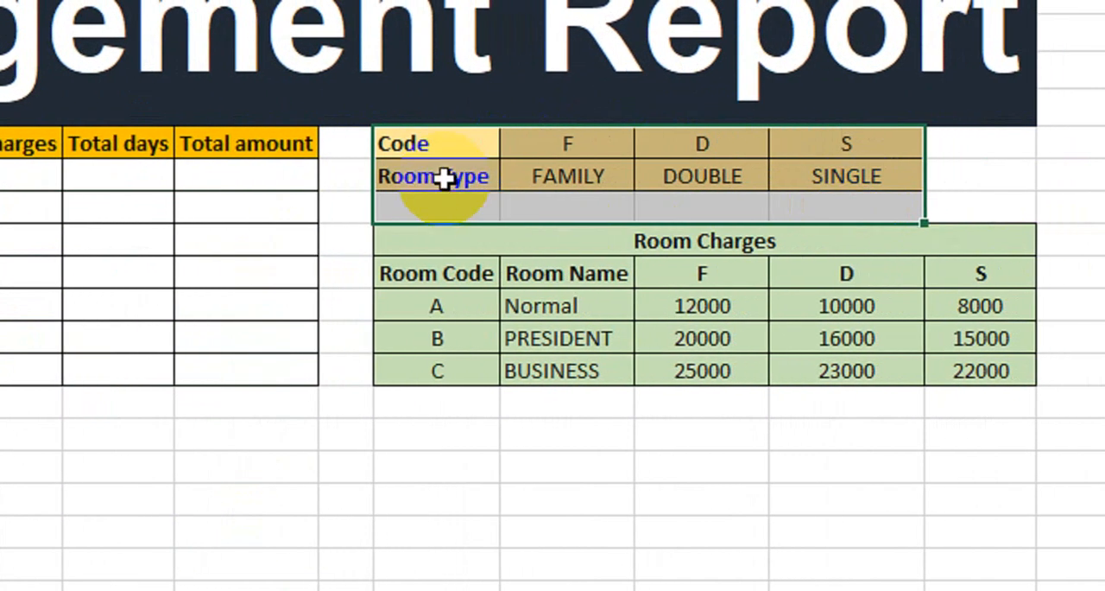
{"action": "left_click", "coordinate": [442, 176]}
{"action": "left_click_drag", "start_coordinate": [415, 142], "coordinate": [837, 170]}
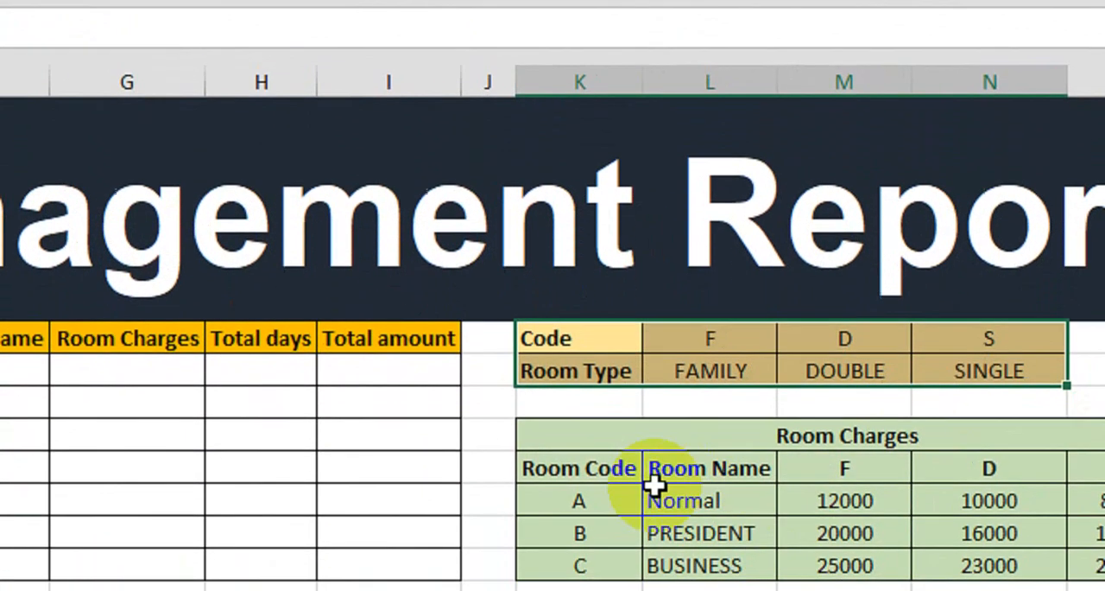
Name the complete Room Charges table, including its title and header rows, Room_Charges
{"action": "left_click", "coordinate": [588, 434]}
{"action": "left_click_drag", "start_coordinate": [588, 434], "coordinate": [1085, 525]}
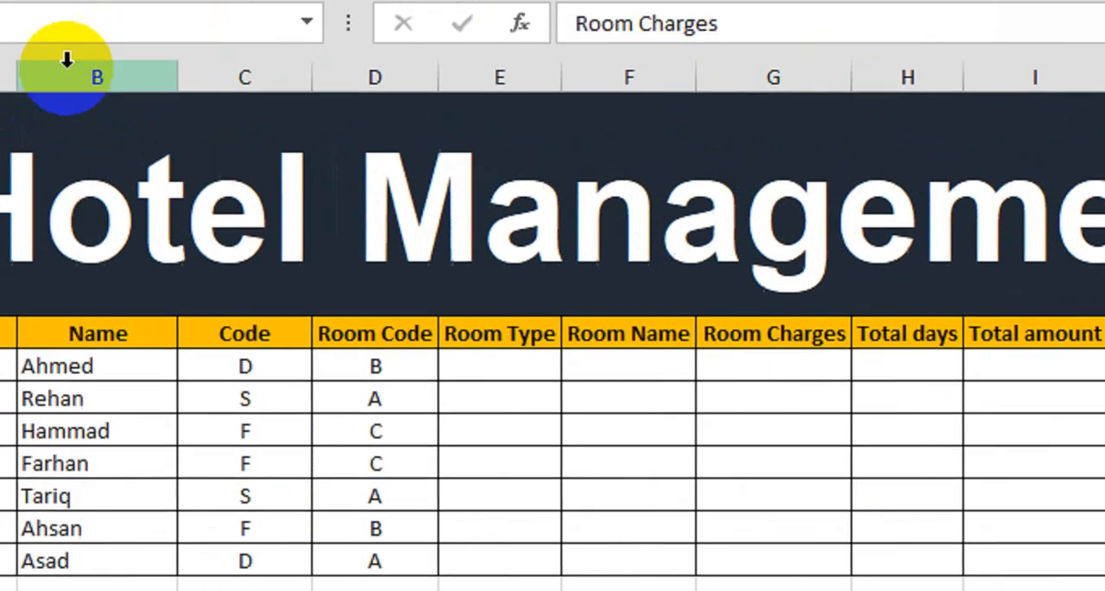
{"action": "left_click", "coordinate": [1, 24]}
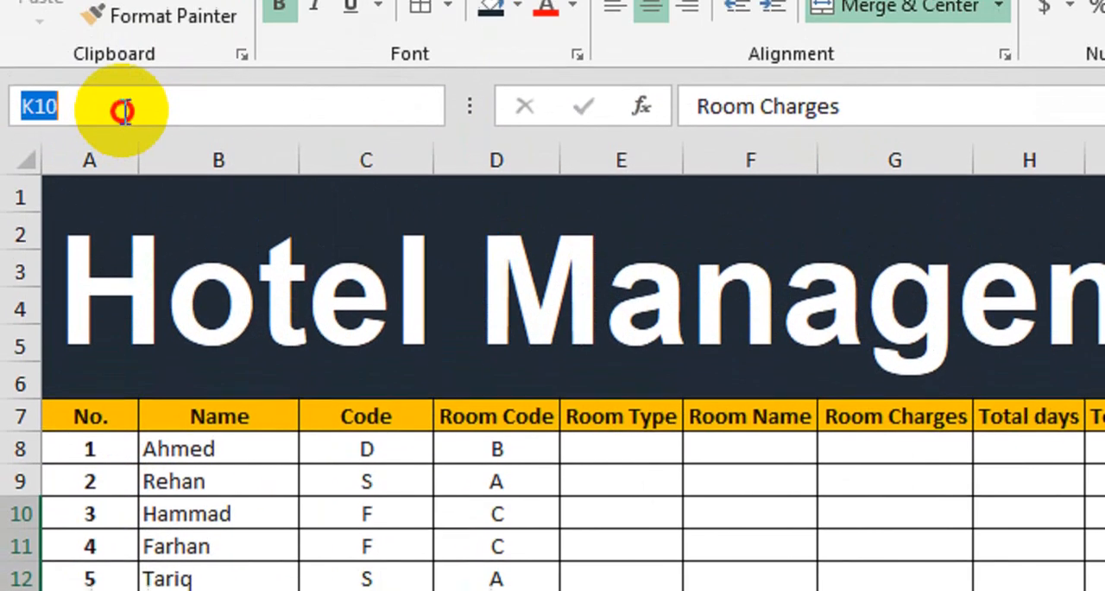
{"action": "type", "text": "Room_Char"}
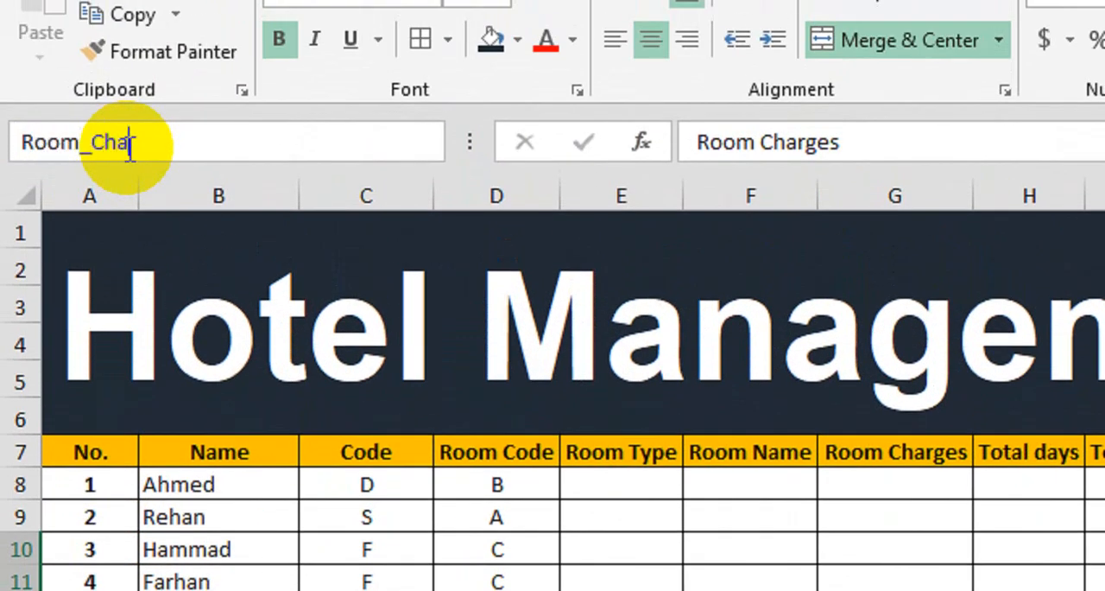
{"action": "type", "text": "ges"}
{"action": "key", "text": "Return"}
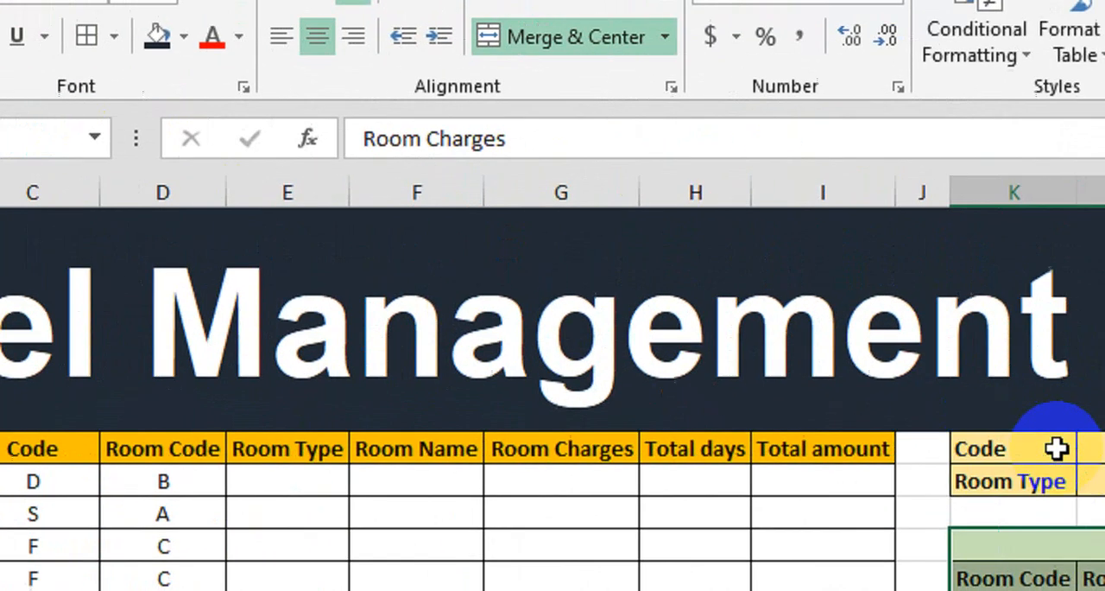
{"action": "left_click", "coordinate": [1104, 476]}
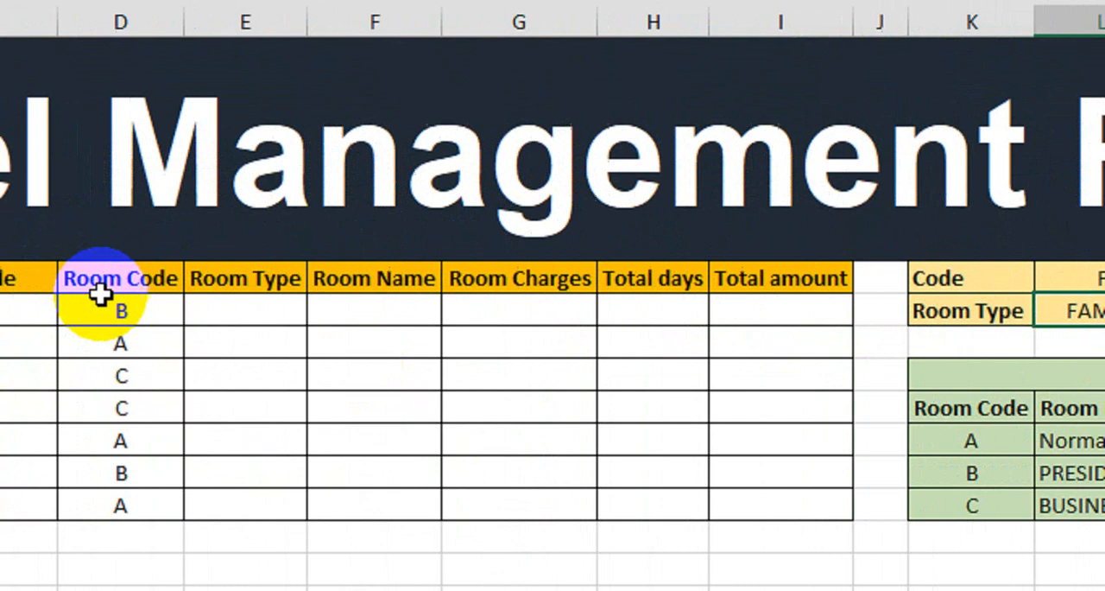
Start an HLOOKUP formula in guest 1's Room Type cell with lookup value C8, table array Room_Category and row index 2
{"action": "left_click", "coordinate": [262, 319]}
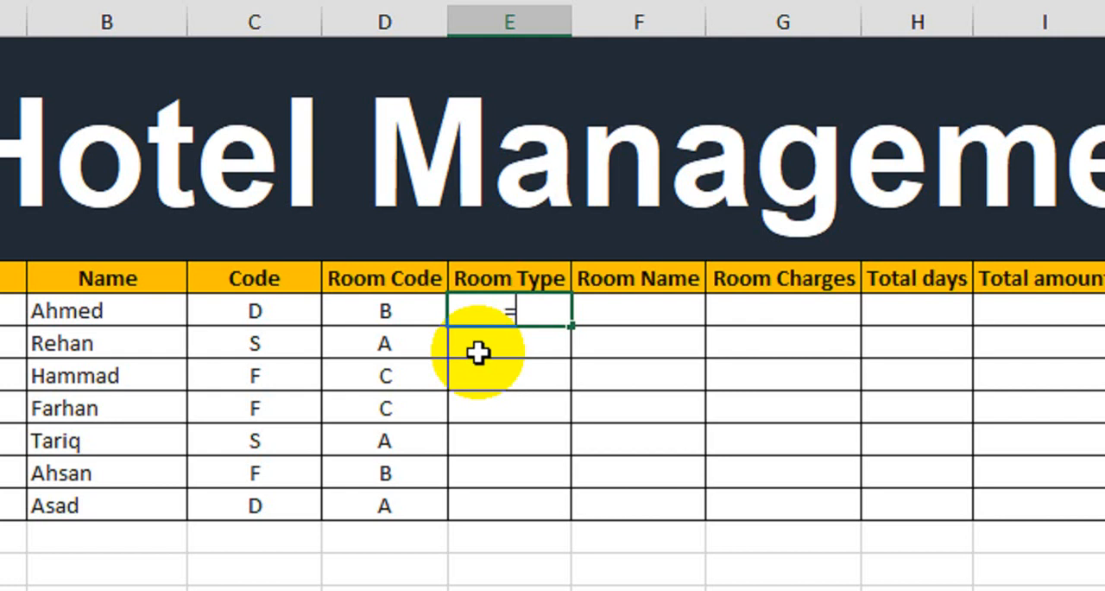
{"action": "type", "text": "=hlo"}
{"action": "key", "text": "Tab"}
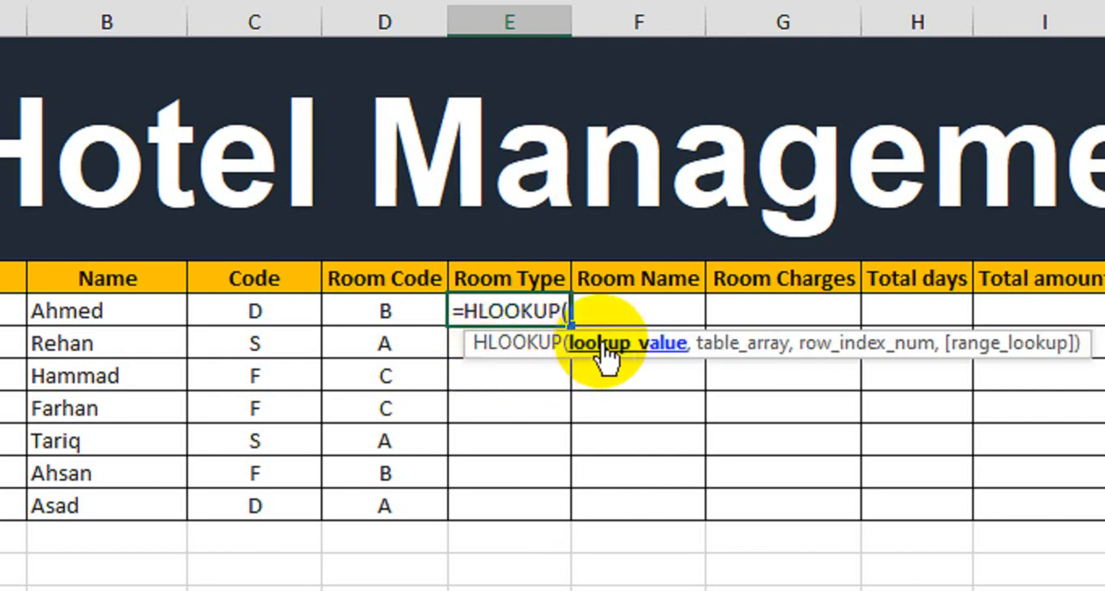
{"action": "left_click", "coordinate": [258, 311]}
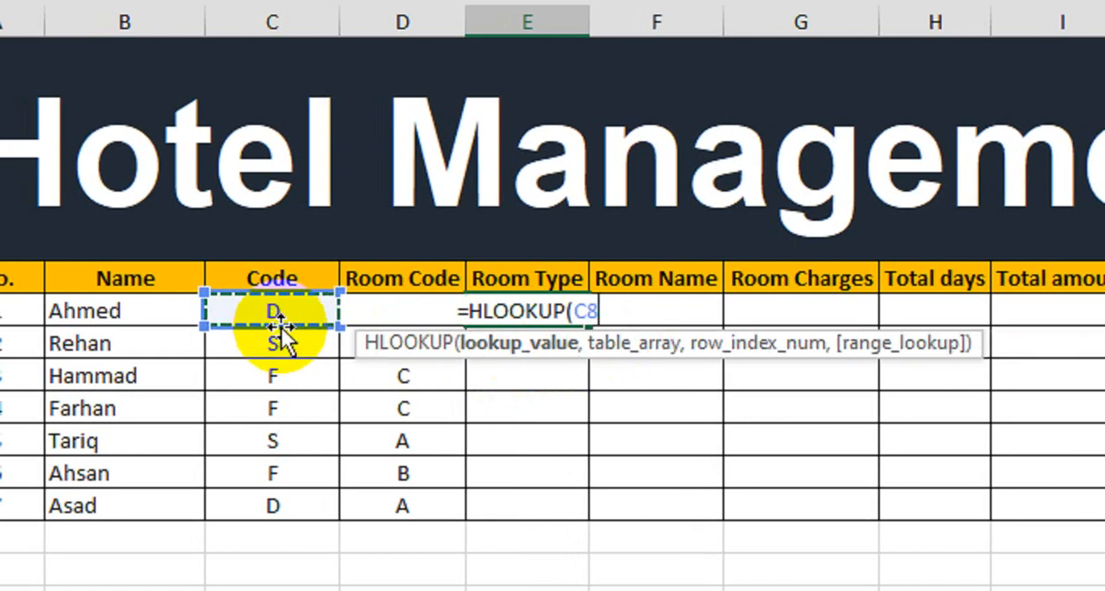
{"action": "type", "text": ","}
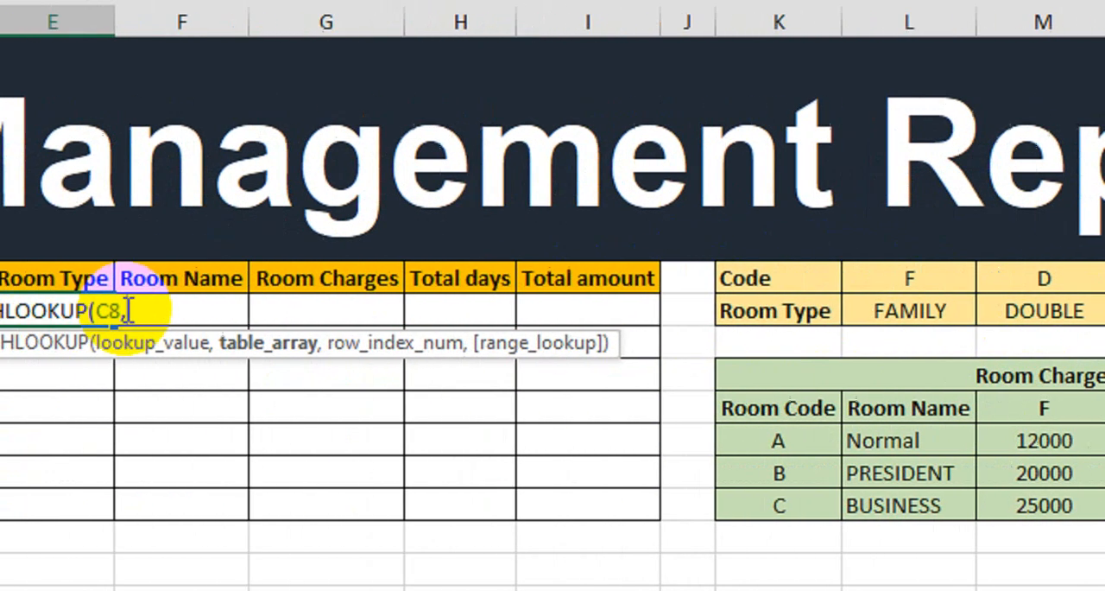
{"action": "type", "text": "room"}
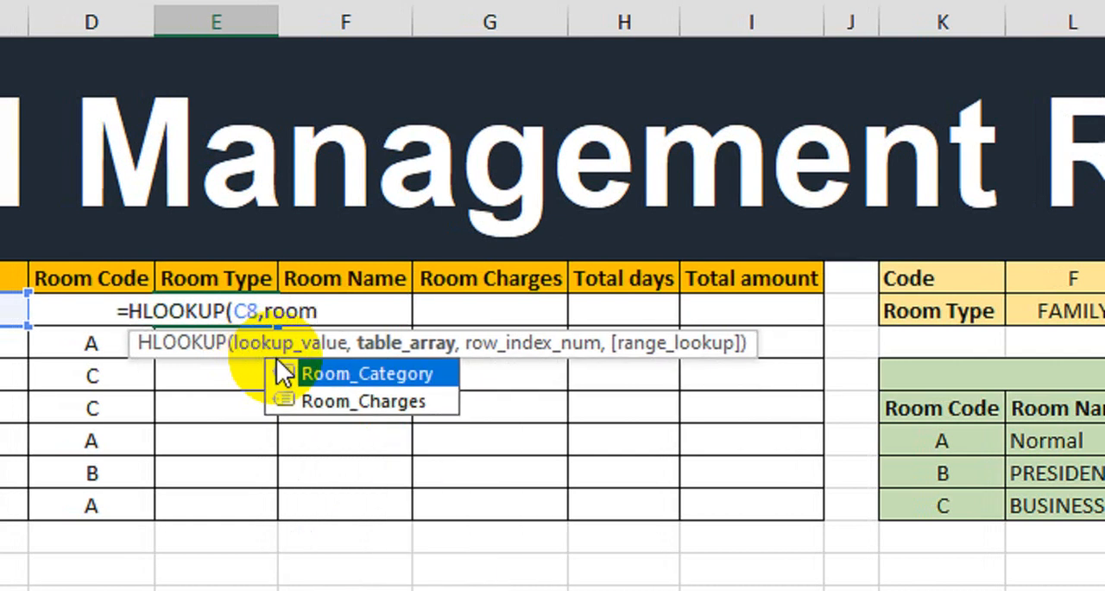
{"action": "double_click", "coordinate": [278, 363]}
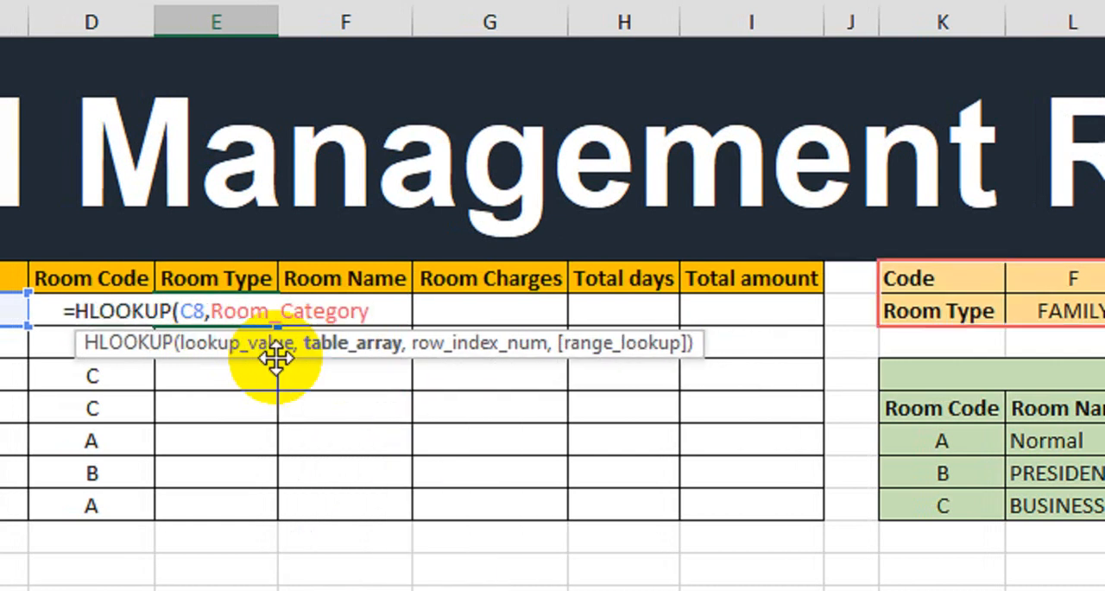
{"action": "type", "text": ","}
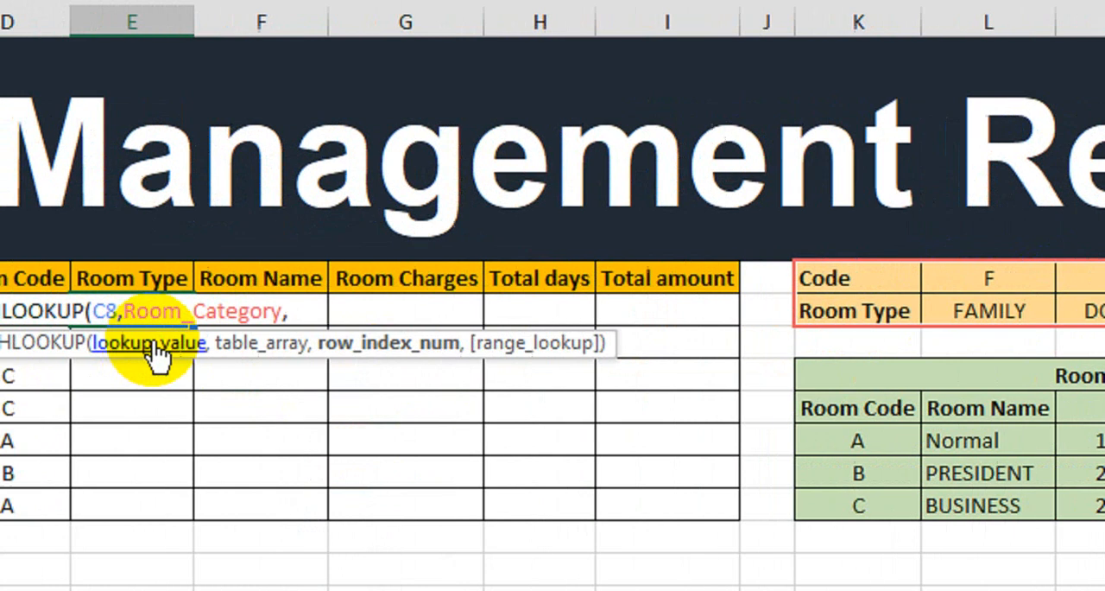
{"action": "type", "text": "2"}
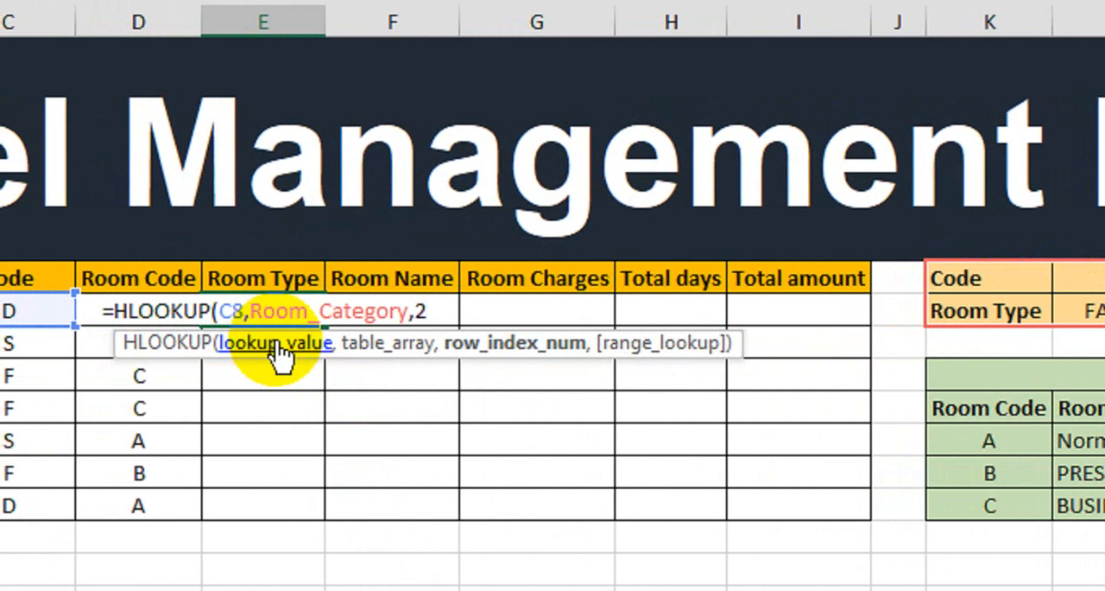
{"action": "type", "text": ","}
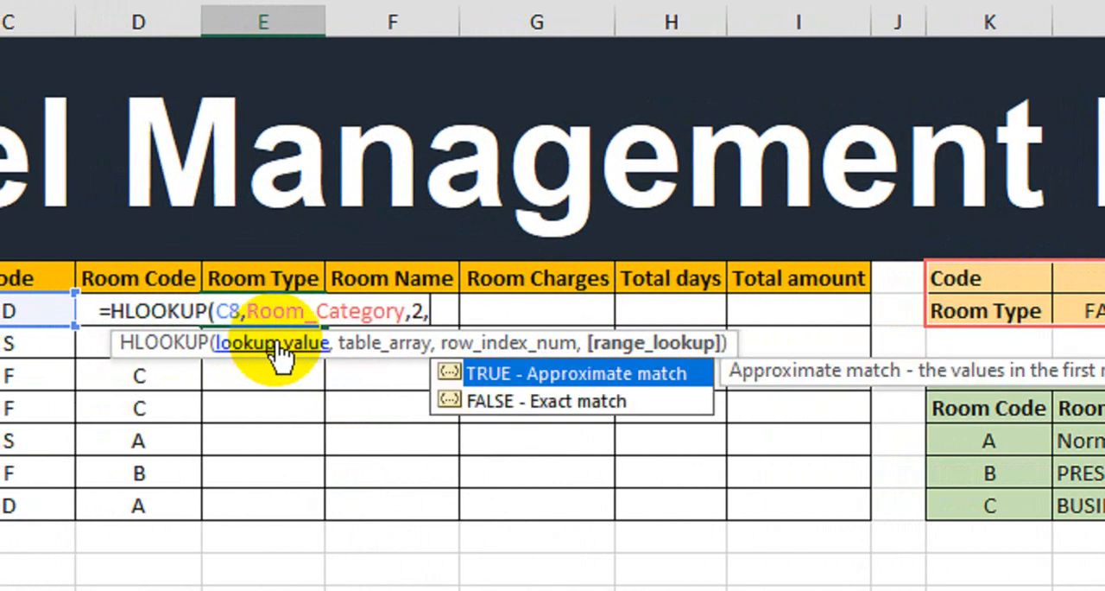
{"action": "key", "text": "Down"}
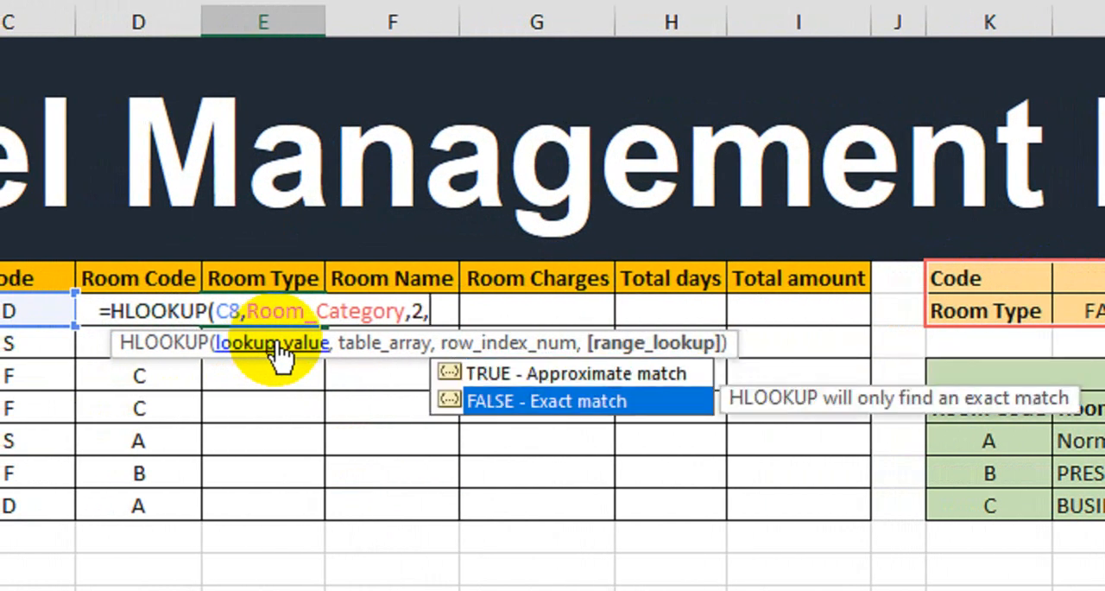
{"action": "type", "text": "0"}
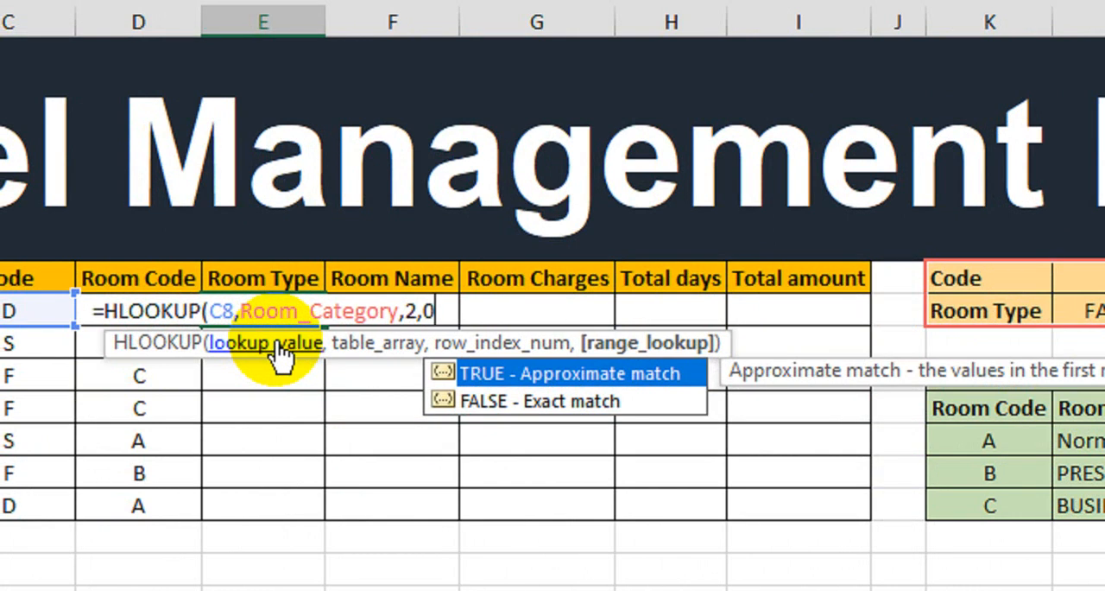
{"action": "key", "text": "Down"}
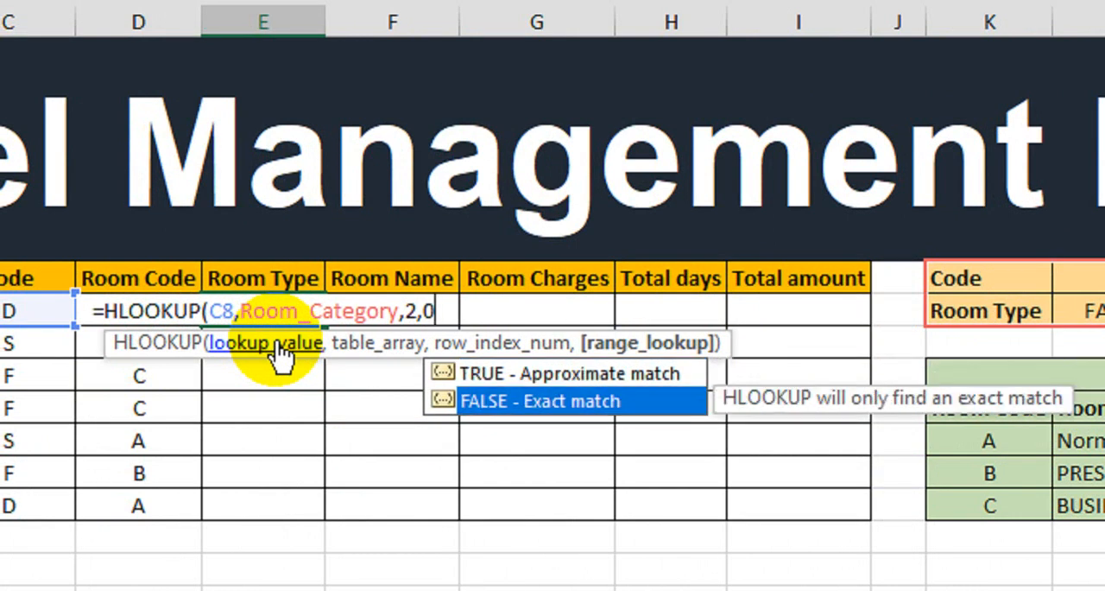
{"action": "key", "text": "BackSpace"}
Set the HLOOKUP match option to FALSE for an exact match and enter the completed formula
{"action": "key", "text": "Down"}
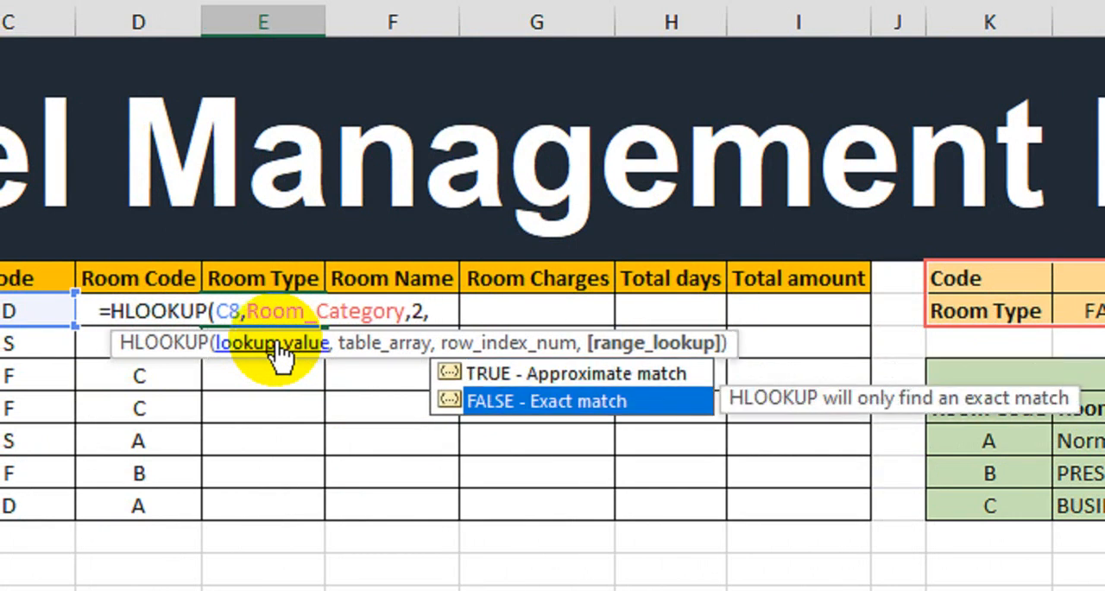
{"action": "key", "text": "Tab"}
{"action": "type", "text": ")"}
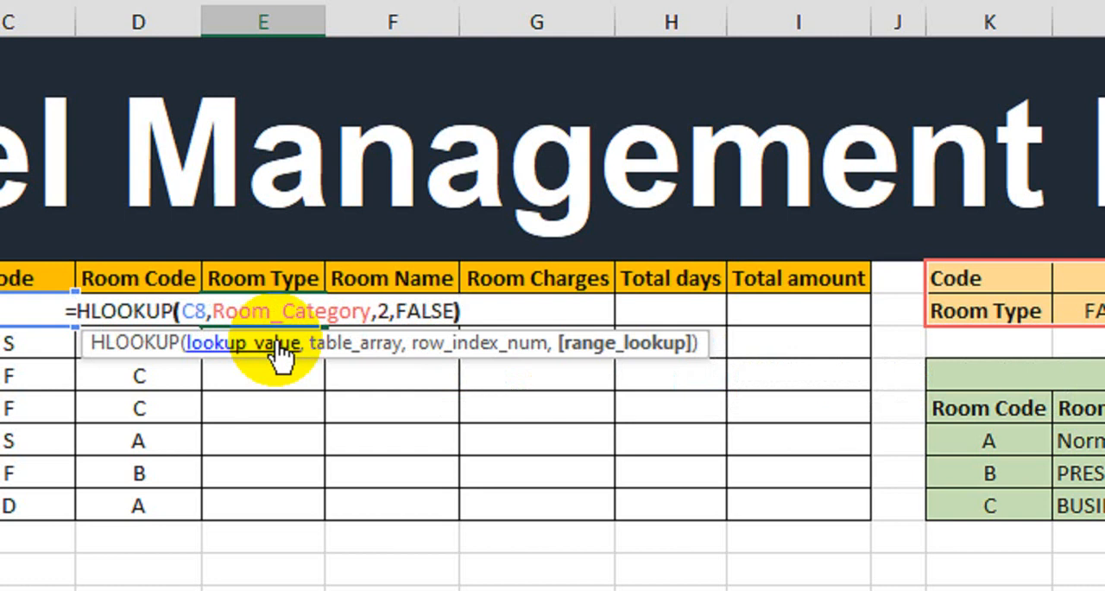
{"action": "key", "text": "Return"}
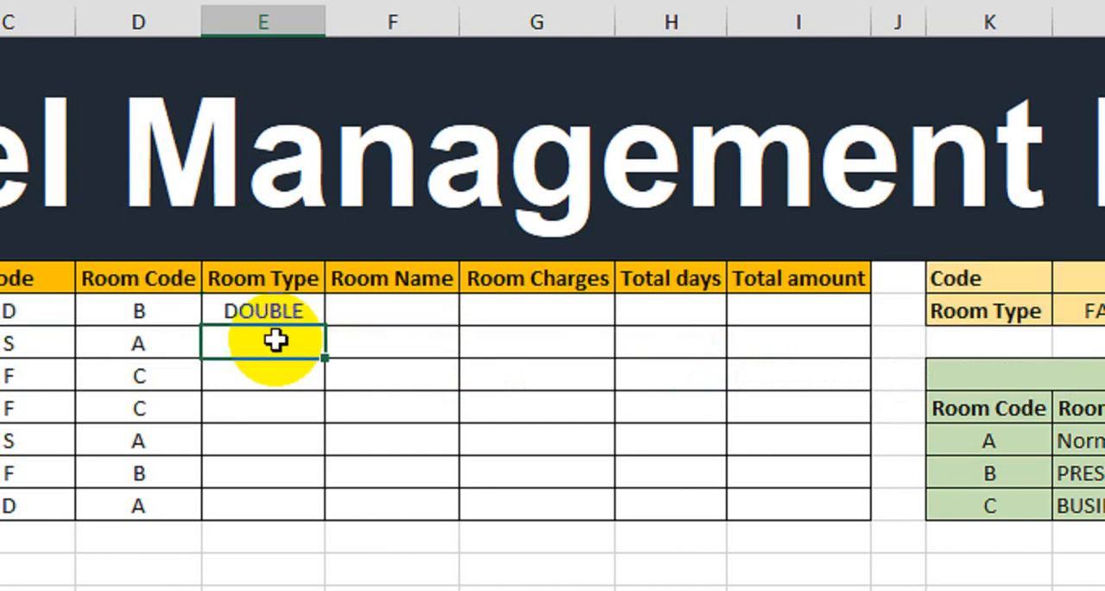
Check the first guest's Code against the Room Type returned by the formula
{"action": "left_click", "coordinate": [42, 312]}
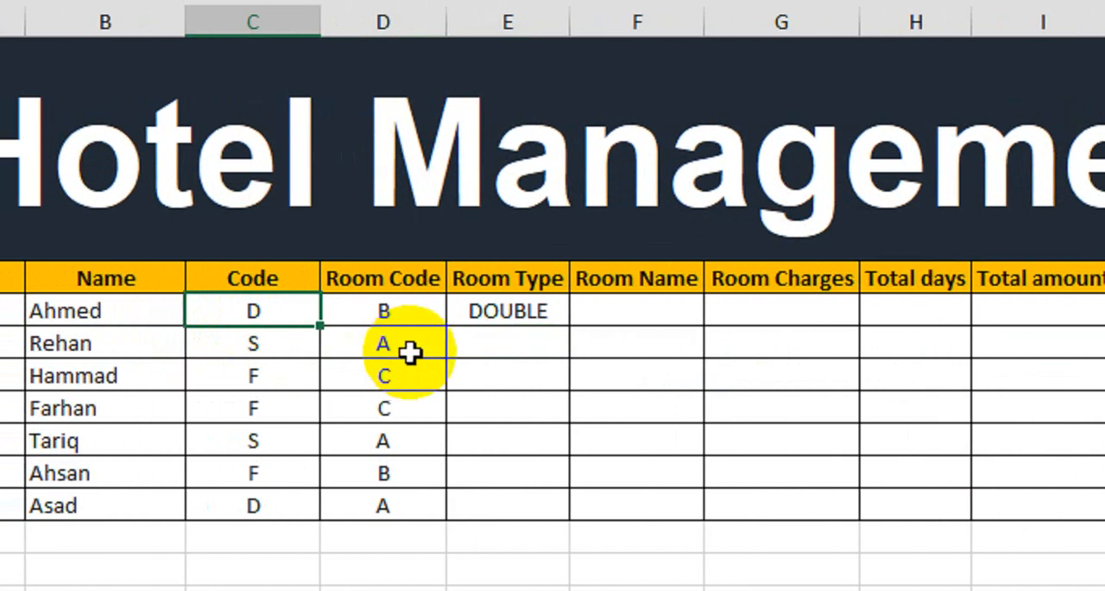
{"action": "left_click", "coordinate": [533, 313]}
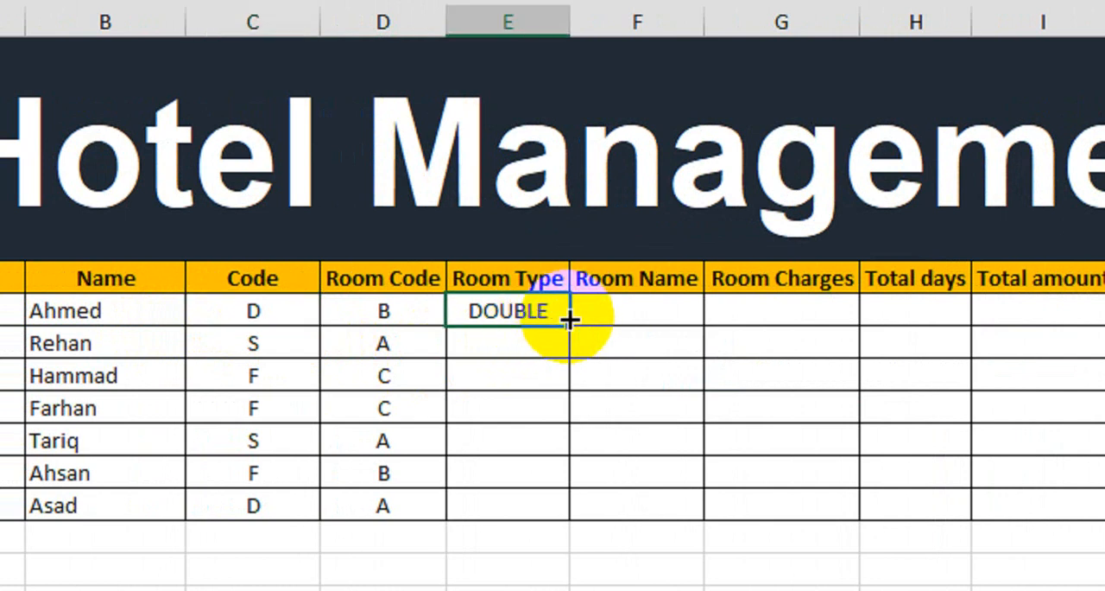
Fill the Room Type formula down through guest 7 and inspect the copied formula in guest 2's row
{"action": "left_click_drag", "start_coordinate": [567, 316], "coordinate": [531, 501]}
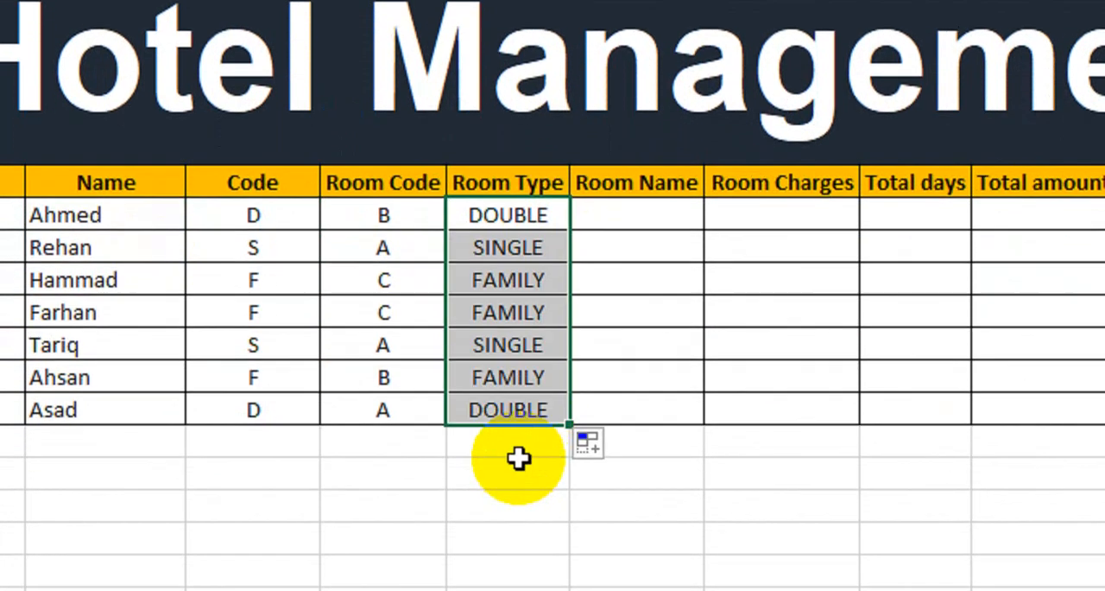
{"action": "double_click", "coordinate": [542, 240]}
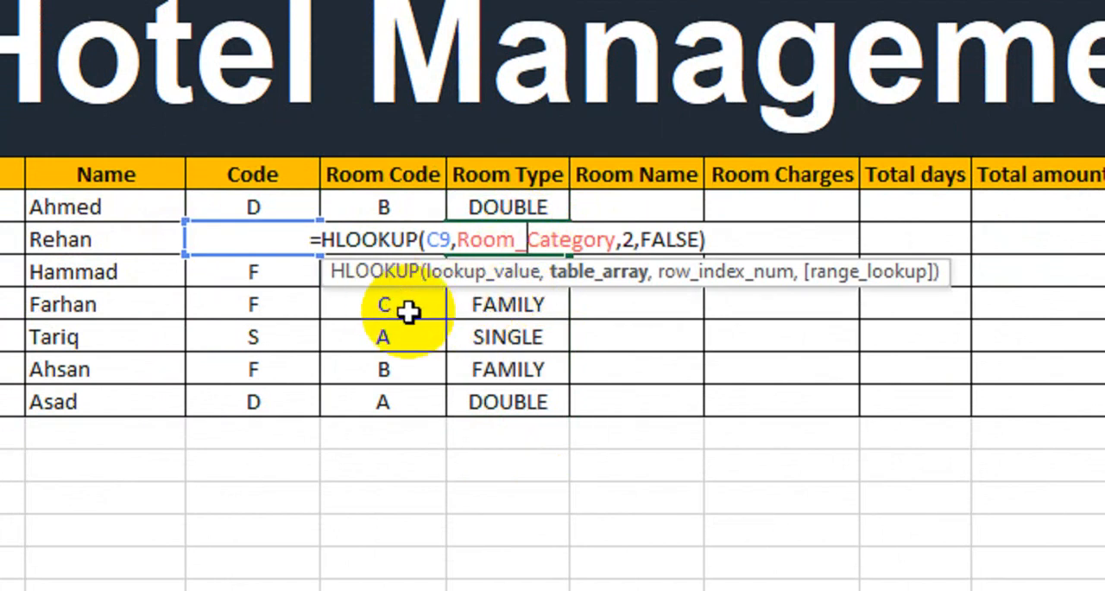
{"action": "key", "text": "Return"}
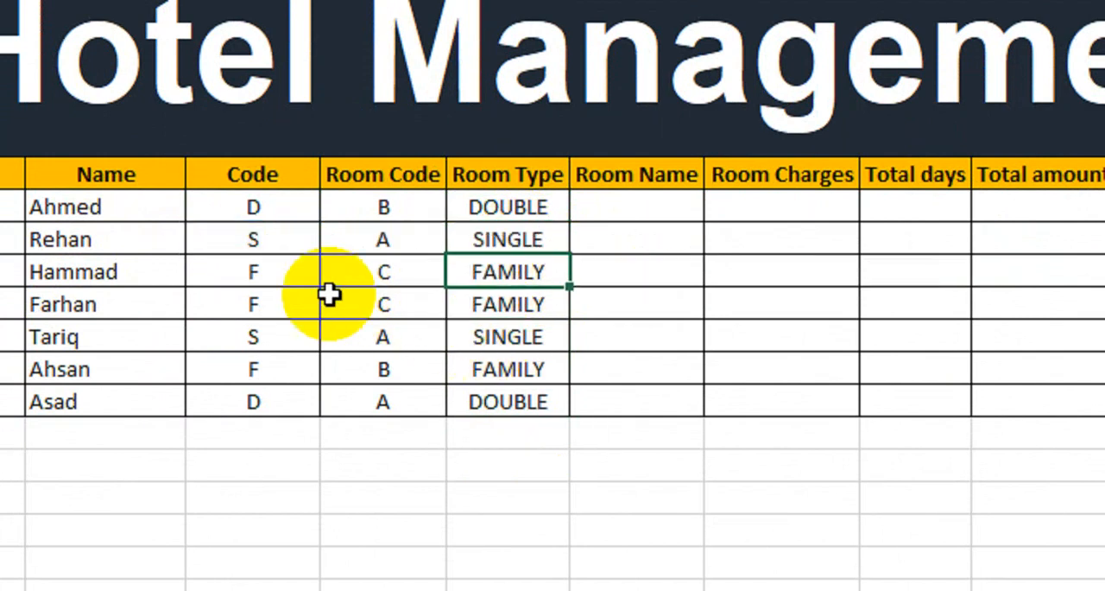
Check the Codes of guests 2 to 4 against the Room Types returned by the copied formula
{"action": "left_click", "coordinate": [298, 246]}
{"action": "left_click", "coordinate": [511, 237]}
{"action": "left_click", "coordinate": [274, 277]}
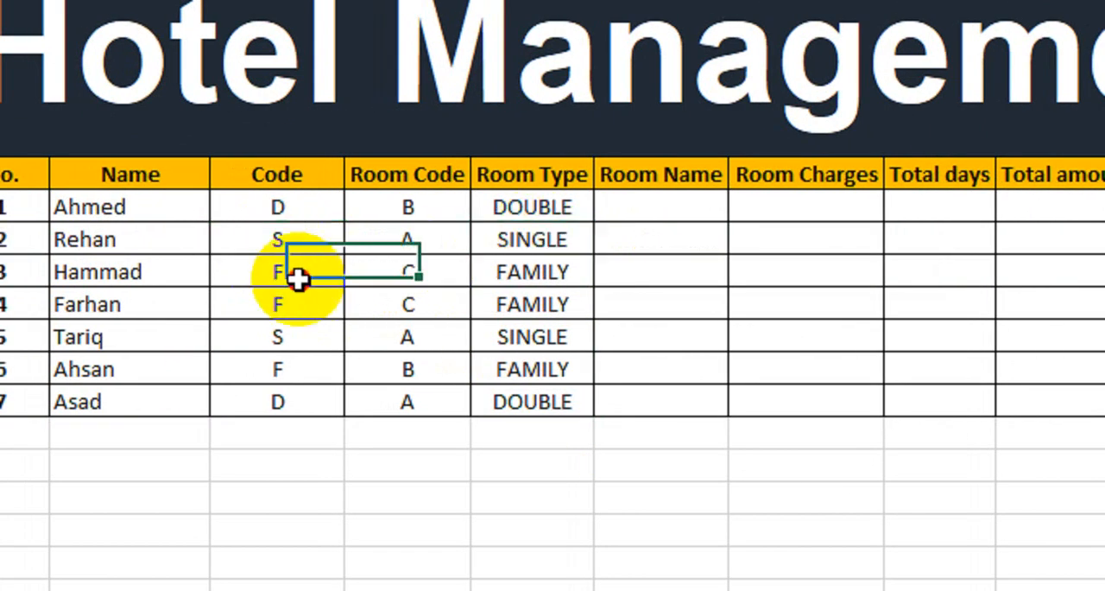
{"action": "left_click", "coordinate": [529, 279]}
{"action": "left_click", "coordinate": [276, 304]}
{"action": "left_click", "coordinate": [527, 306]}
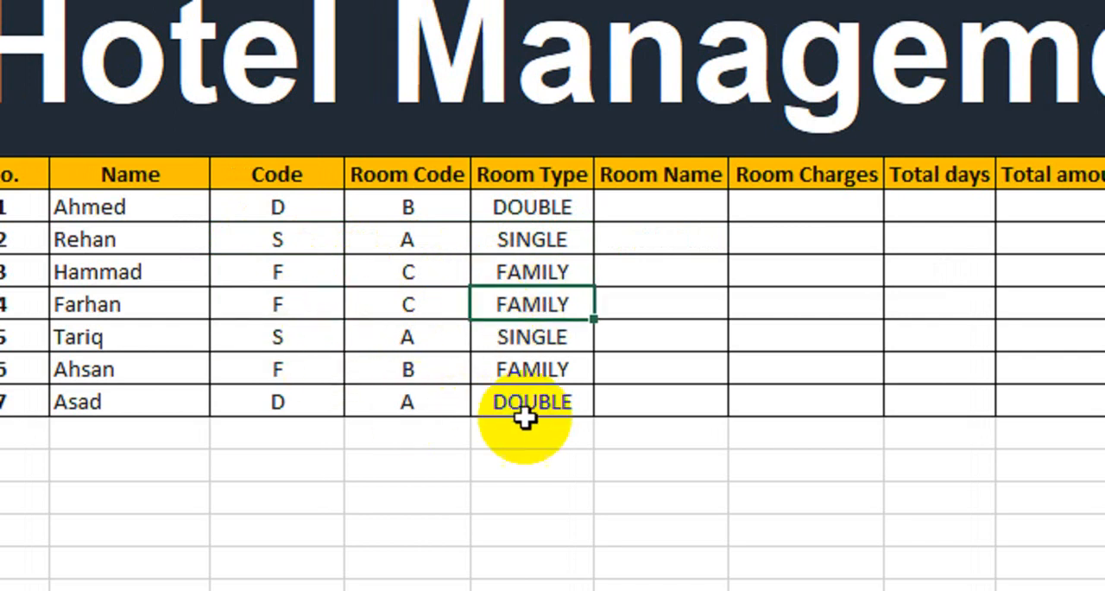
Start a VLOOKUP formula in guest 1's Room Name cell with the Room Code cell D8 as lookup value
{"action": "left_click", "coordinate": [654, 205]}
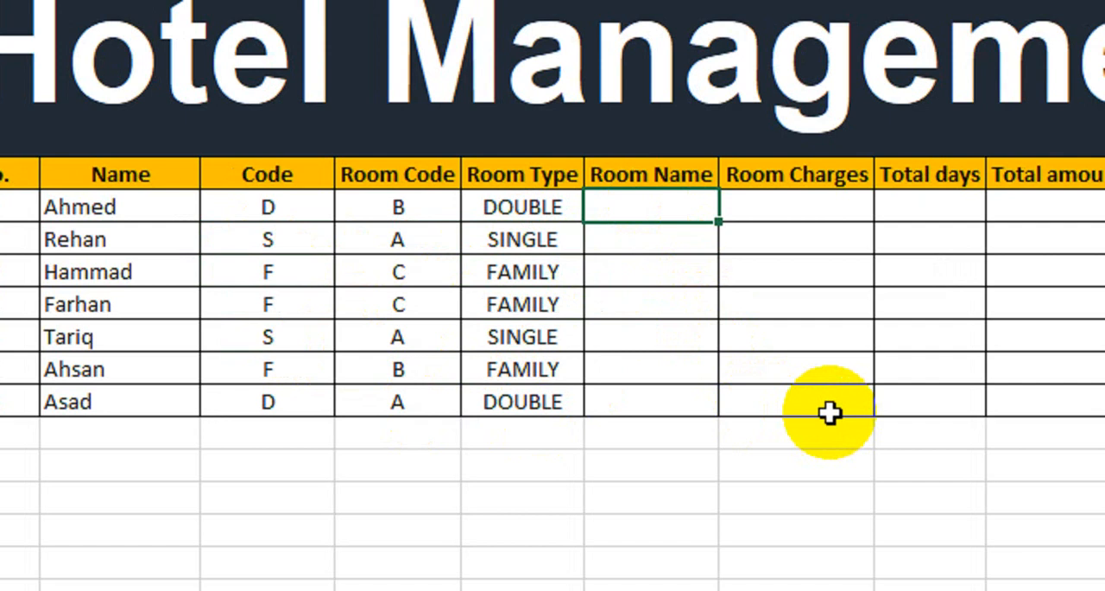
{"action": "type", "text": "=vlo"}
{"action": "key", "text": "Tab"}
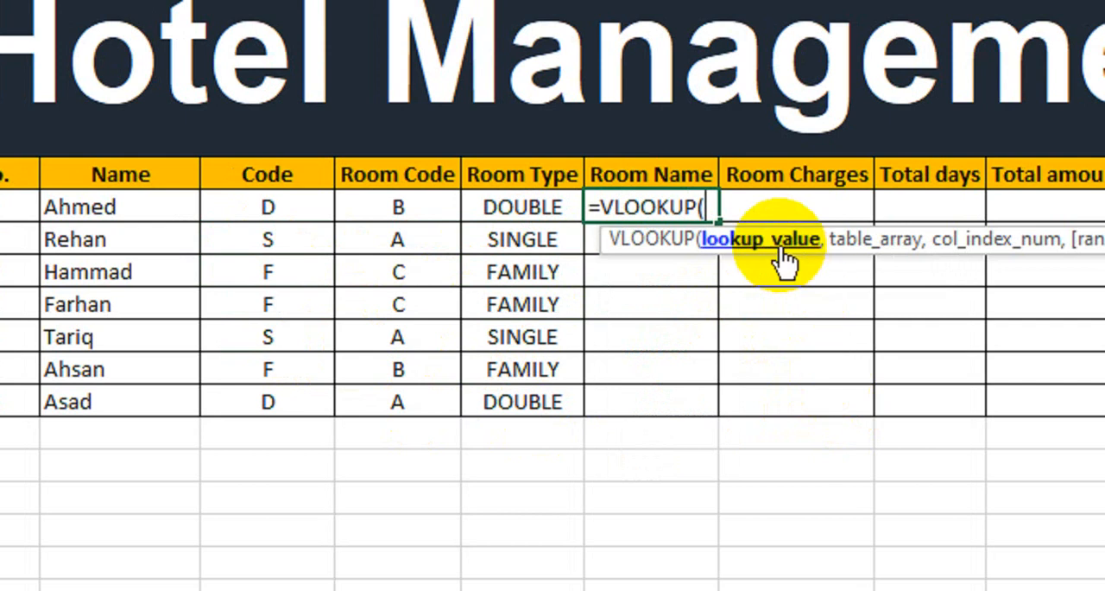
{"action": "left_click", "coordinate": [430, 204]}
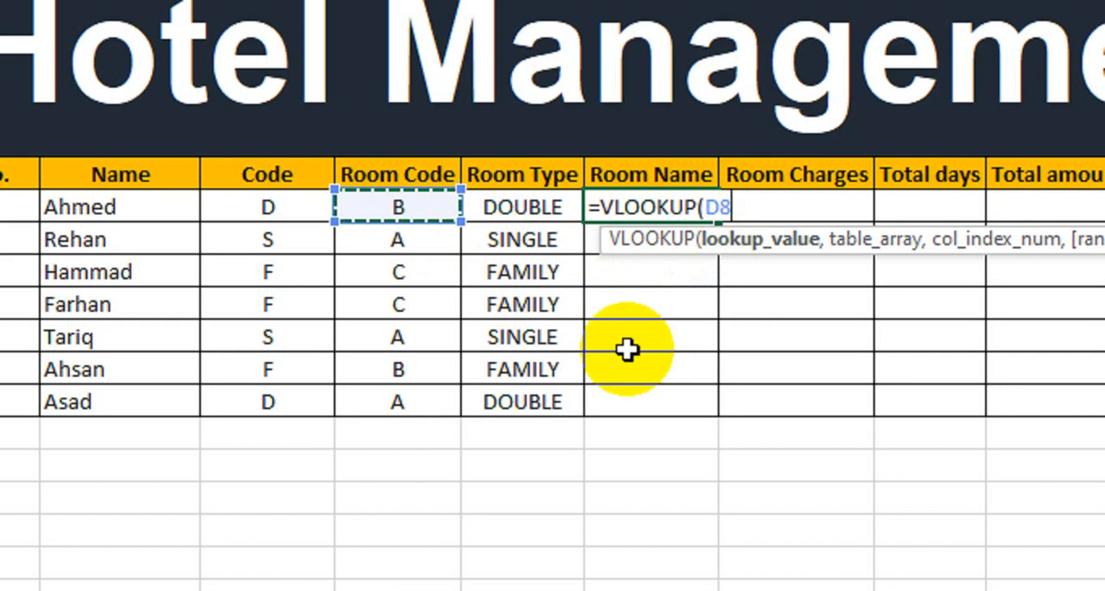
{"action": "type", "text": ","}
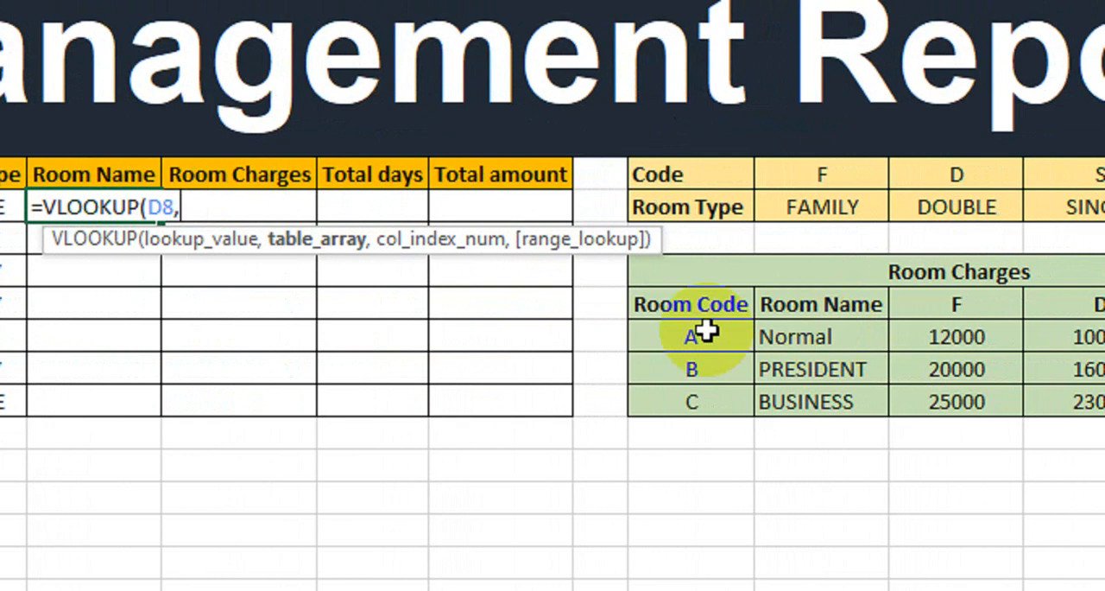
Complete the Room Name VLOOKUP with table array Room_Charges, column index 2 and exact match 0, and enter it
{"action": "type", "text": "room"}
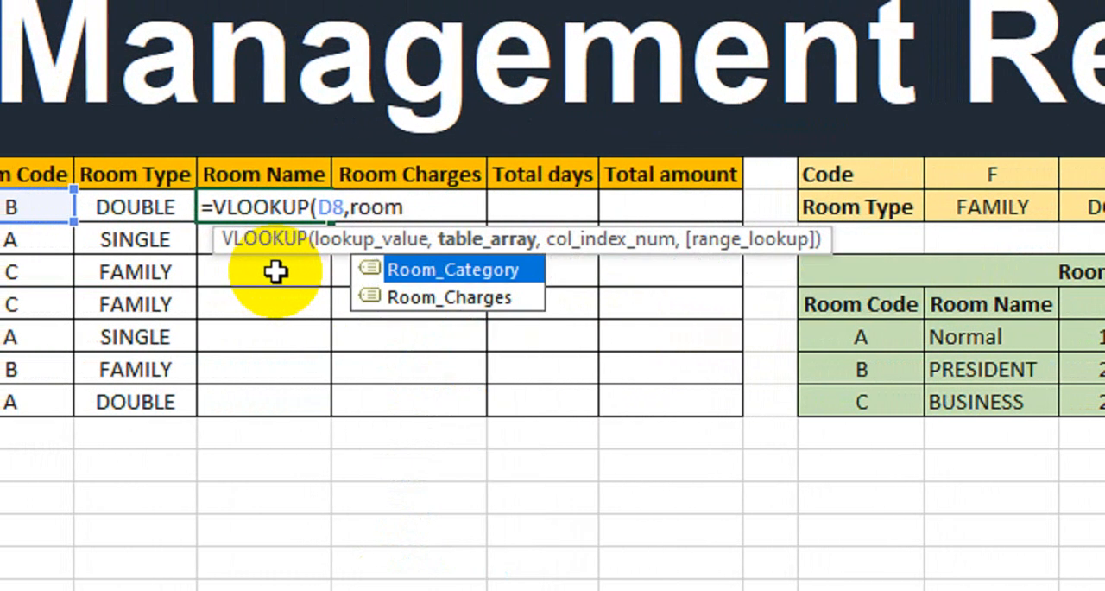
{"action": "key", "text": "Down"}
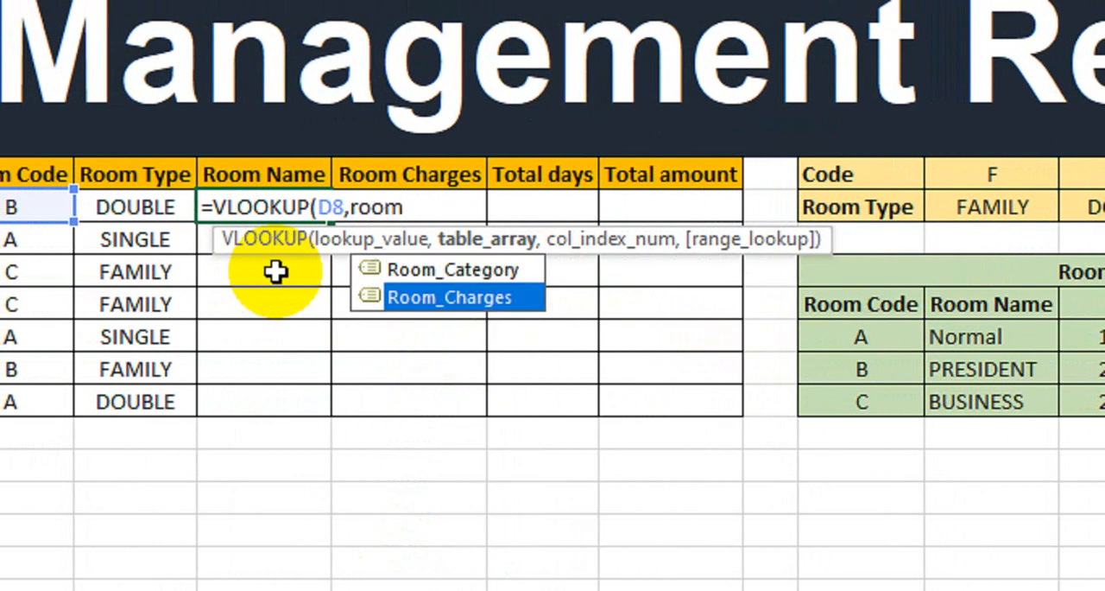
{"action": "key", "text": "Tab"}
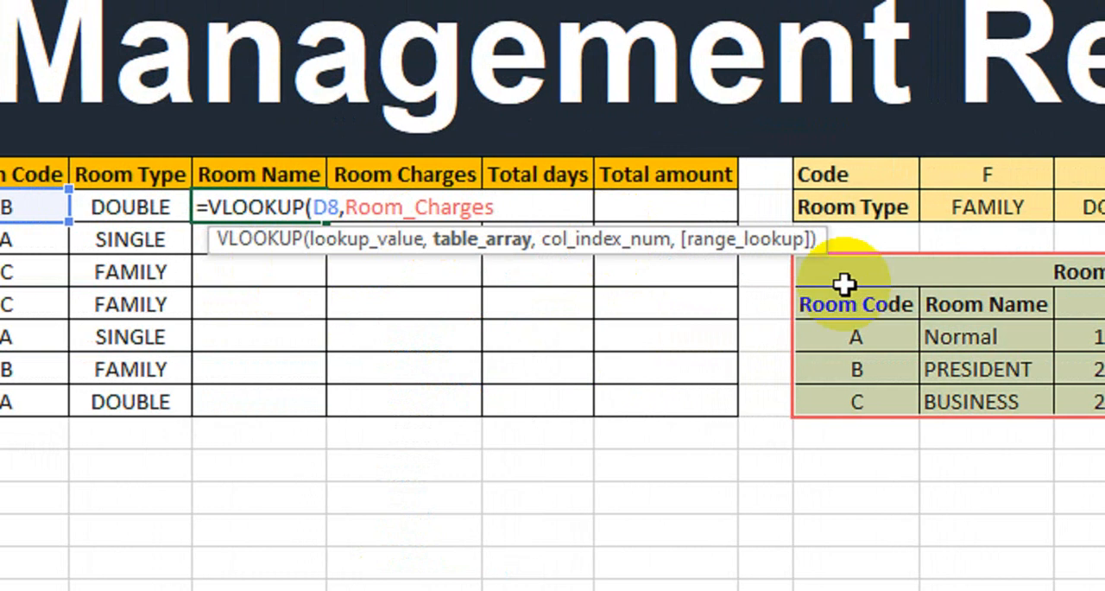
{"action": "type", "text": ","}
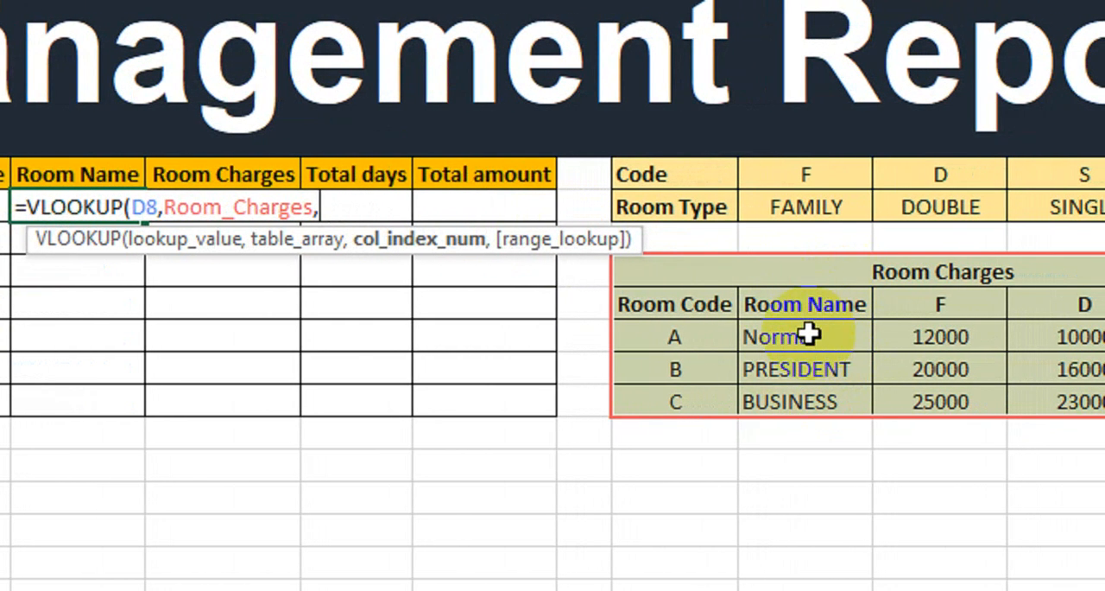
{"action": "type", "text": ","}
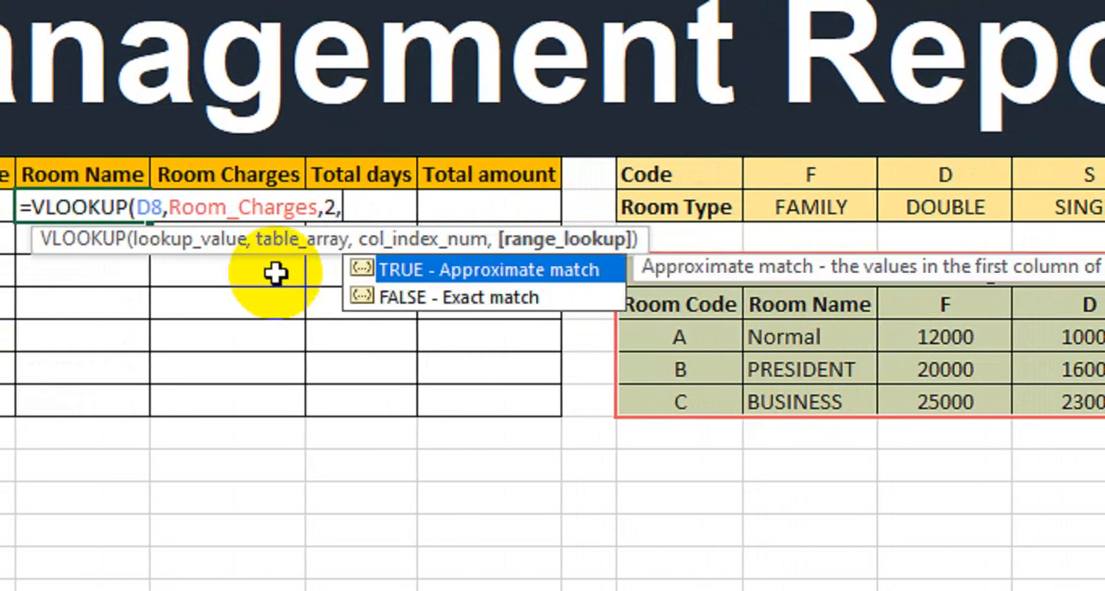
{"action": "type", "text": "0)"}
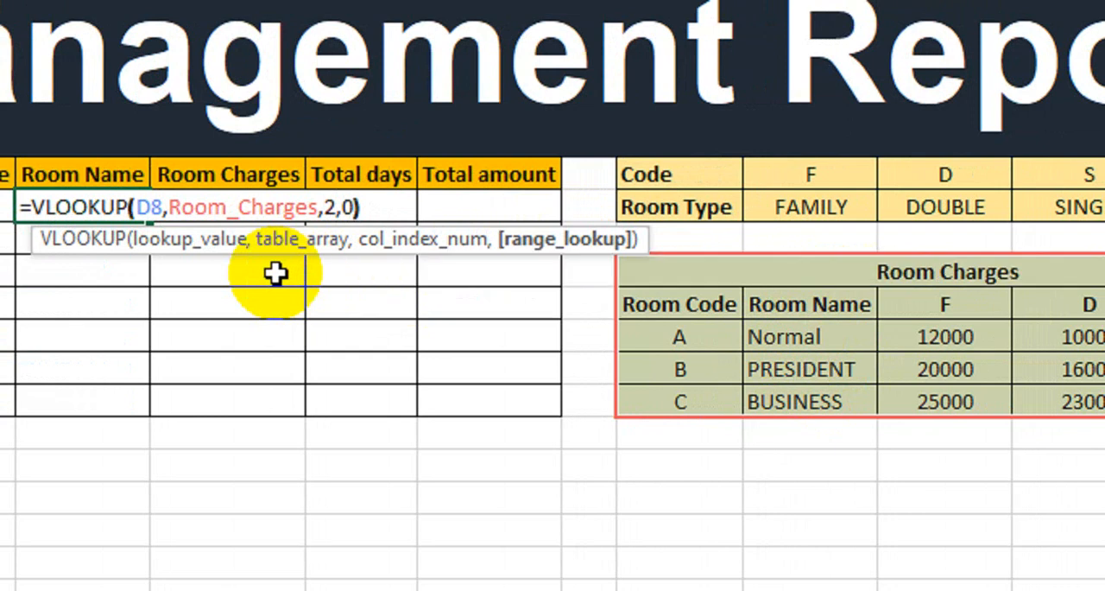
{"action": "key", "text": "Return"}
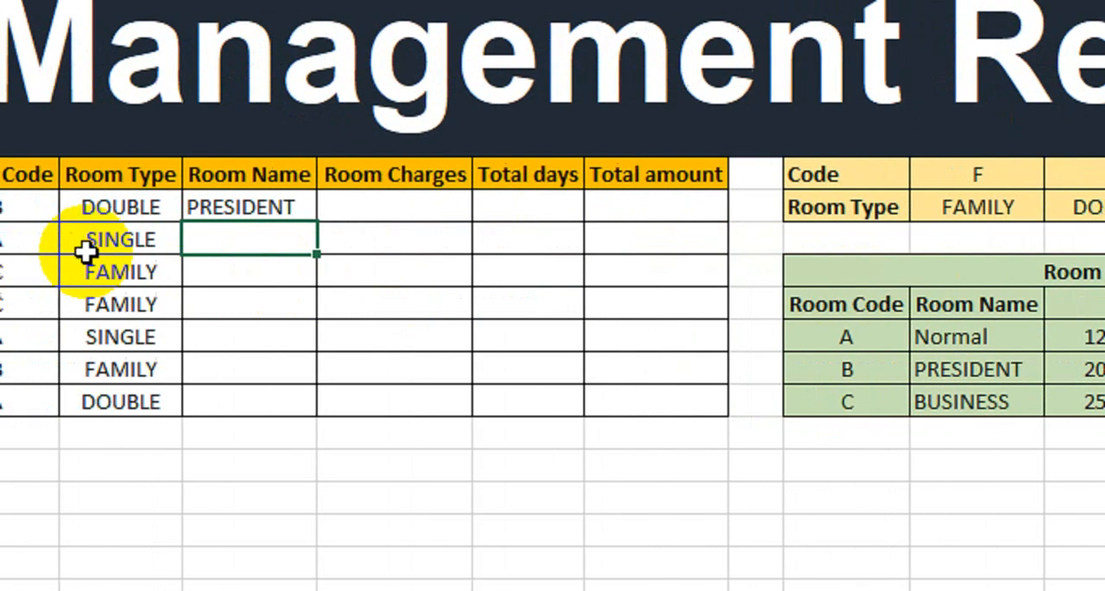
Check guest 1's Room Name against code B in the Room Charges table and fill the formula down through guest 7
{"action": "left_click", "coordinate": [208, 206]}
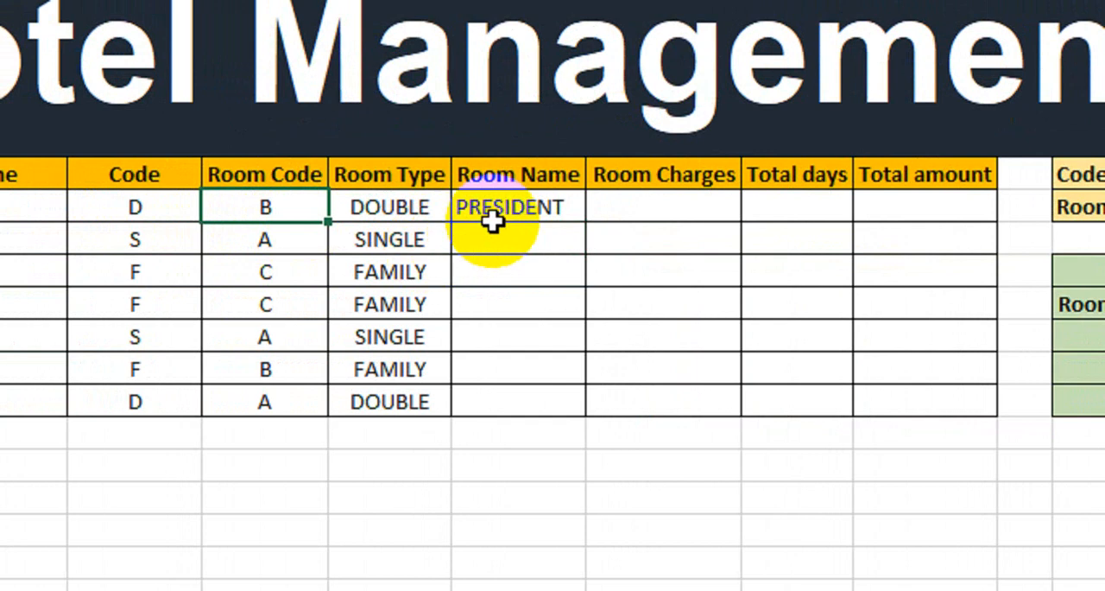
{"action": "left_click_drag", "start_coordinate": [946, 371], "coordinate": [1026, 369]}
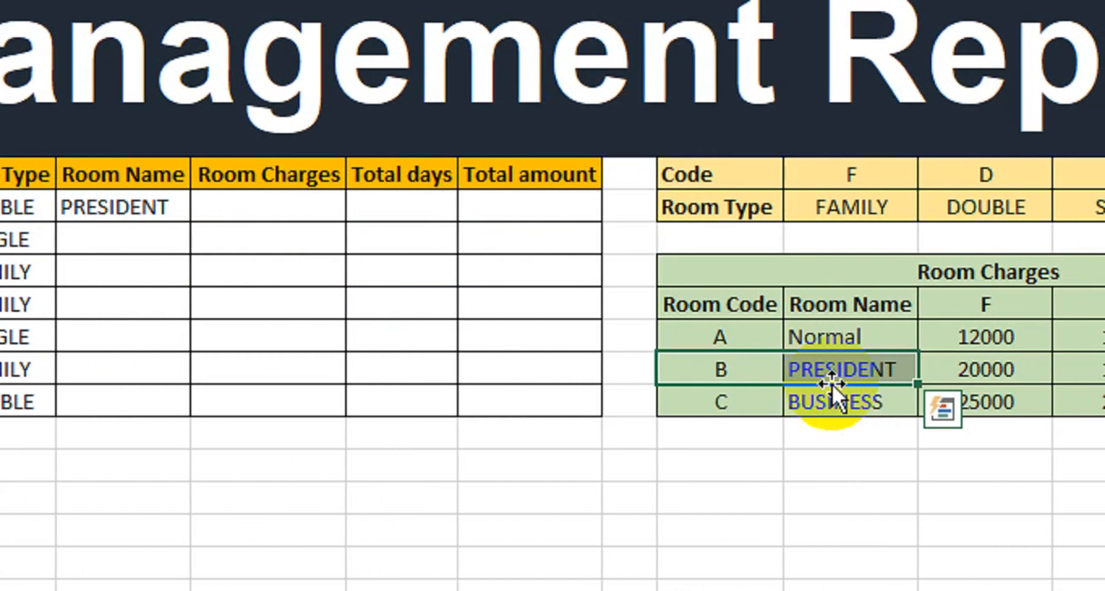
{"action": "left_click", "coordinate": [114, 208]}
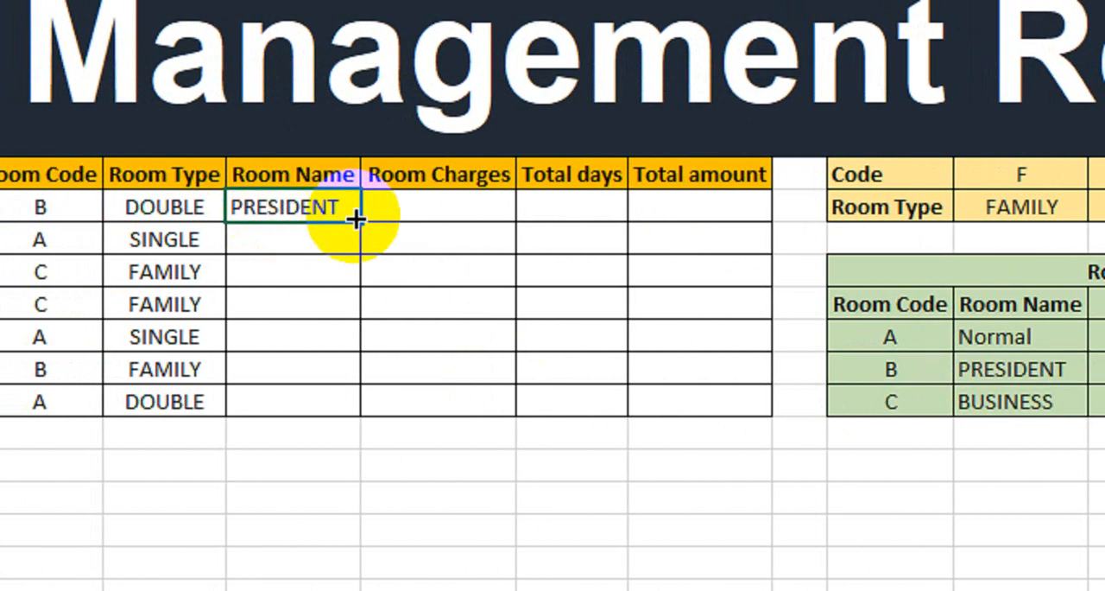
{"action": "left_click_drag", "start_coordinate": [356, 220], "coordinate": [340, 402]}
Start a VLOOKUP formula in guest 1's Room Charges cell with the Code cell C8 as lookup value
{"action": "left_click", "coordinate": [429, 216]}
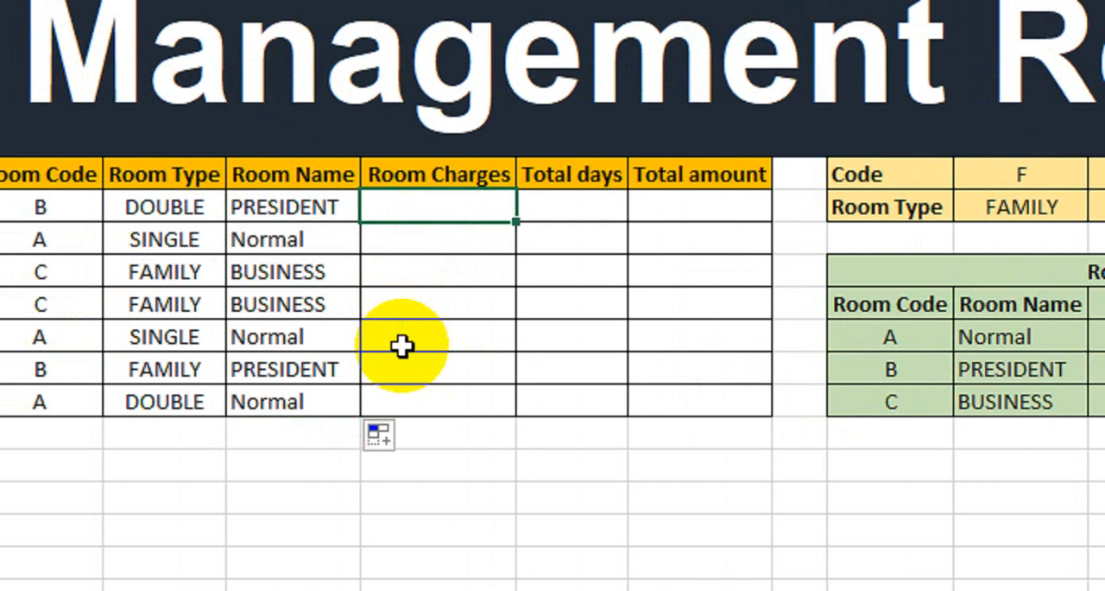
{"action": "type", "text": "=vl"}
{"action": "key", "text": "Tab"}
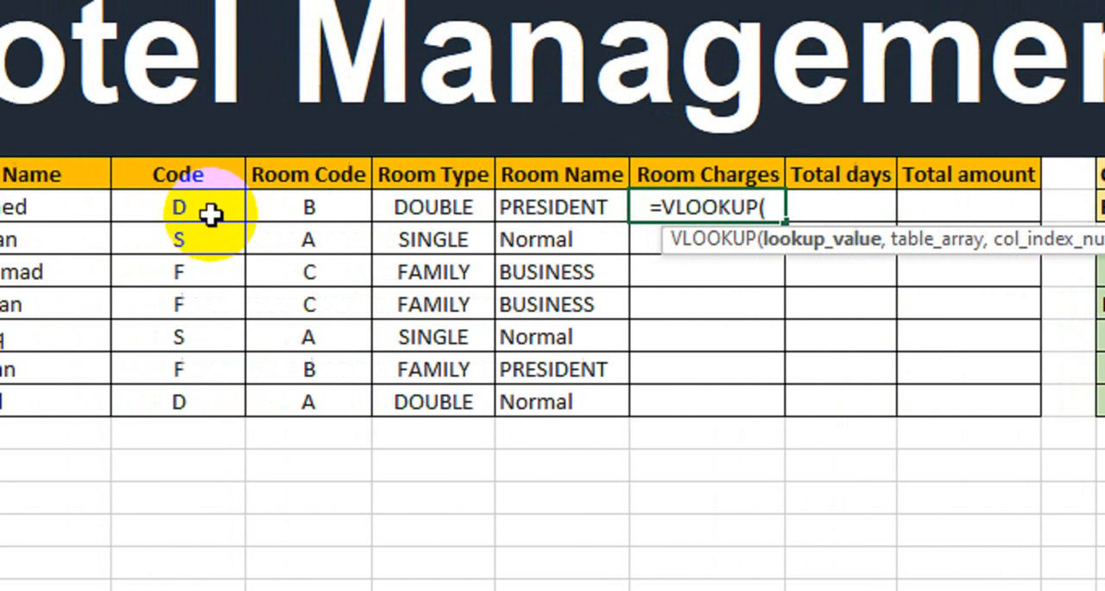
{"action": "left_click", "coordinate": [259, 218]}
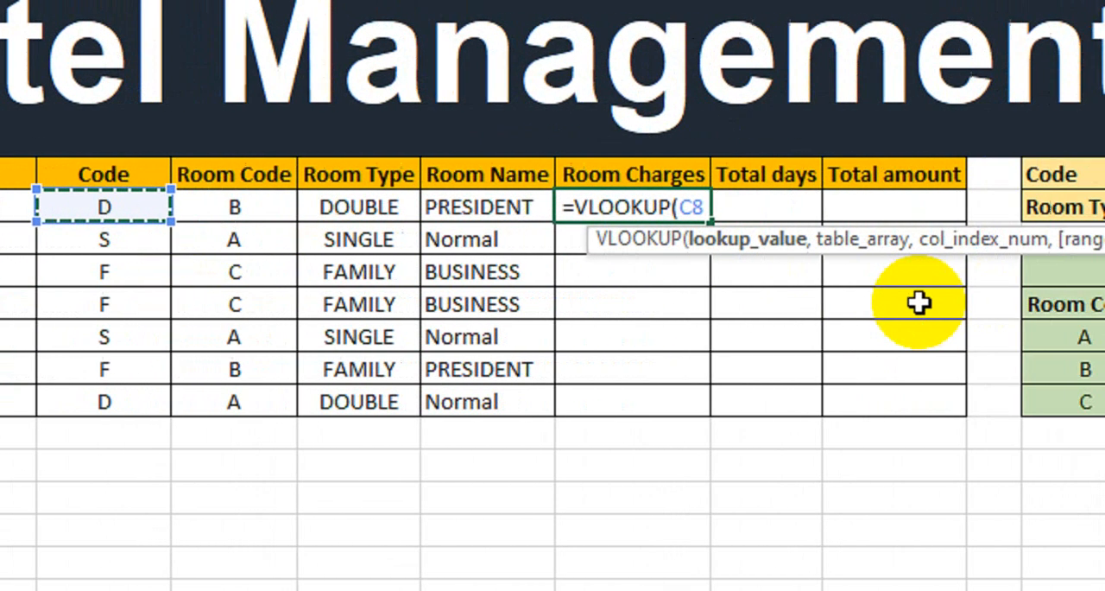
{"action": "type", "text": ","}
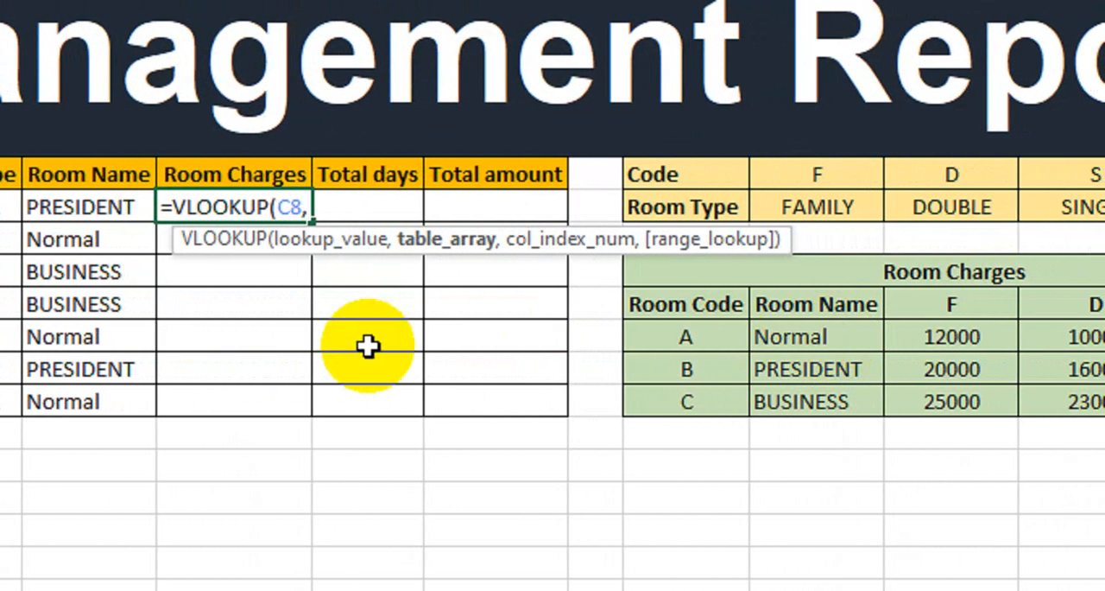
Set the table array of the Room Charges VLOOKUP to the named range Room_Charges
{"action": "type", "text": "roo"}
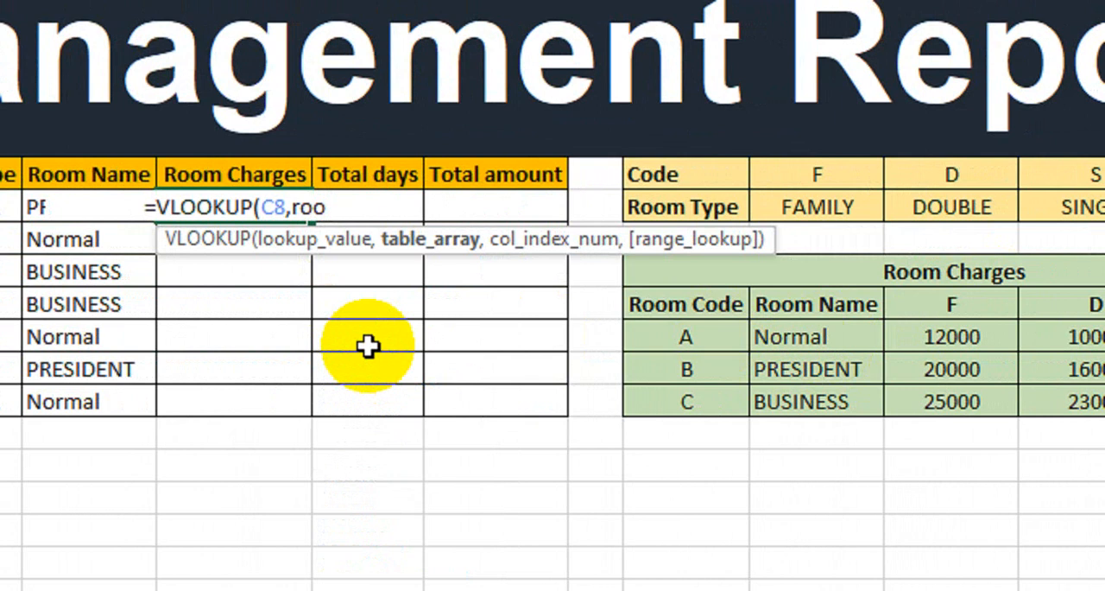
{"action": "type", "text": " m"}
{"action": "key", "text": "BackSpace"}
{"action": "key", "text": "BackSpace"}
{"action": "type", "text": "m"}
{"action": "key", "text": "Down"}
{"action": "key", "text": "Tab"}
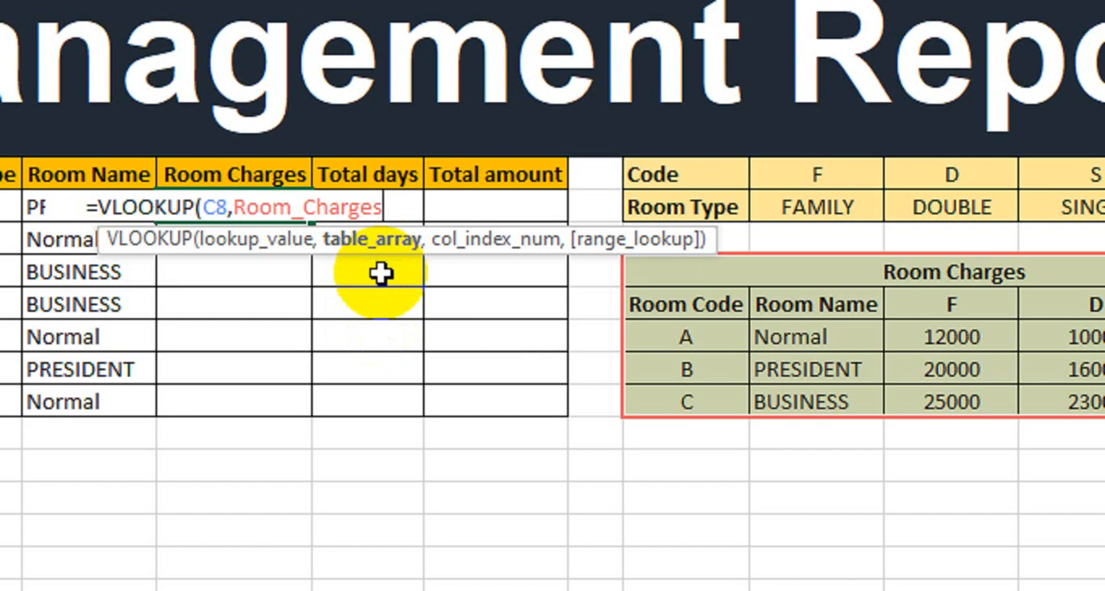
{"action": "type", "text": ","}
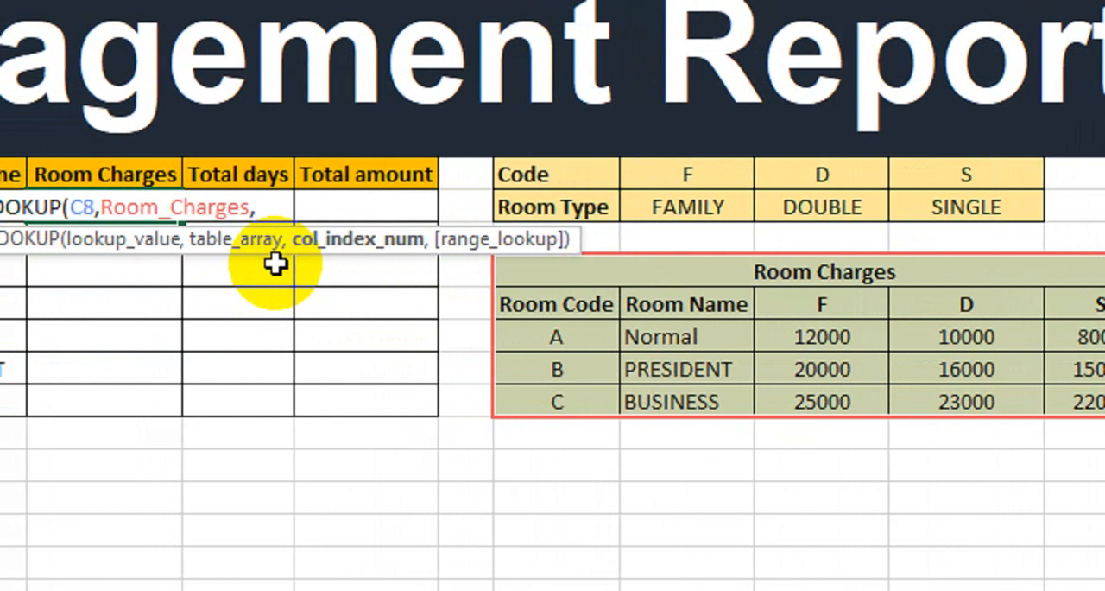
Use an IF function as the VLOOKUP's column index, testing C8="F" and returning 3 when true
{"action": "type", "text": "If"}
{"action": "key", "text": "Tab"}
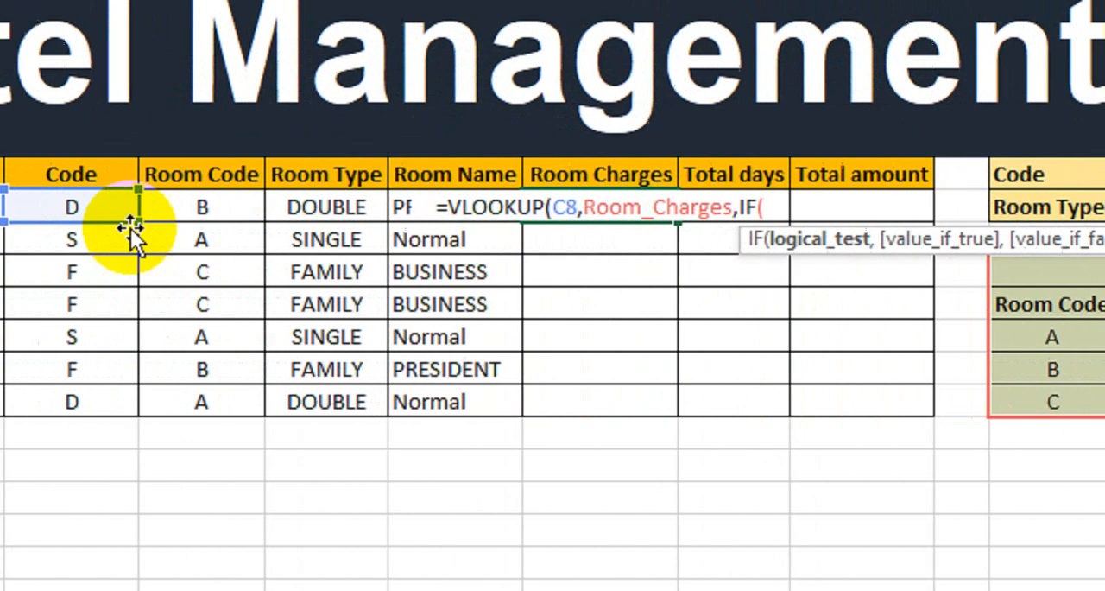
{"action": "left_click", "coordinate": [230, 216]}
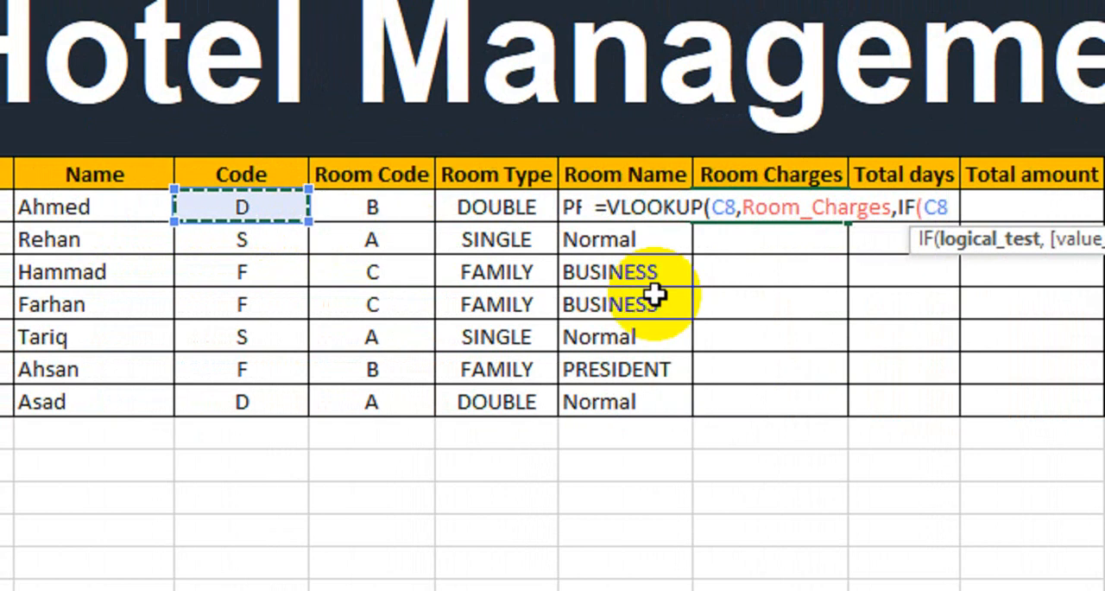
{"action": "type", "text": "="}
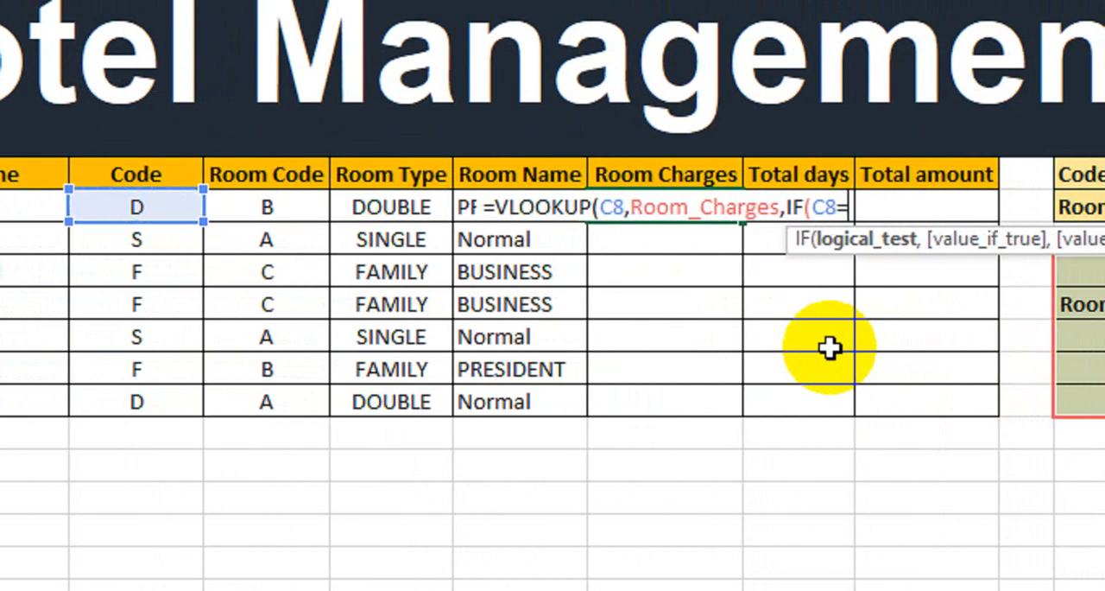
{"action": "type", "text": "\""}
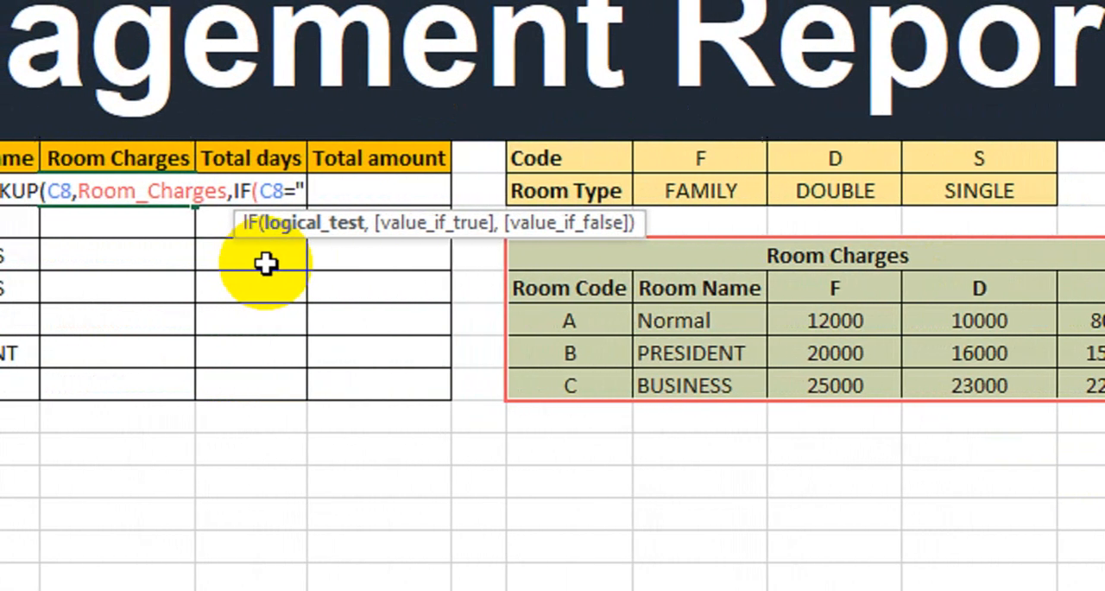
{"action": "type", "text": "F\""}
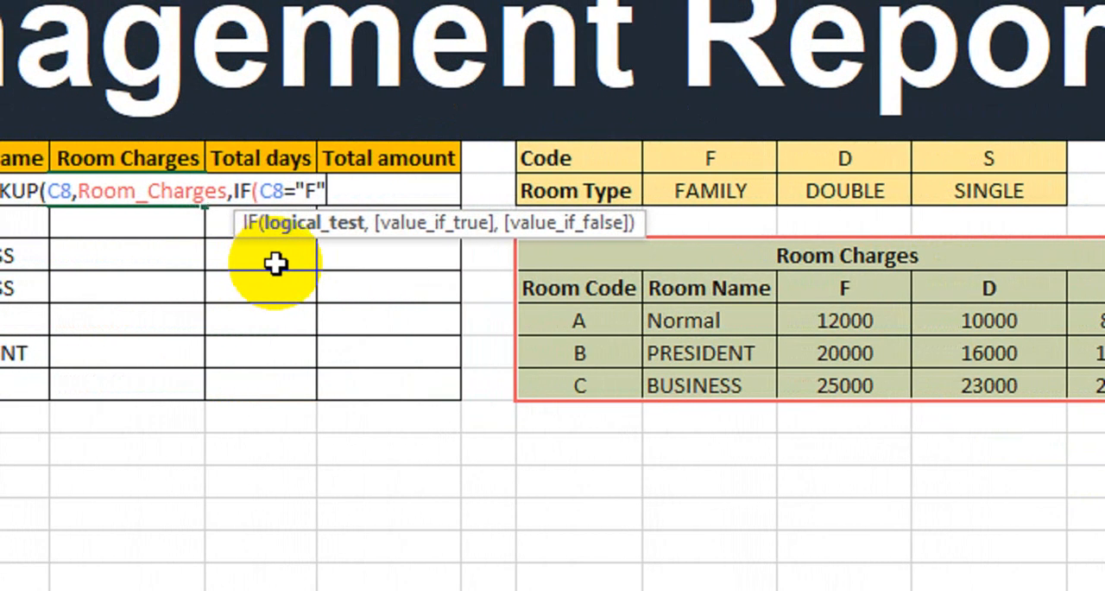
{"action": "type", "text": ","}
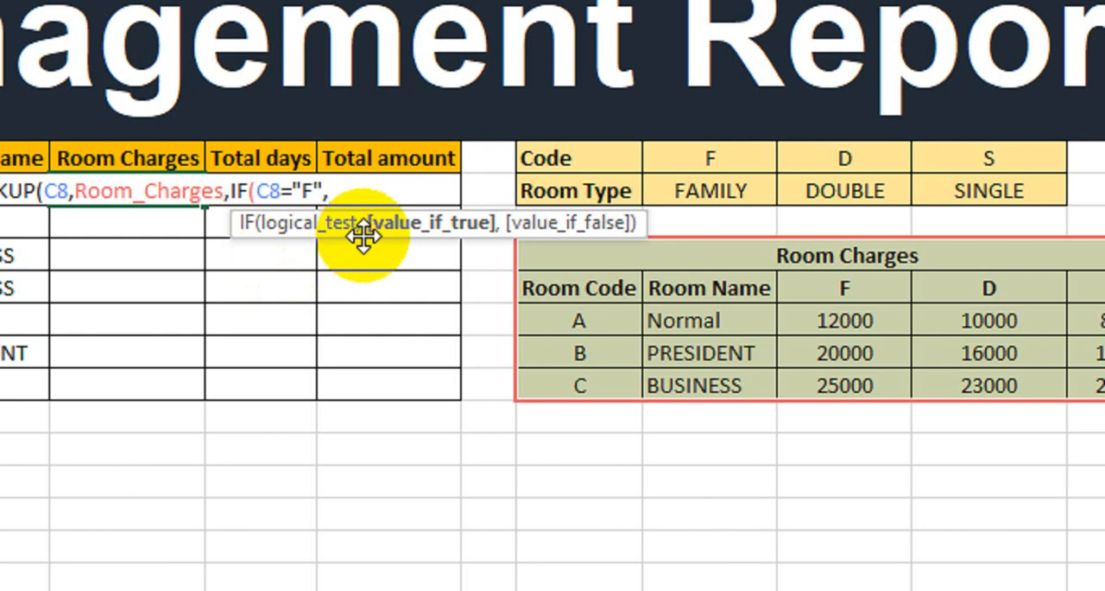
{"action": "type", "text": "3"}
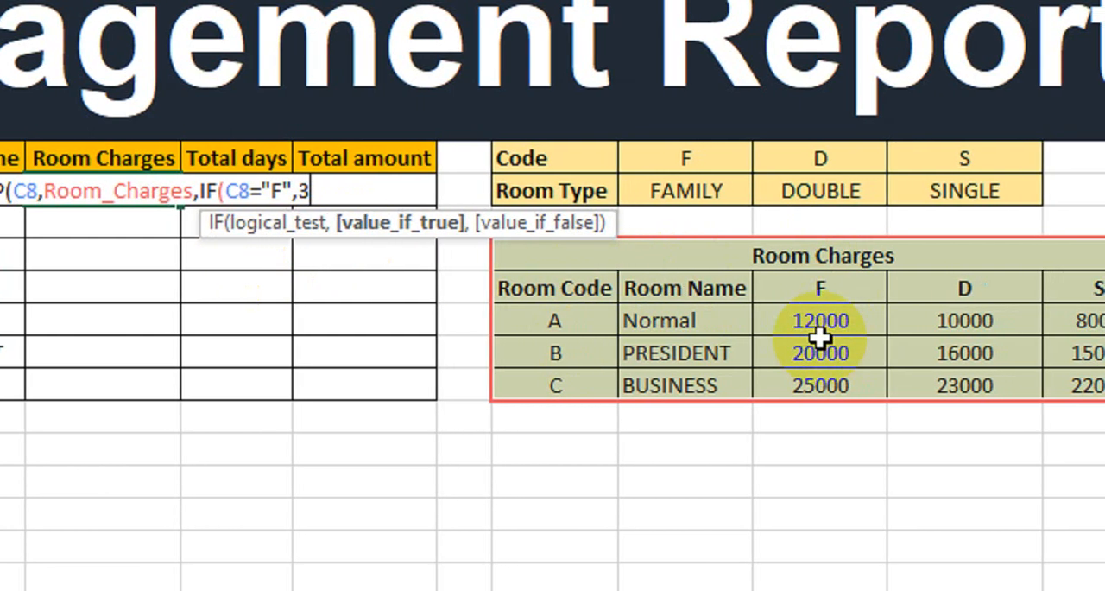
{"action": "type", "text": ","}
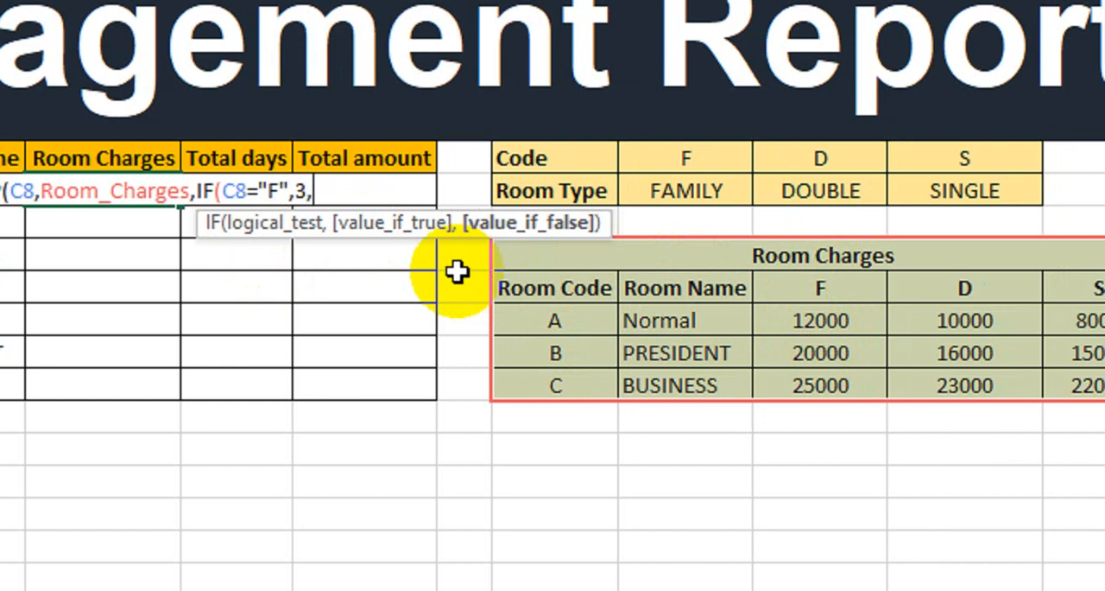
{"action": "type", "text": "IF("}
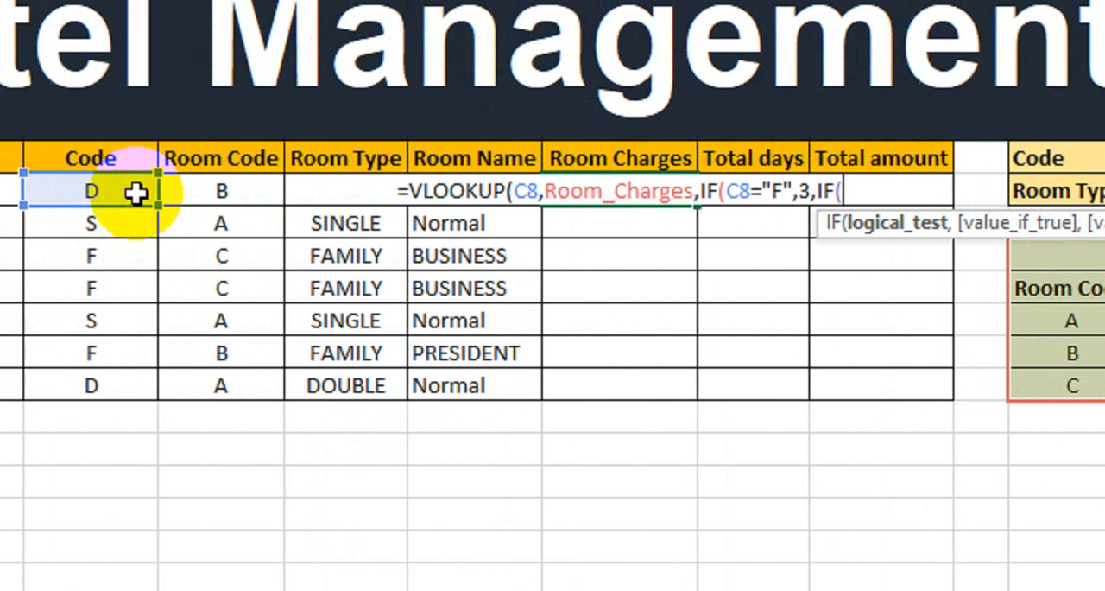
Nest a second IF as the value if false, testing C8="D" and returning column 4 when true
{"action": "left_click", "coordinate": [234, 192]}
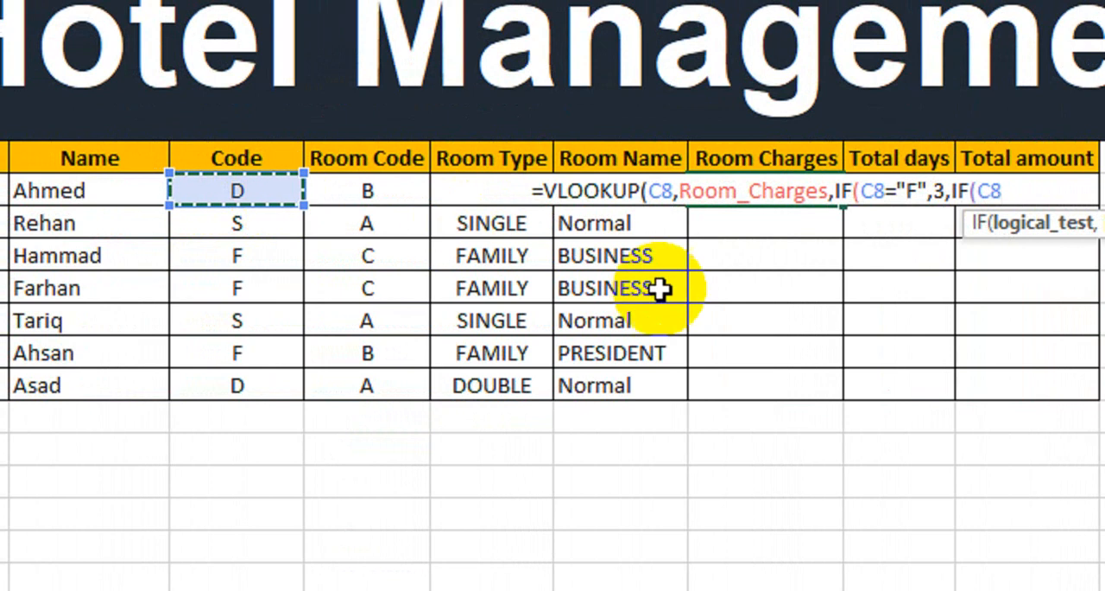
{"action": "type", "text": "="}
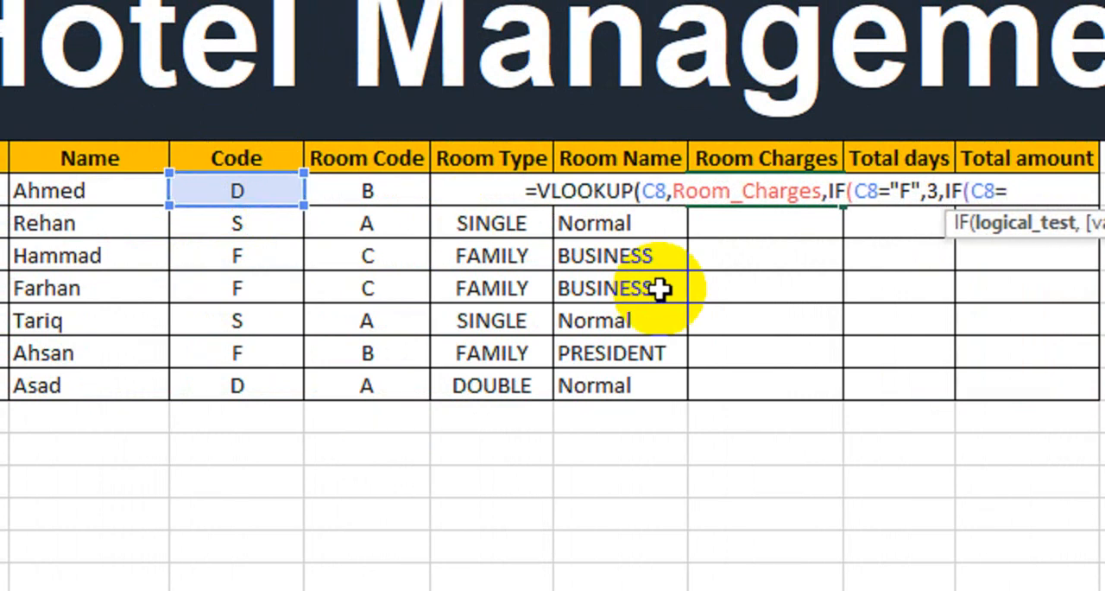
{"action": "type", "text": "\""}
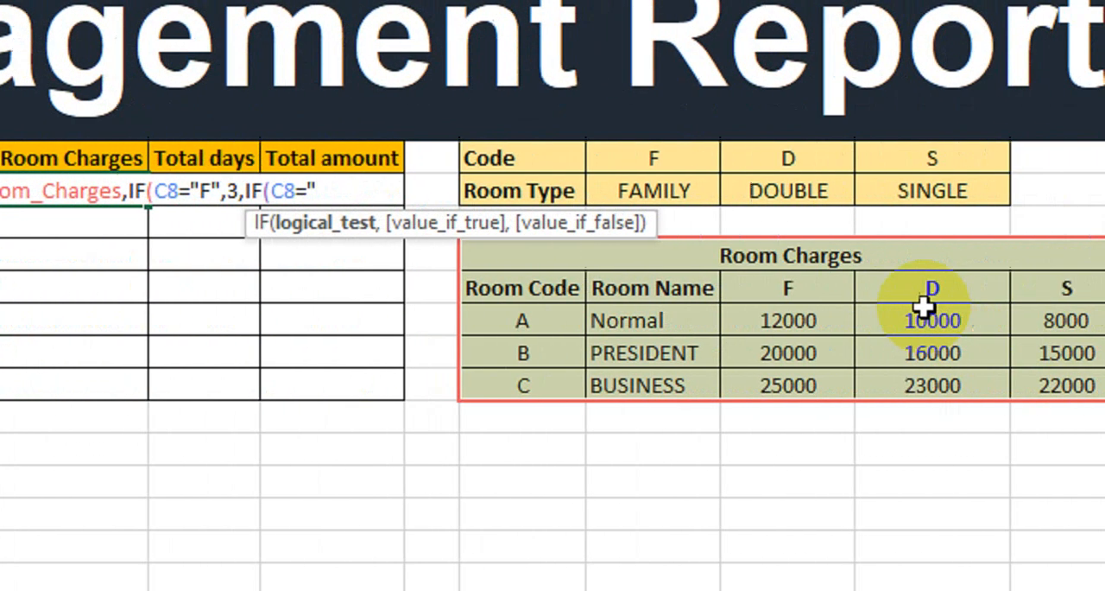
{"action": "type", "text": "D\""}
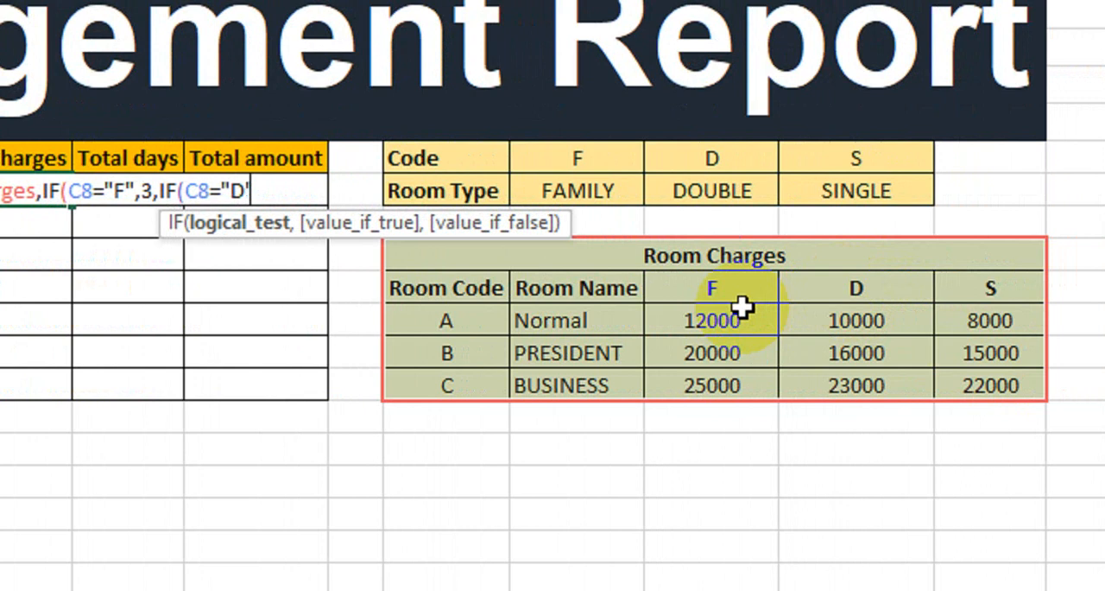
{"action": "type", "text": ","}
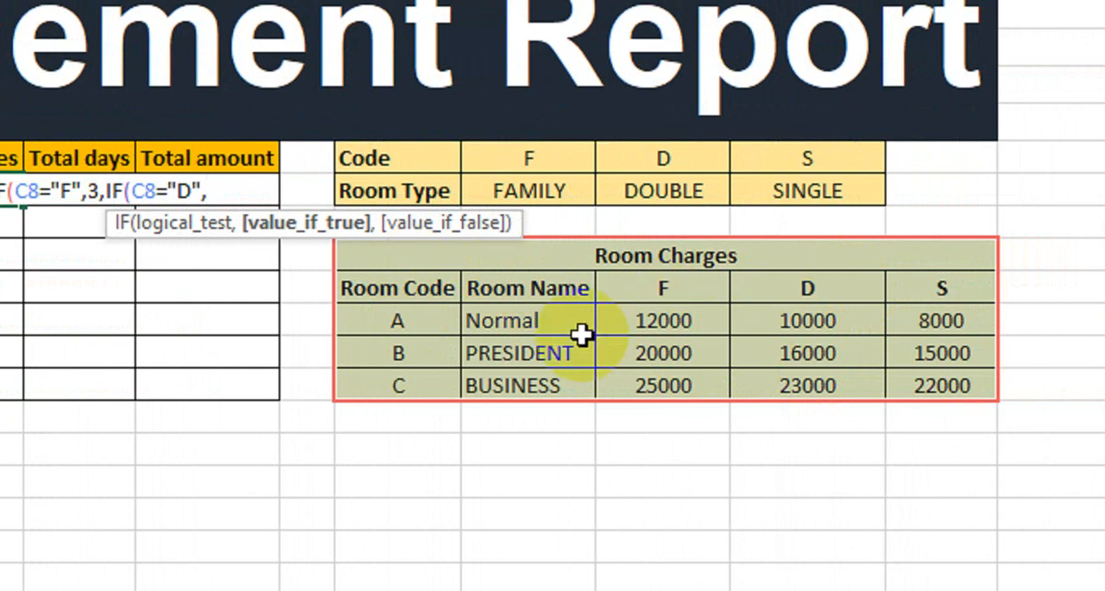
{"action": "type", "text": "4,IF("}
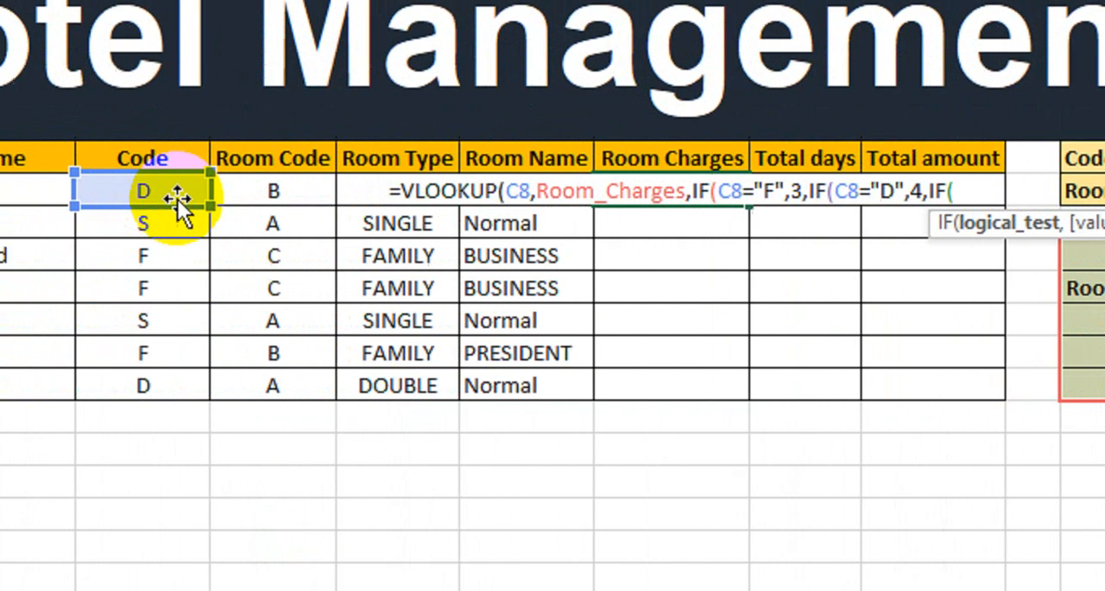
Nest a third IF testing C8="S" and returning column 5 when true, and close all the IF functions
{"action": "left_click", "coordinate": [177, 199]}
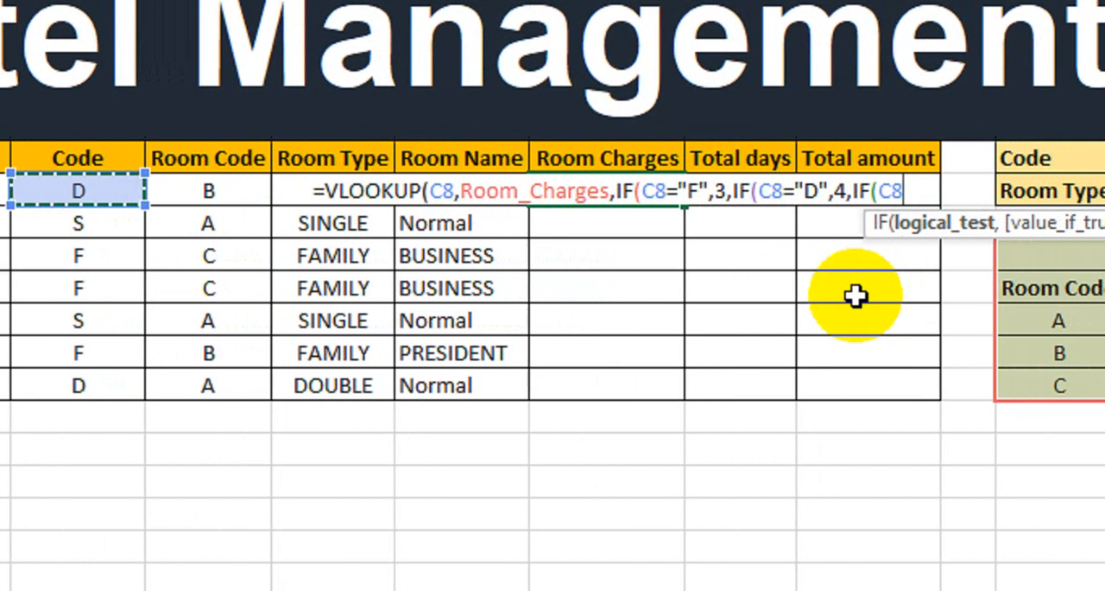
{"action": "type", "text": "="}
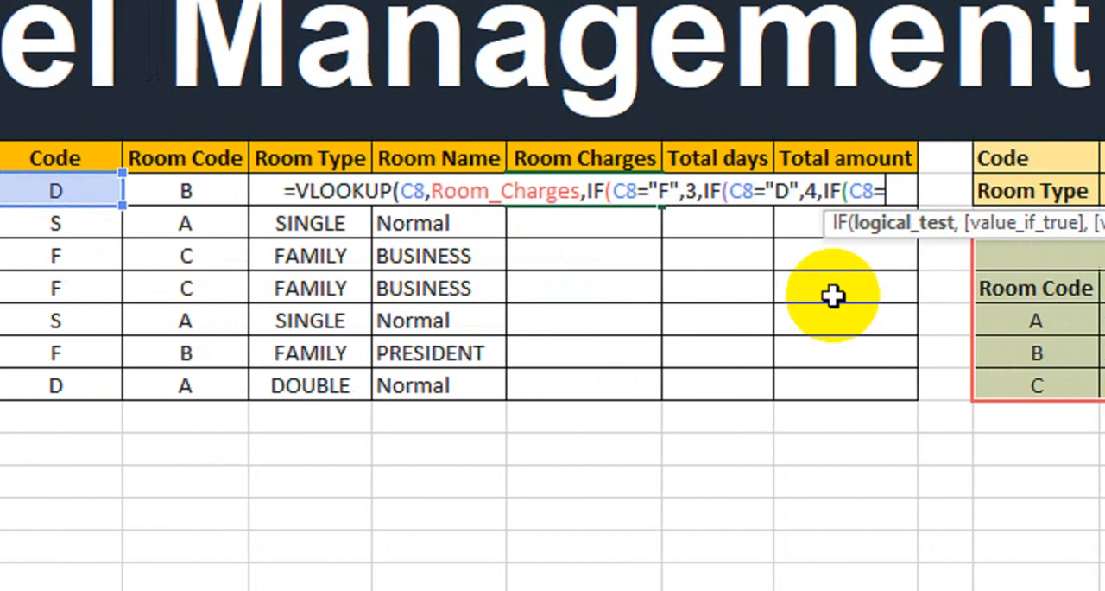
{"action": "type", "text": "\""}
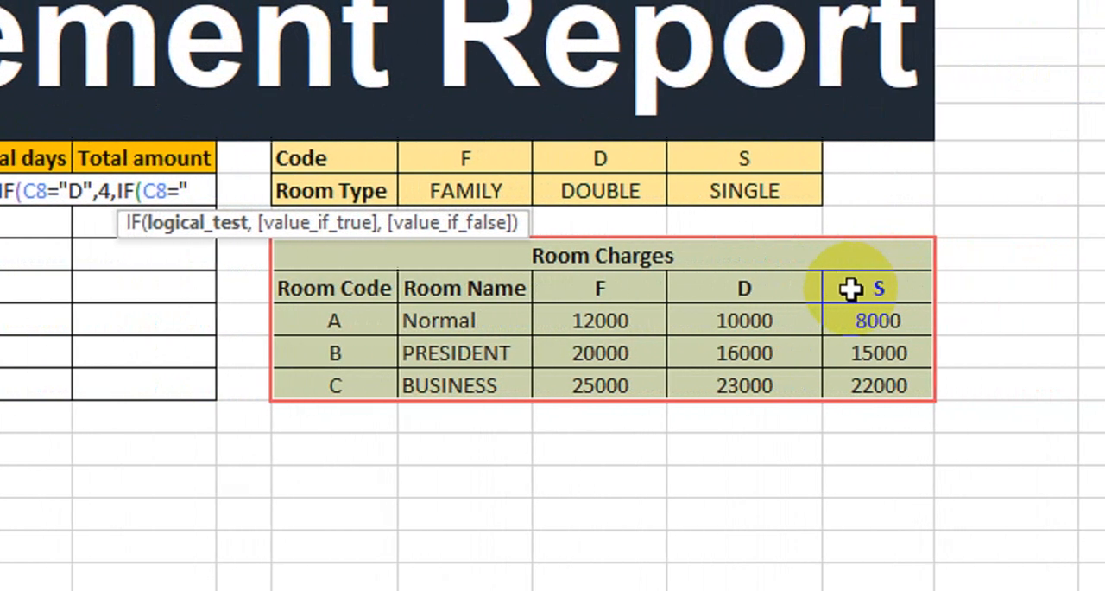
{"action": "type", "text": "S"}
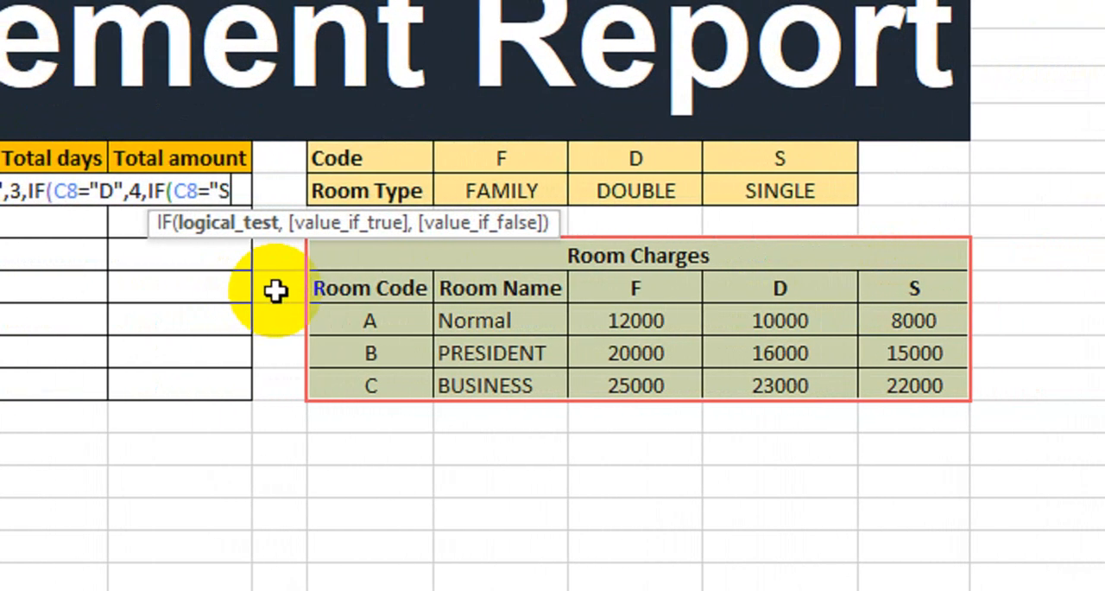
{"action": "type", "text": "\","}
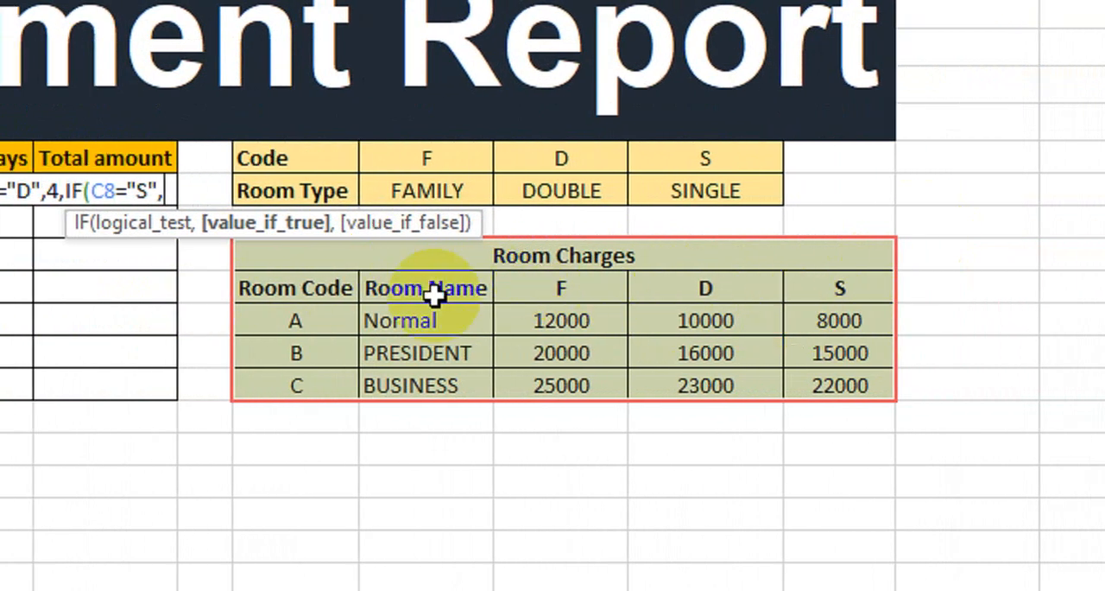
{"action": "type", "text": "5"}
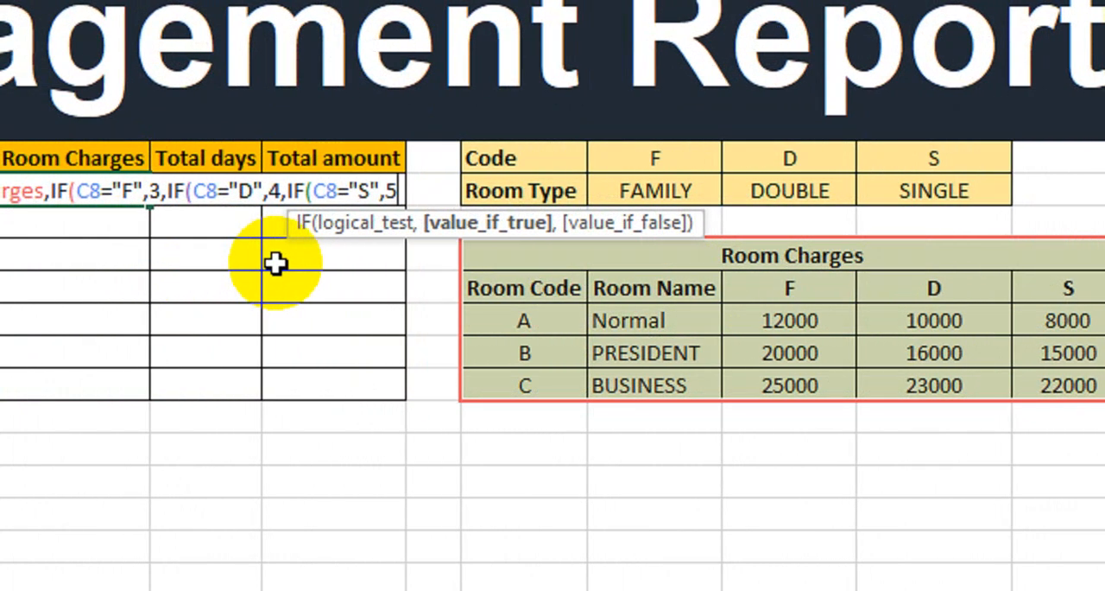
{"action": "type", "text": ")"}
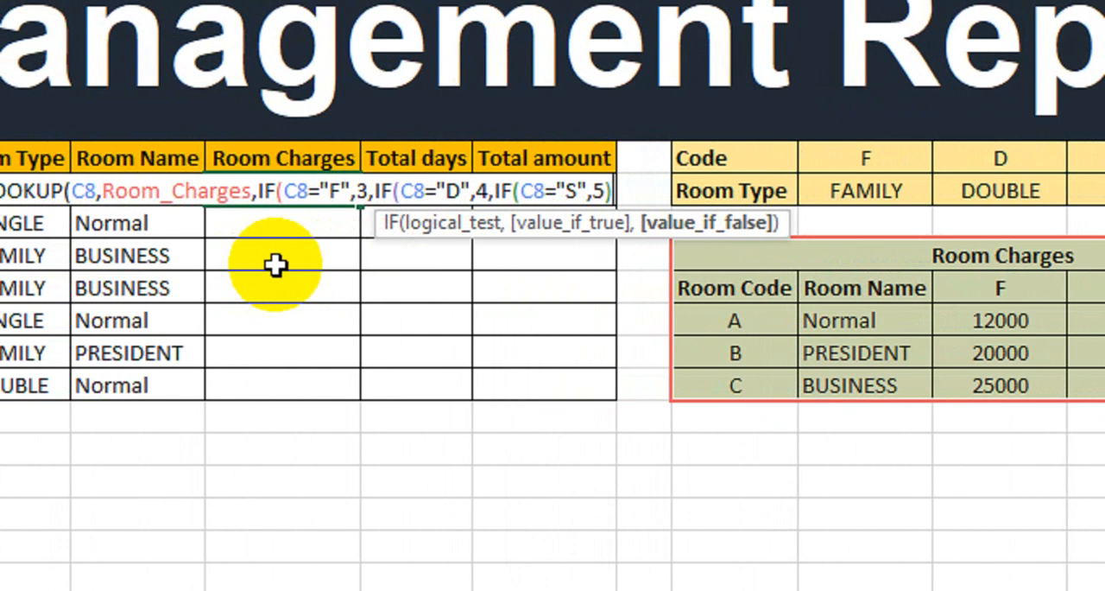
{"action": "type", "text": ")"}
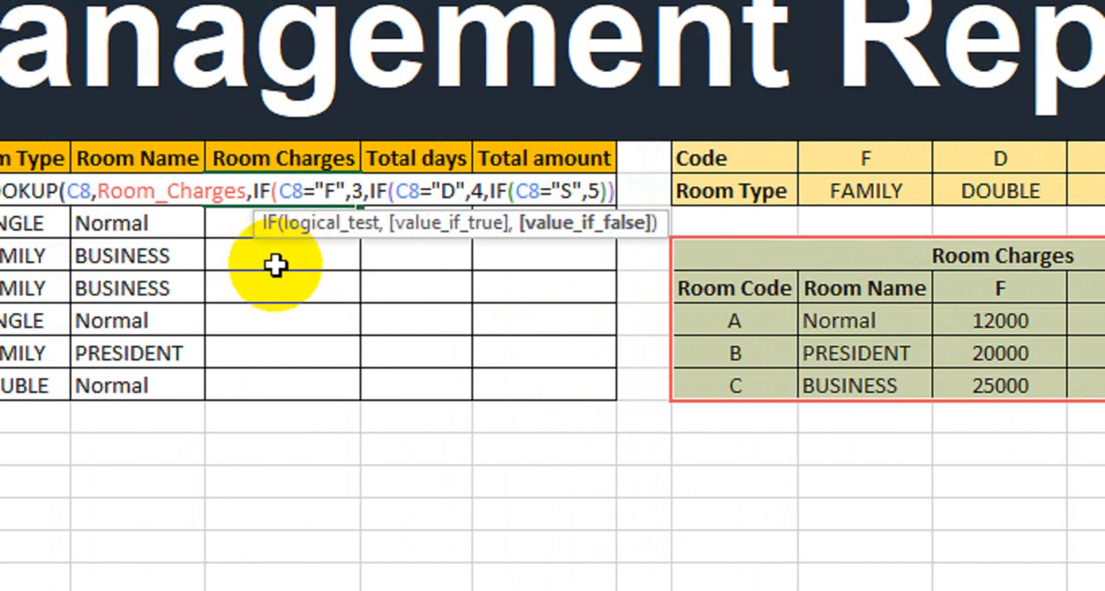
{"action": "type", "text": "))"}
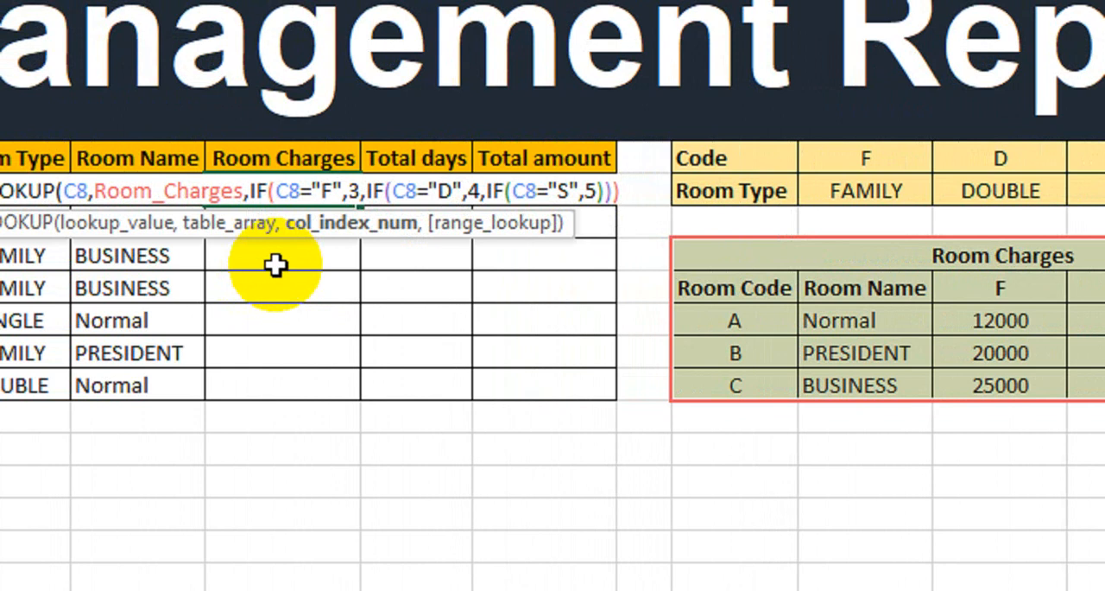
Set the Room Charges VLOOKUP's range lookup to FALSE for an exact match and enter the formula
{"action": "type", "text": ","}
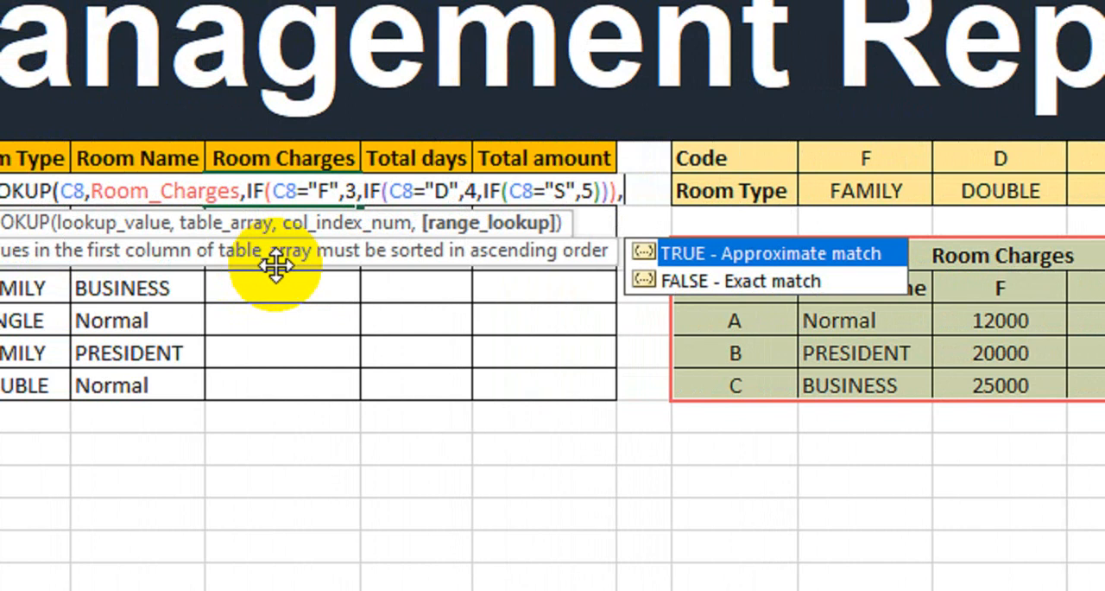
{"action": "type", "text": "0"}
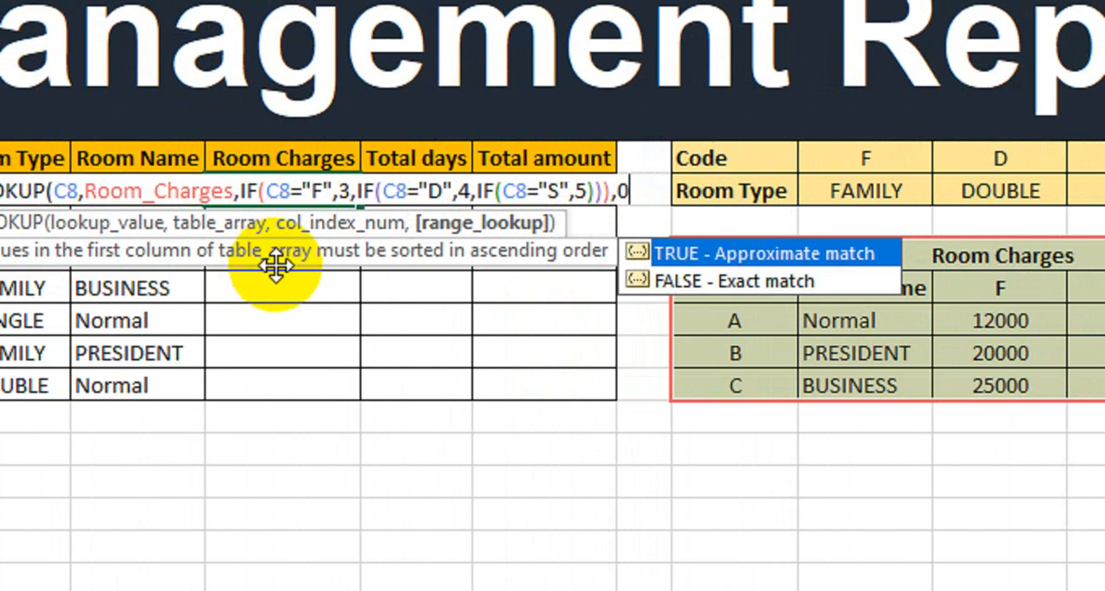
{"action": "key", "text": "BackSpace"}
{"action": "key", "text": "Down"}
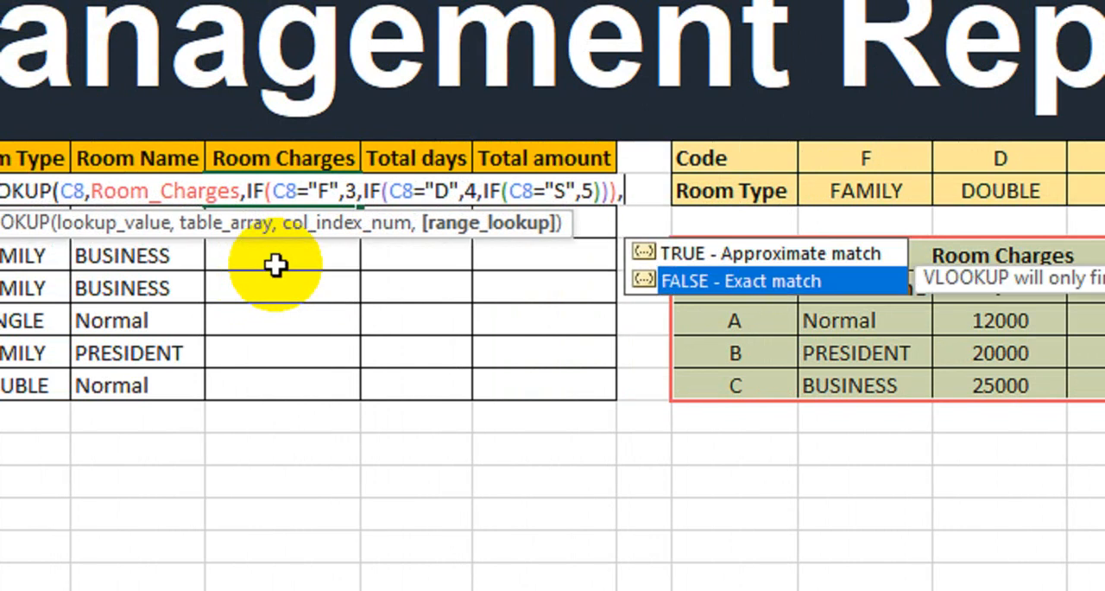
{"action": "key", "text": "Tab"}
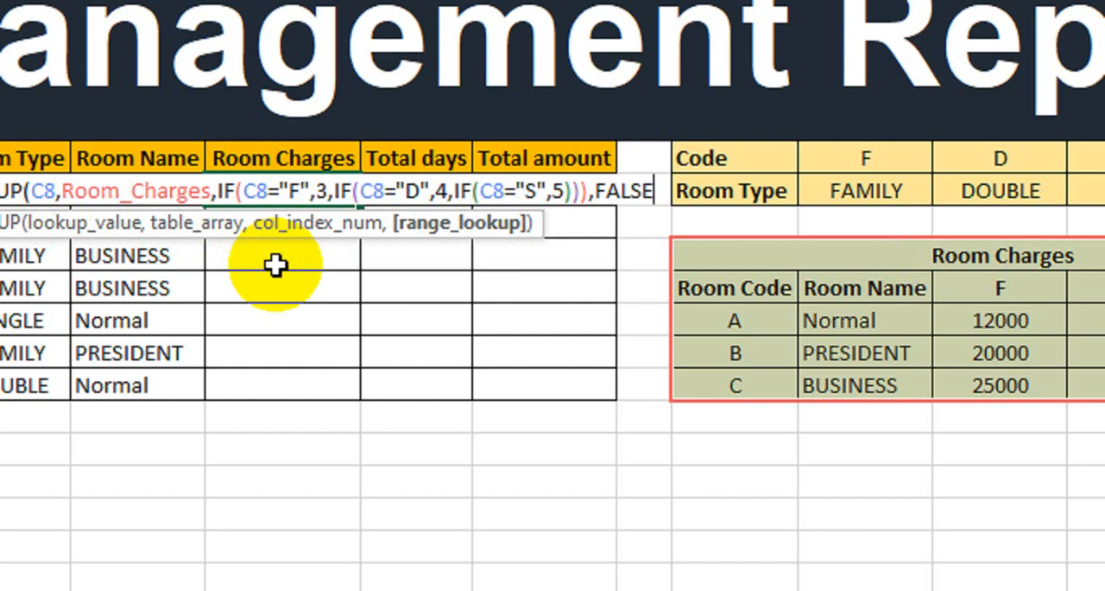
{"action": "type", "text": ")"}
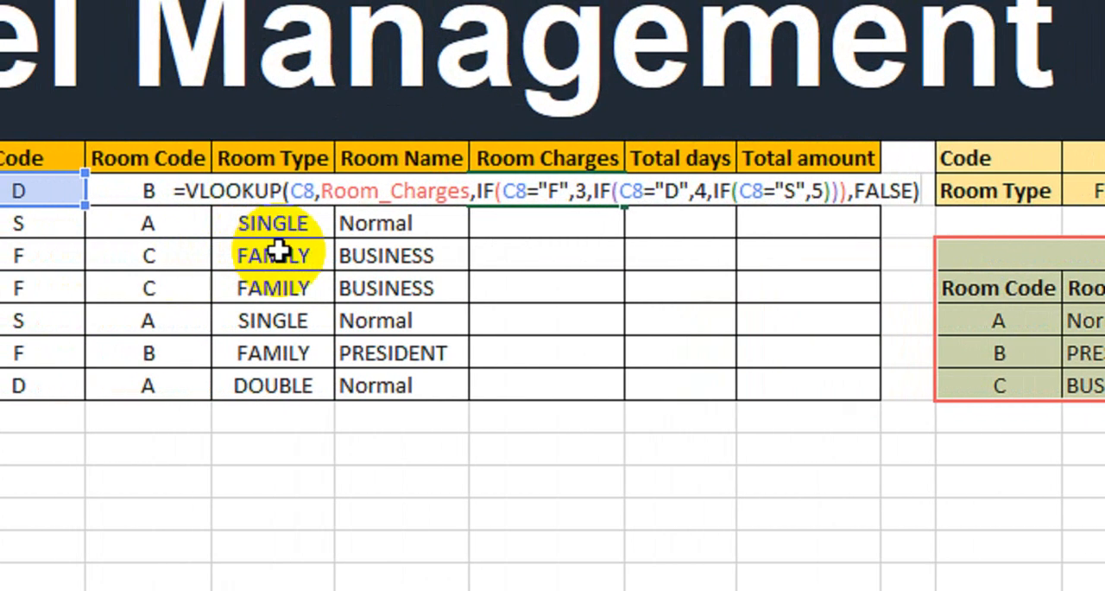
{"action": "key", "text": "Return"}
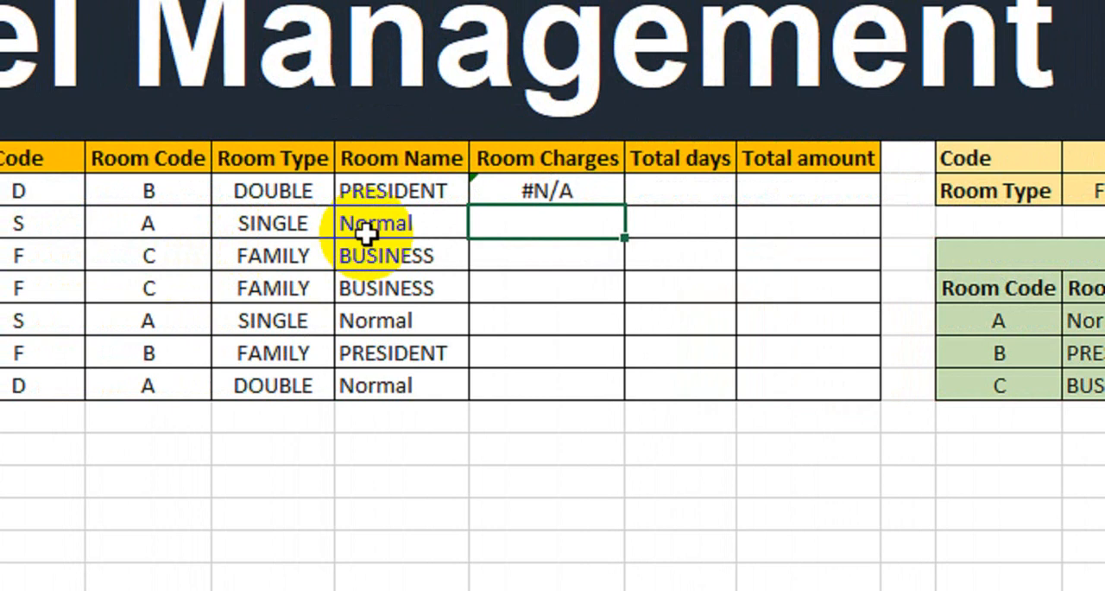
Replace the VLOOKUP's lookup value in guest 1's Room Charges formula with the Room Code cell D8
{"action": "left_click", "coordinate": [551, 183]}
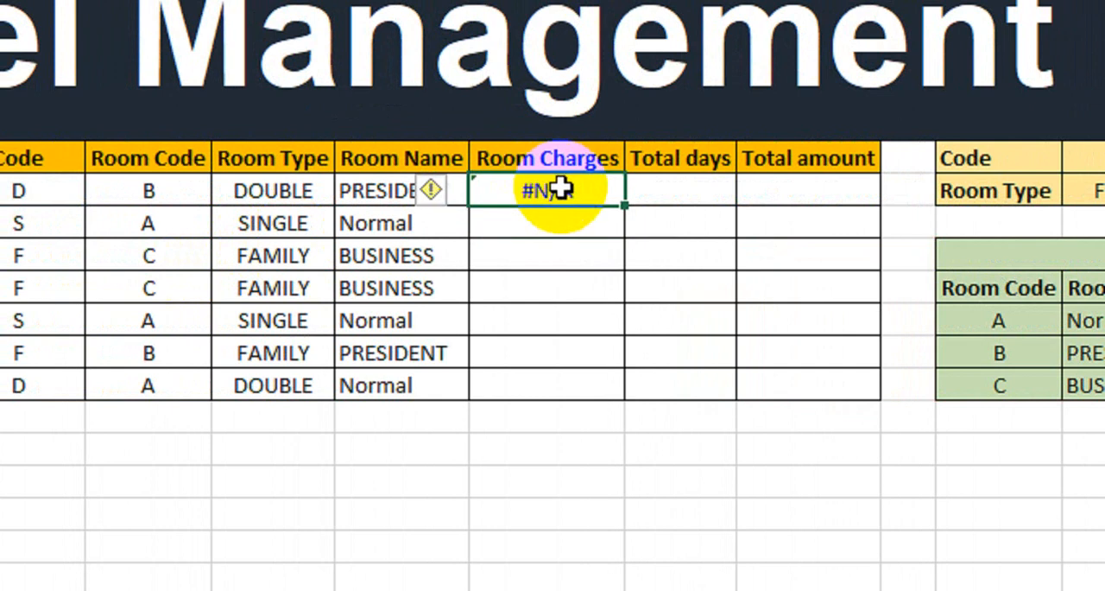
{"action": "double_click", "coordinate": [562, 186]}
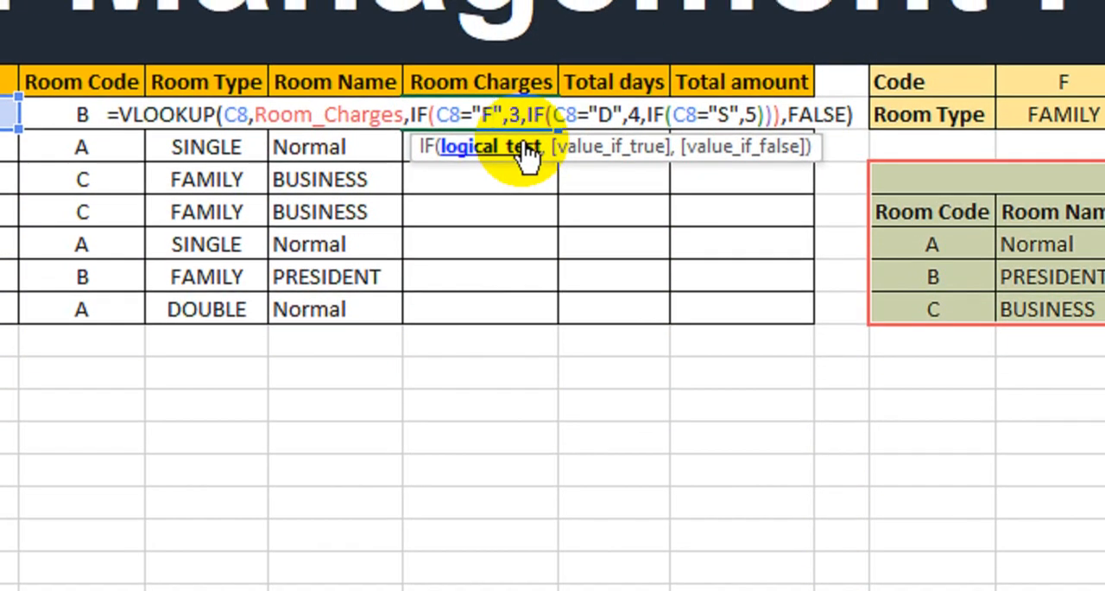
{"action": "key", "text": "Return"}
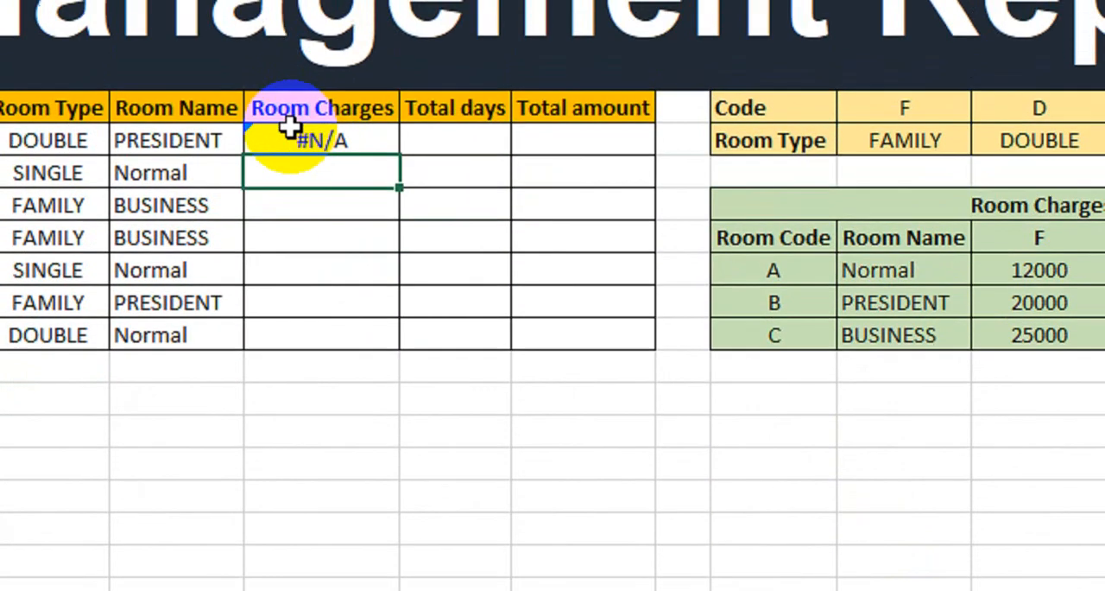
{"action": "double_click", "coordinate": [294, 21]}
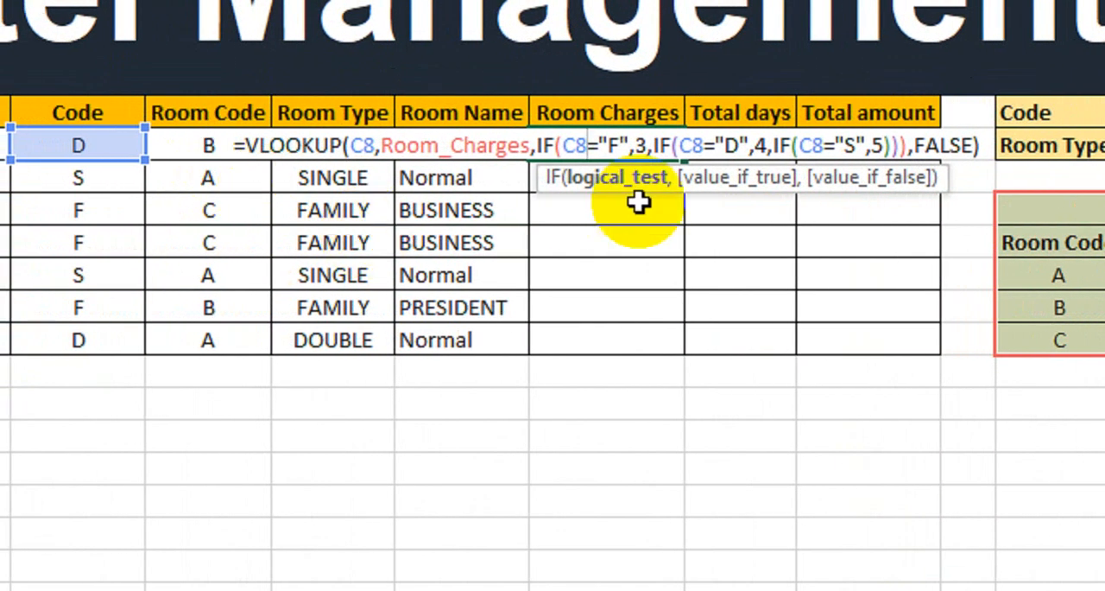
{"action": "left_click", "coordinate": [363, 145]}
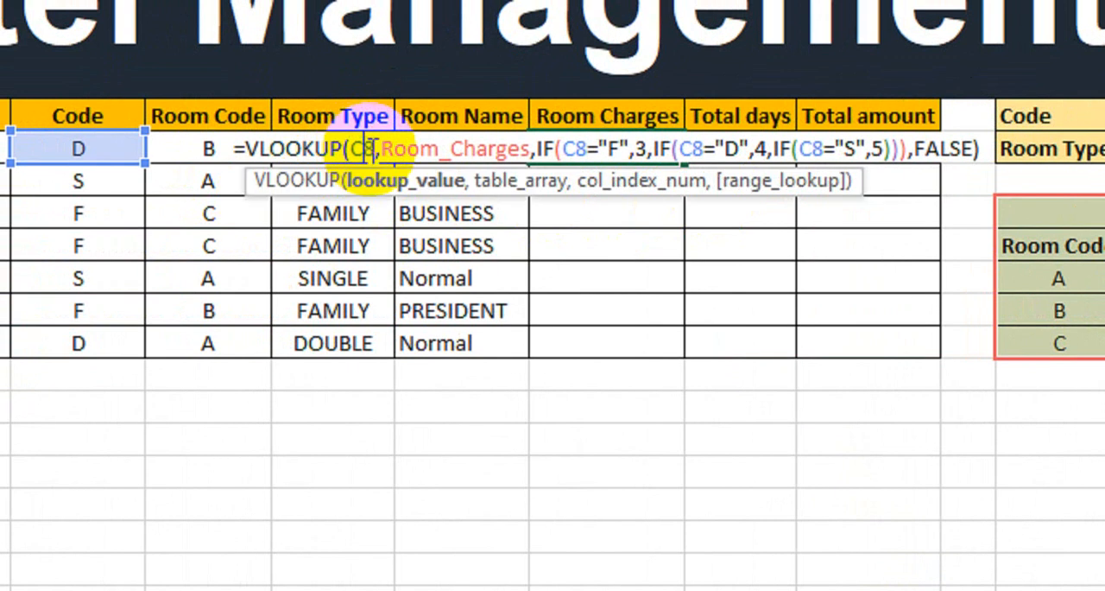
{"action": "left_click", "coordinate": [370, 149]}
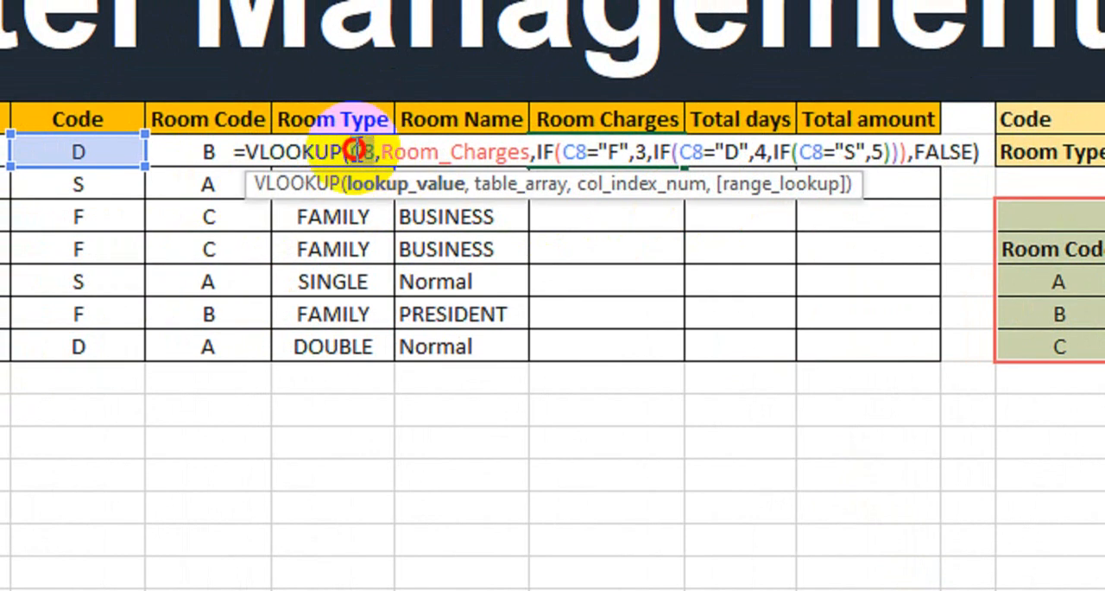
{"action": "left_click", "coordinate": [199, 152]}
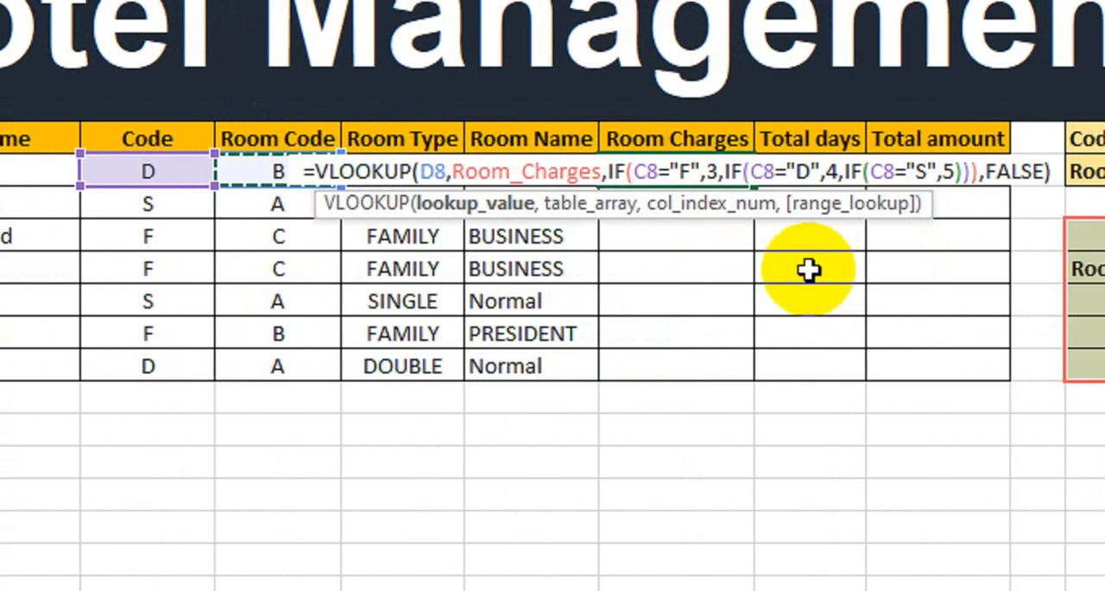
{"action": "key", "text": "Return"}
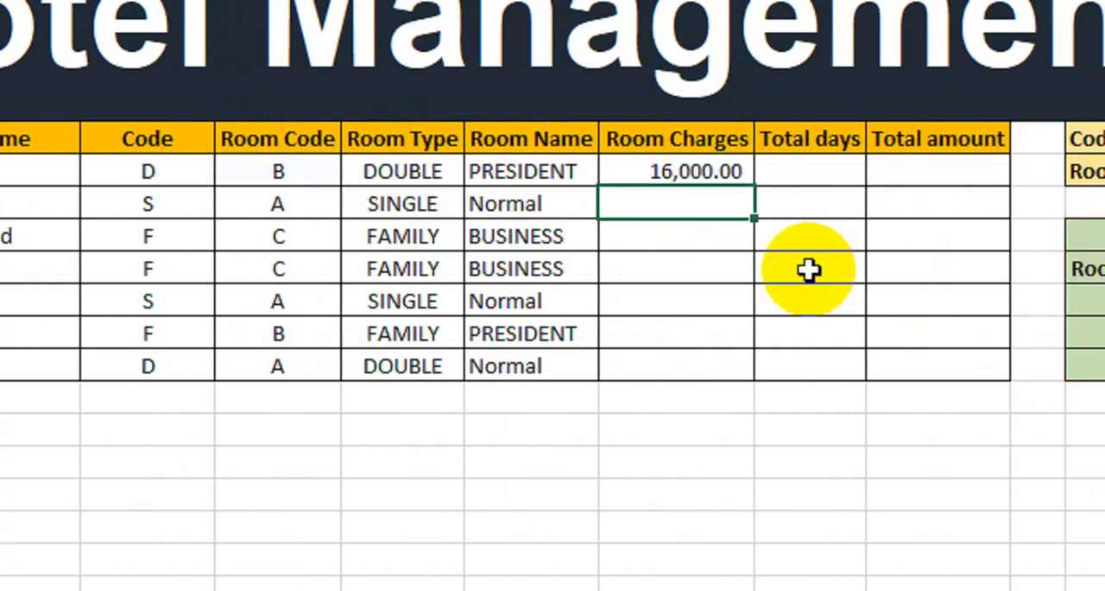
Check guest 1's room charge against the row for room code B in the Room Charges table
{"action": "left_click", "coordinate": [696, 170]}
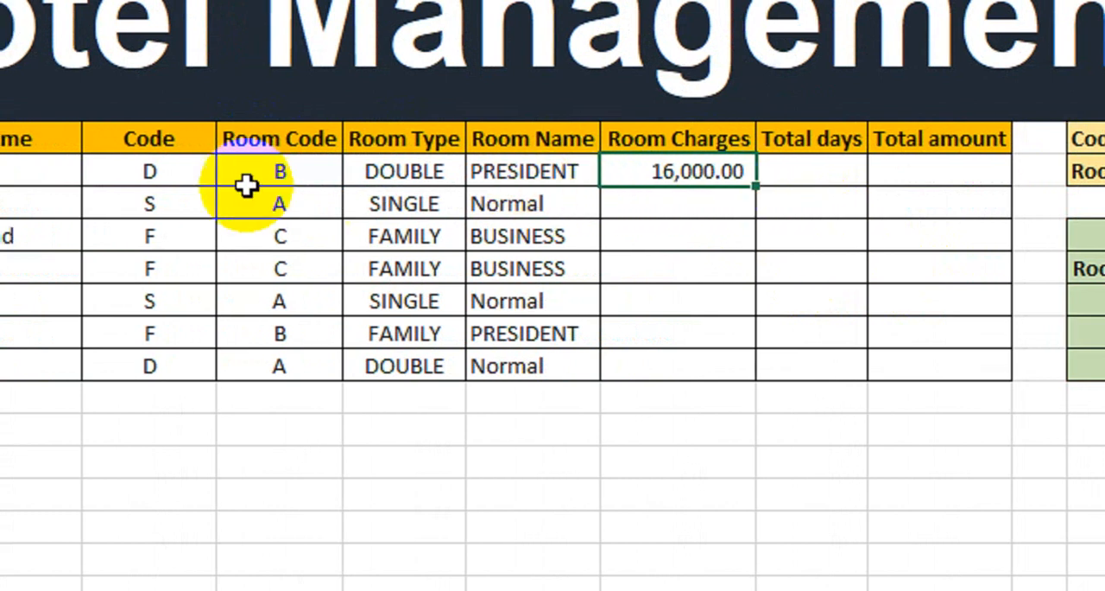
{"action": "left_click", "coordinate": [164, 178]}
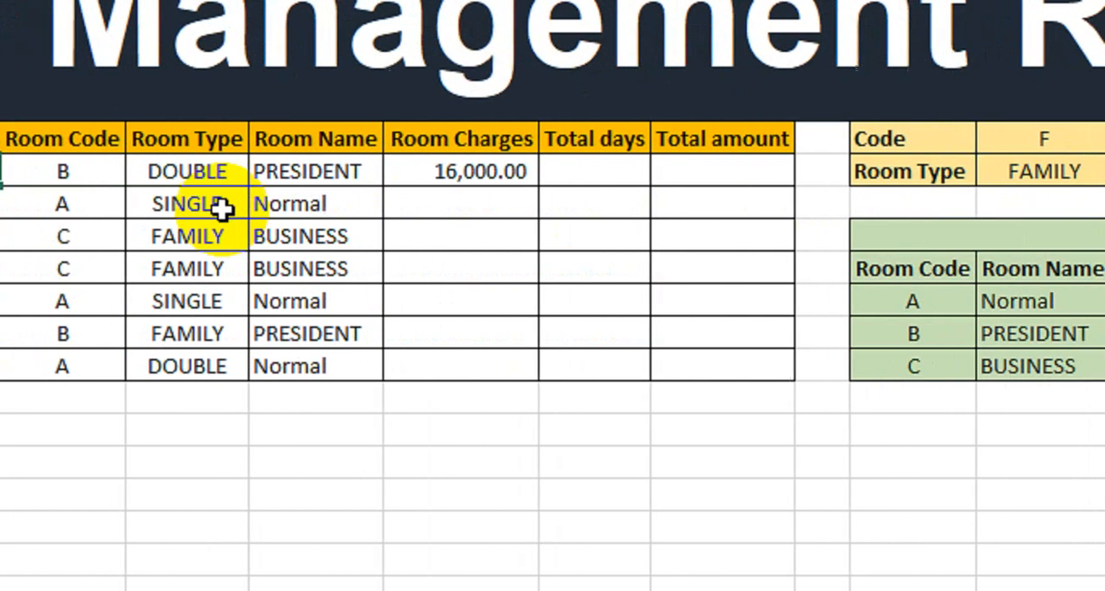
{"action": "left_click", "coordinate": [182, 171]}
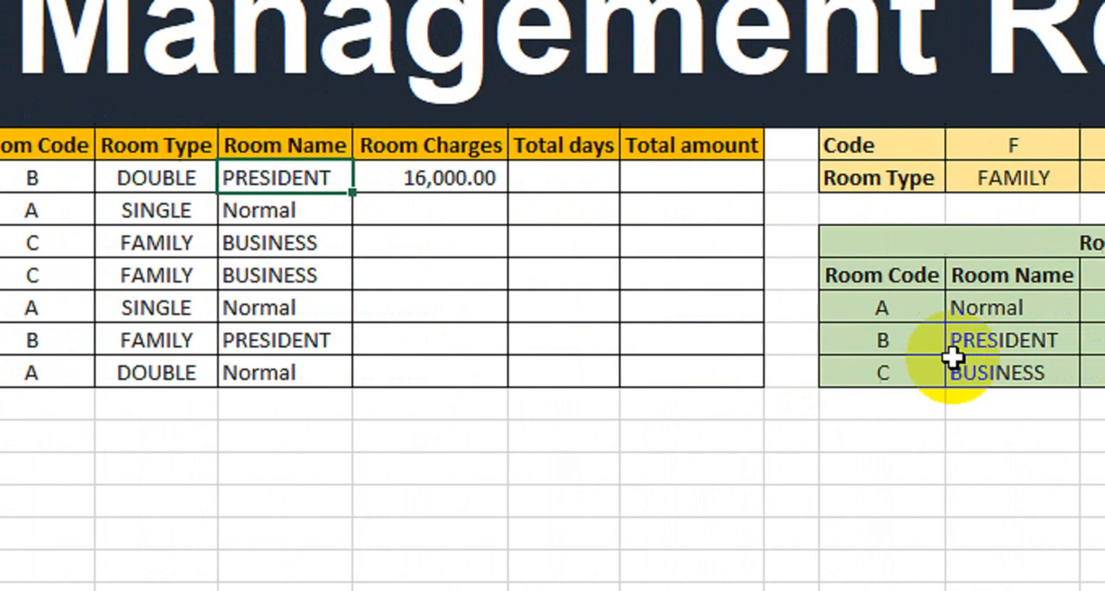
{"action": "left_click_drag", "start_coordinate": [656, 339], "coordinate": [749, 344]}
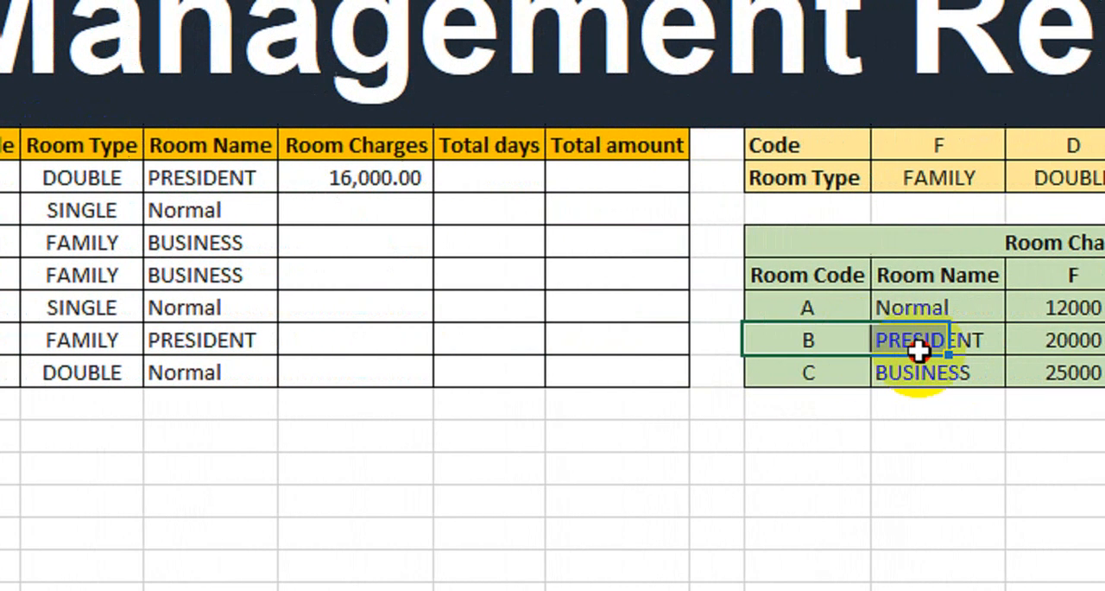
{"action": "left_click_drag", "start_coordinate": [917, 349], "coordinate": [857, 349]}
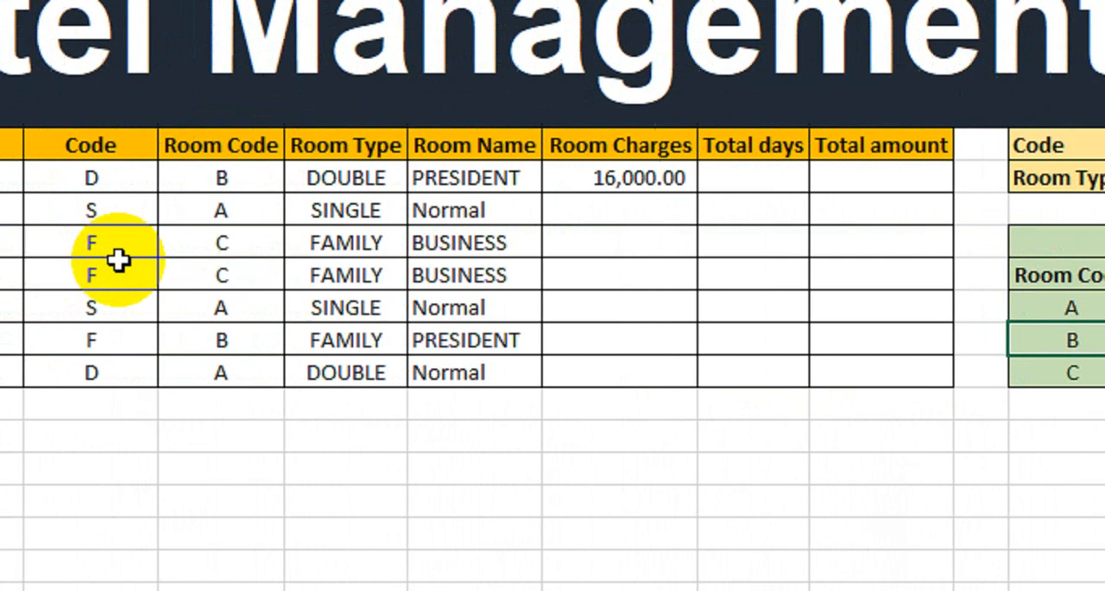
Fill the Room Charges formula down to guest 7 and check guest 2's charge against the Normal row of the Room Charges table
{"action": "left_click", "coordinate": [634, 178]}
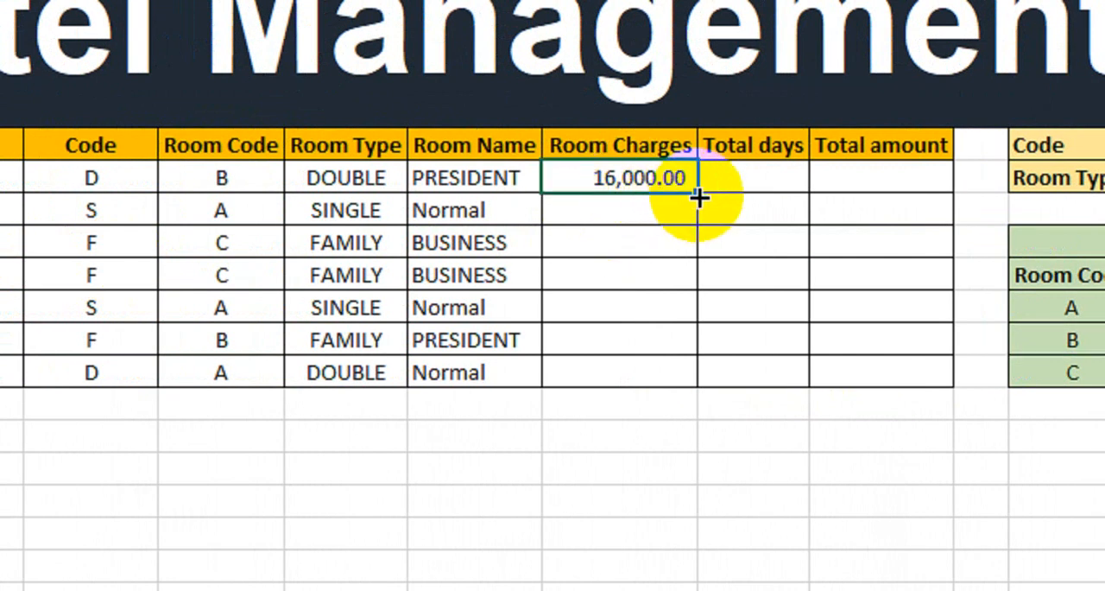
{"action": "left_click_drag", "start_coordinate": [698, 197], "coordinate": [674, 377]}
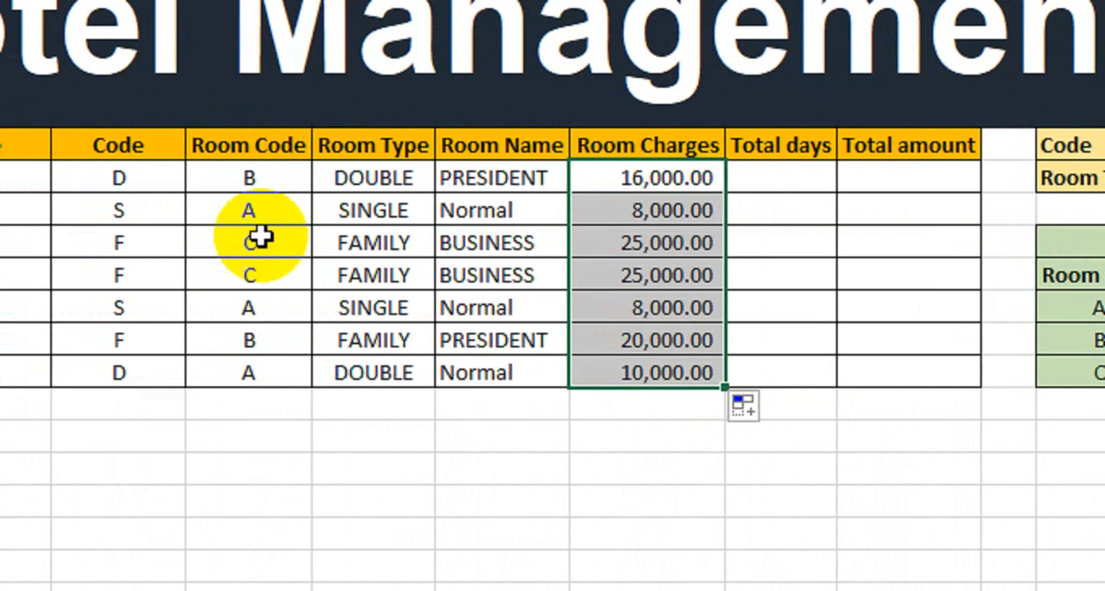
{"action": "left_click", "coordinate": [486, 209]}
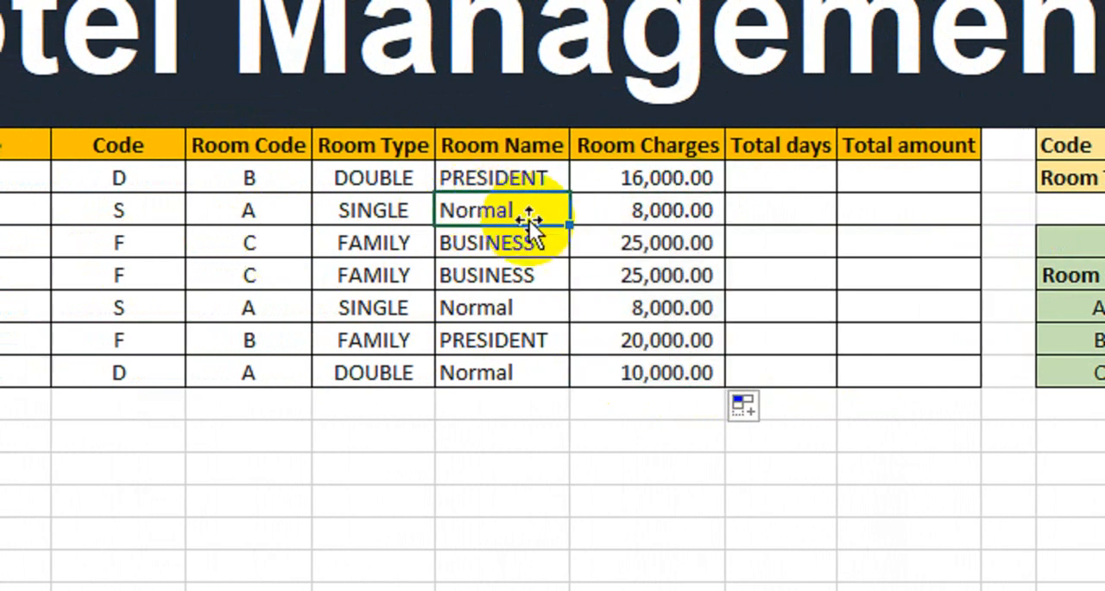
{"action": "left_click", "coordinate": [288, 217]}
{"action": "left_click", "coordinate": [721, 222]}
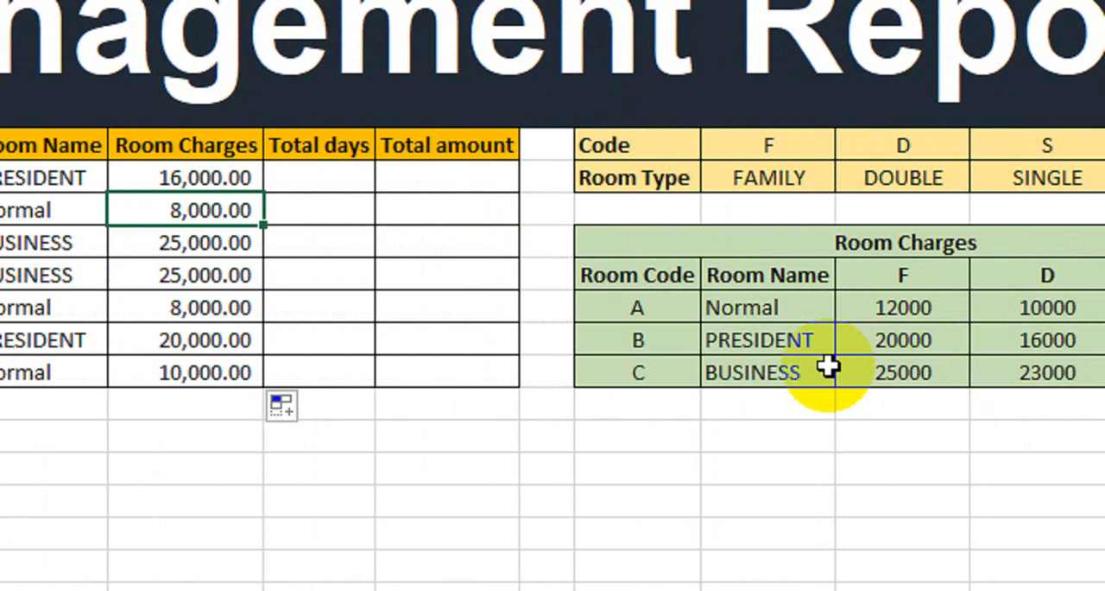
{"action": "left_click_drag", "start_coordinate": [720, 307], "coordinate": [932, 312]}
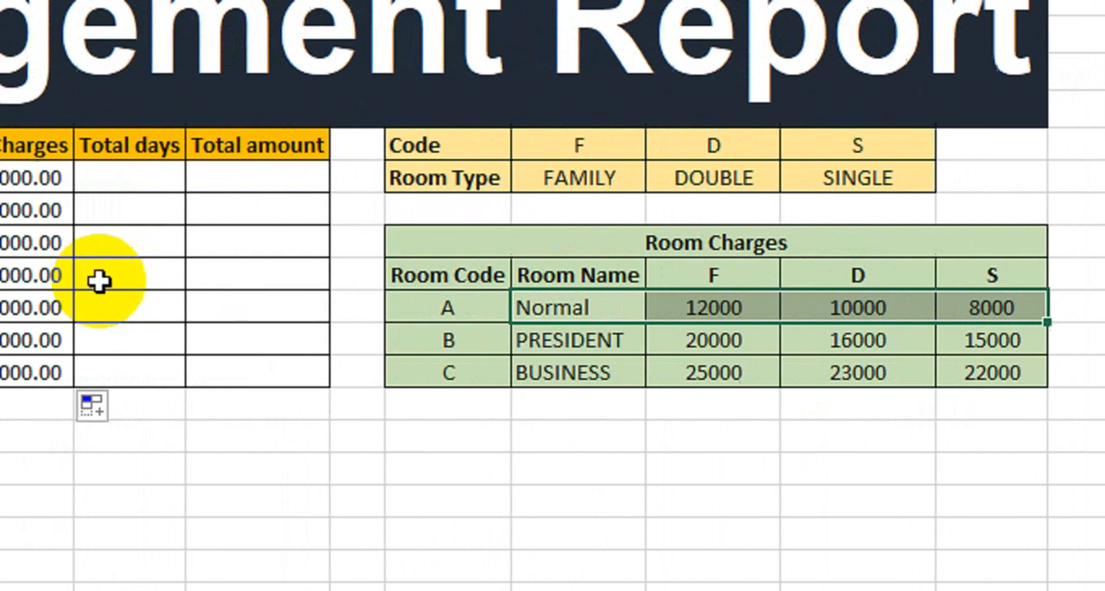
Enter the Total days for guests 1 to 7 as 3, 6, 4, 5, 3, 2 and 9
{"action": "left_click", "coordinate": [511, 175]}
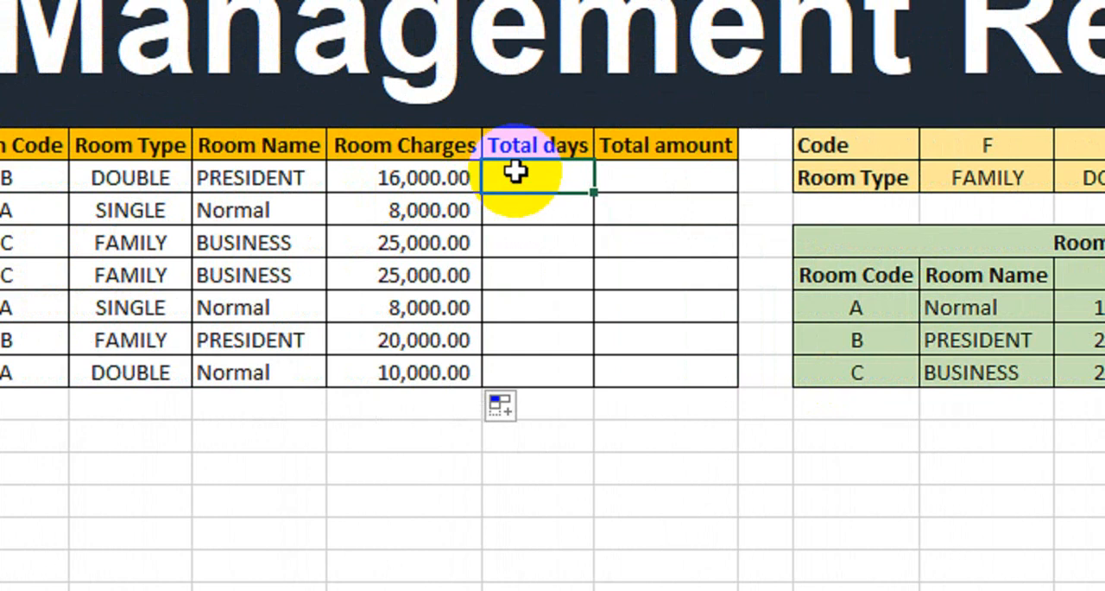
{"action": "type", "text": "3"}
{"action": "key", "text": "Return"}
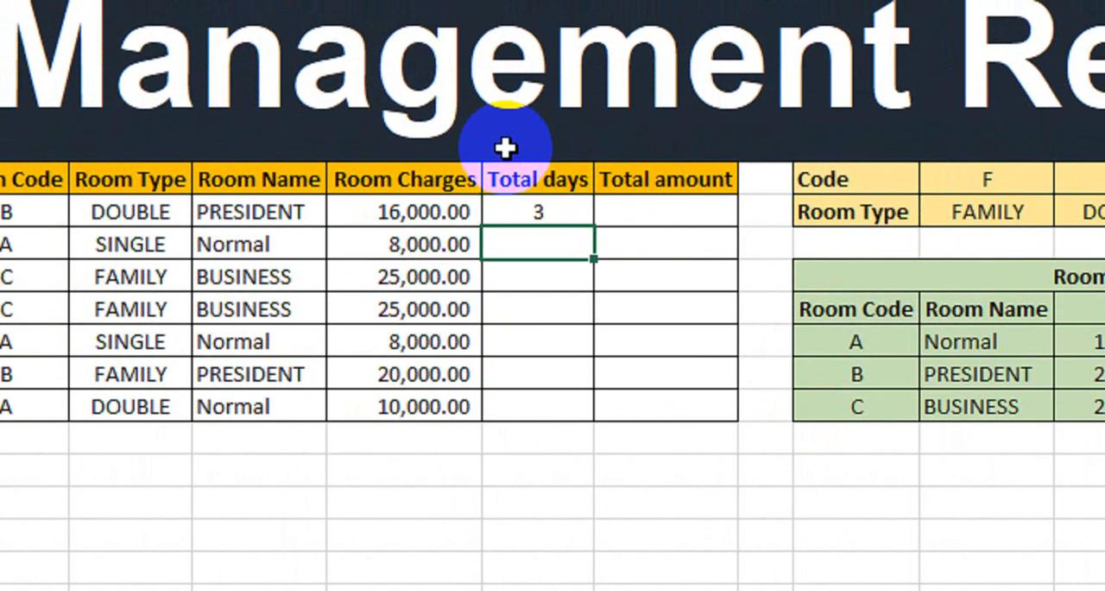
{"action": "type", "text": "6"}
{"action": "key", "text": "Return"}
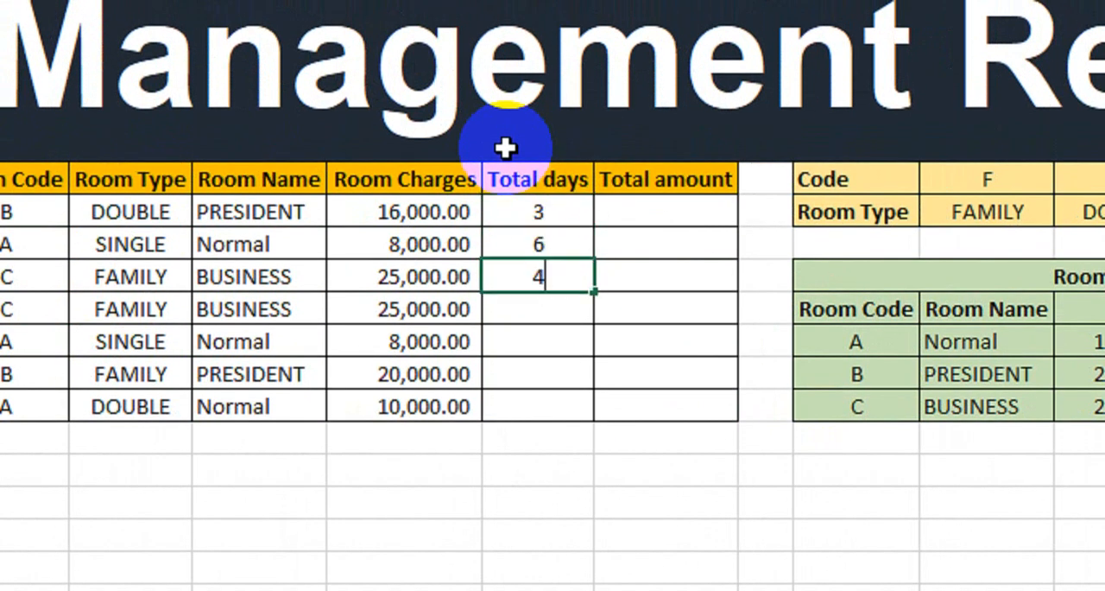
{"action": "key", "text": "Return"}
{"action": "key", "text": "Return"}
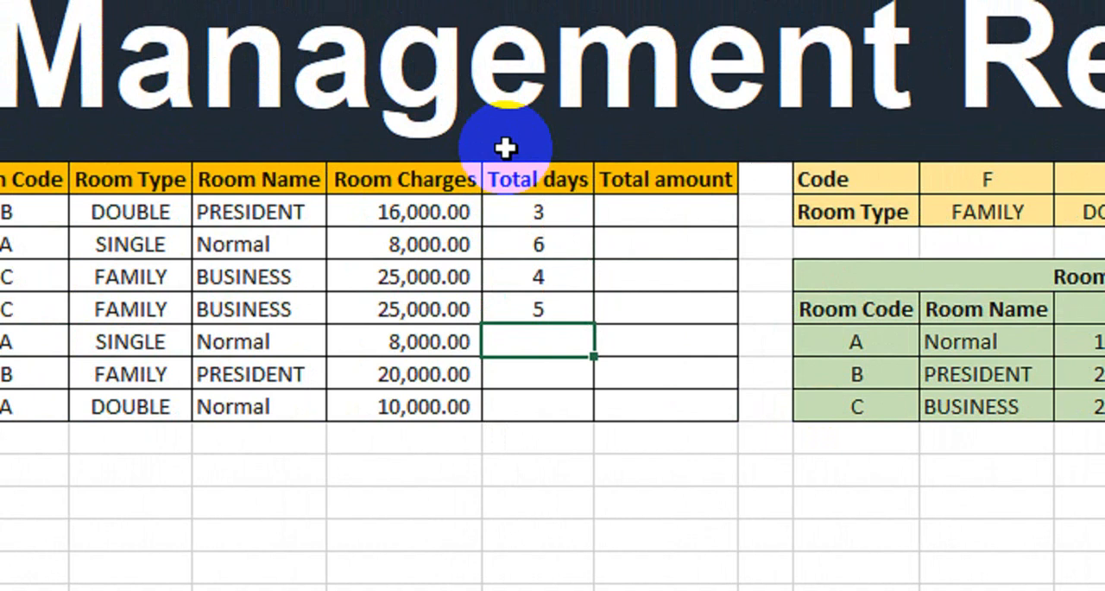
{"action": "type", "text": "3"}
{"action": "key", "text": "Return"}
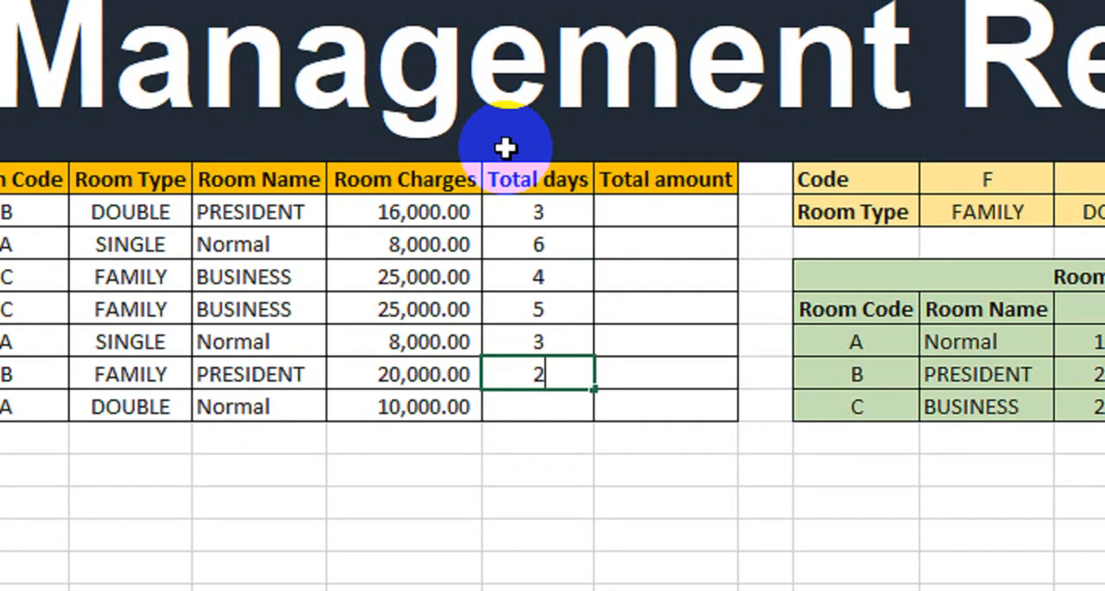
{"action": "key", "text": "Return"}
{"action": "type", "text": "9"}
{"action": "key", "text": "Return"}
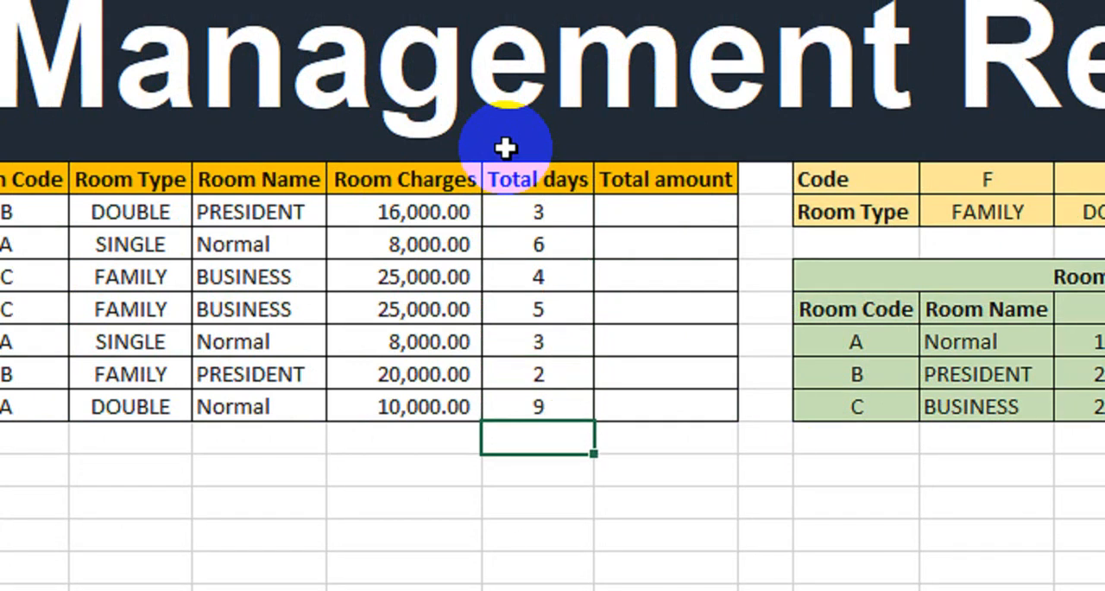
Calculate guest 1's Total amount in I8 by multiplying Room Charges by Total days with =G8*H8
{"action": "left_click", "coordinate": [645, 222]}
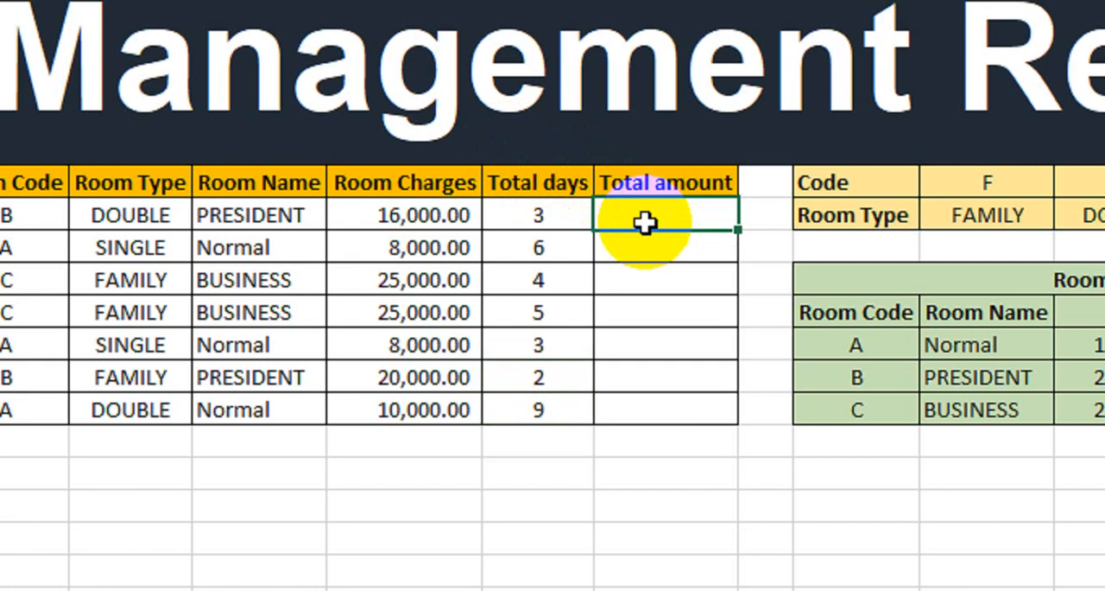
{"action": "type", "text": "="}
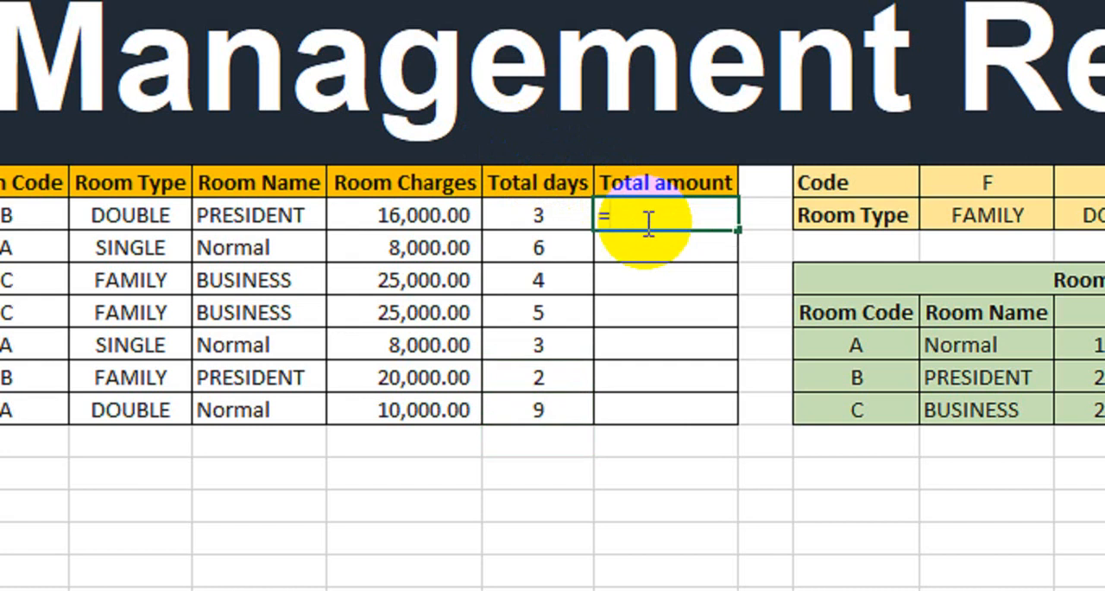
{"action": "left_click", "coordinate": [368, 215]}
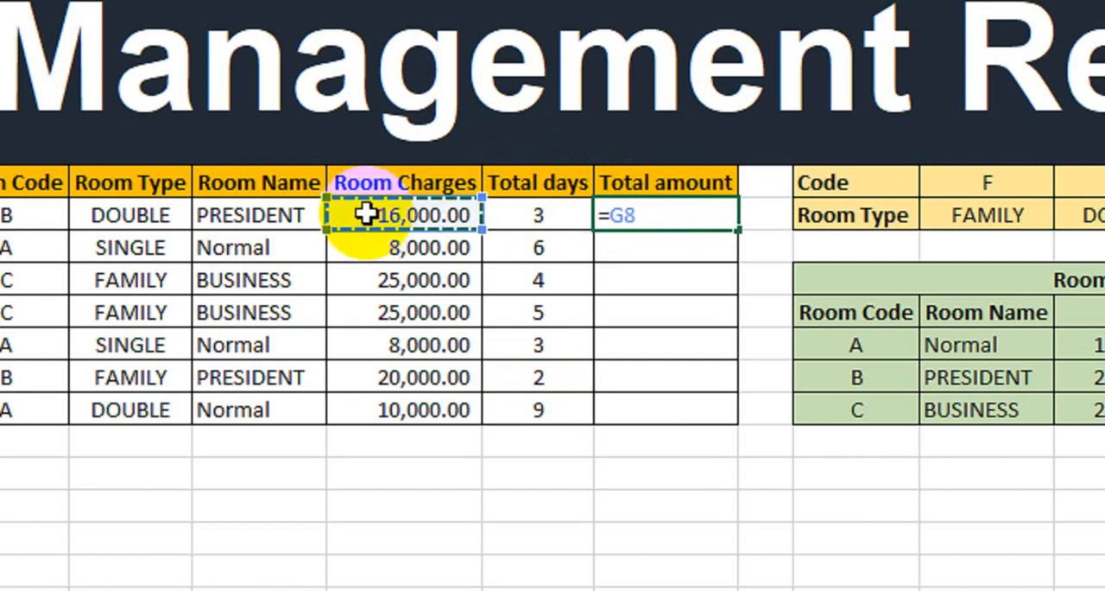
{"action": "type", "text": "*"}
{"action": "left_click", "coordinate": [520, 216]}
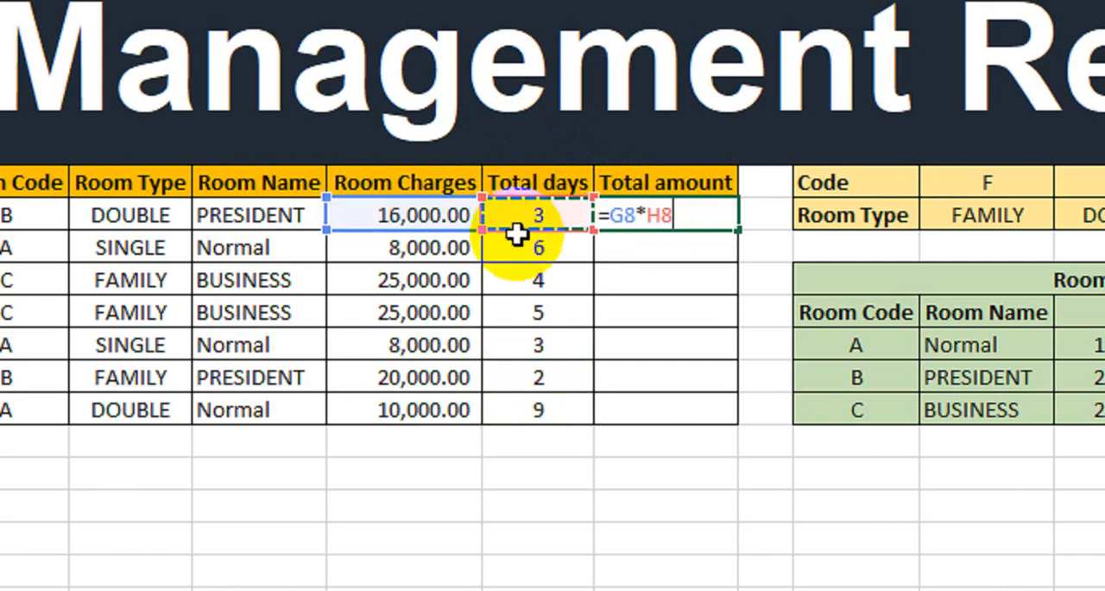
{"action": "key", "text": "Return"}
Fill guest 1's Total amount formula down the column to guest 7 in I14
{"action": "left_click", "coordinate": [688, 215]}
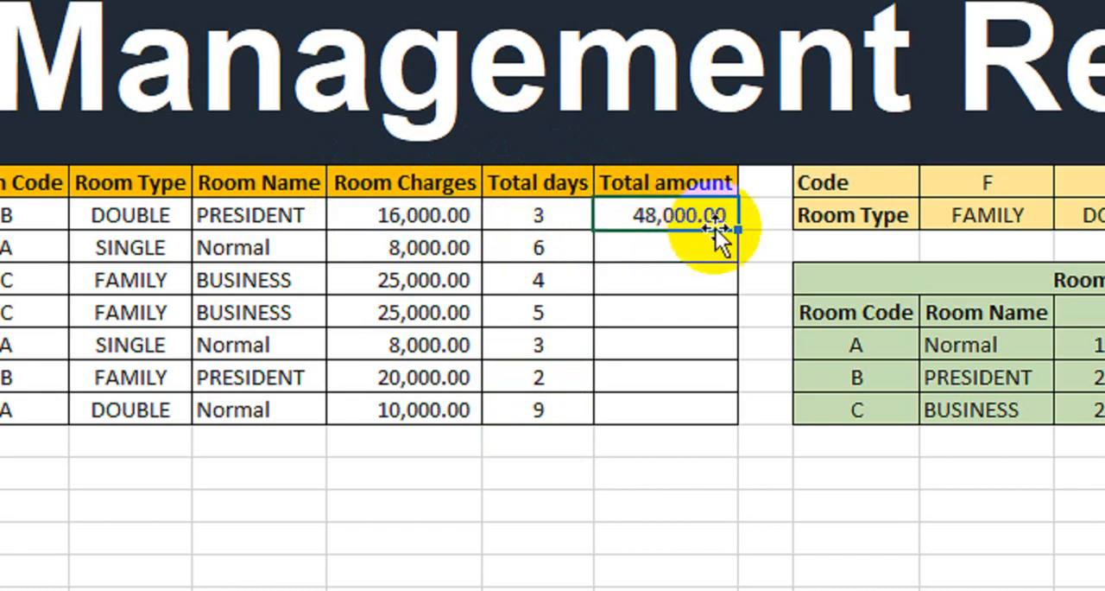
{"action": "left_click_drag", "start_coordinate": [739, 232], "coordinate": [716, 415]}
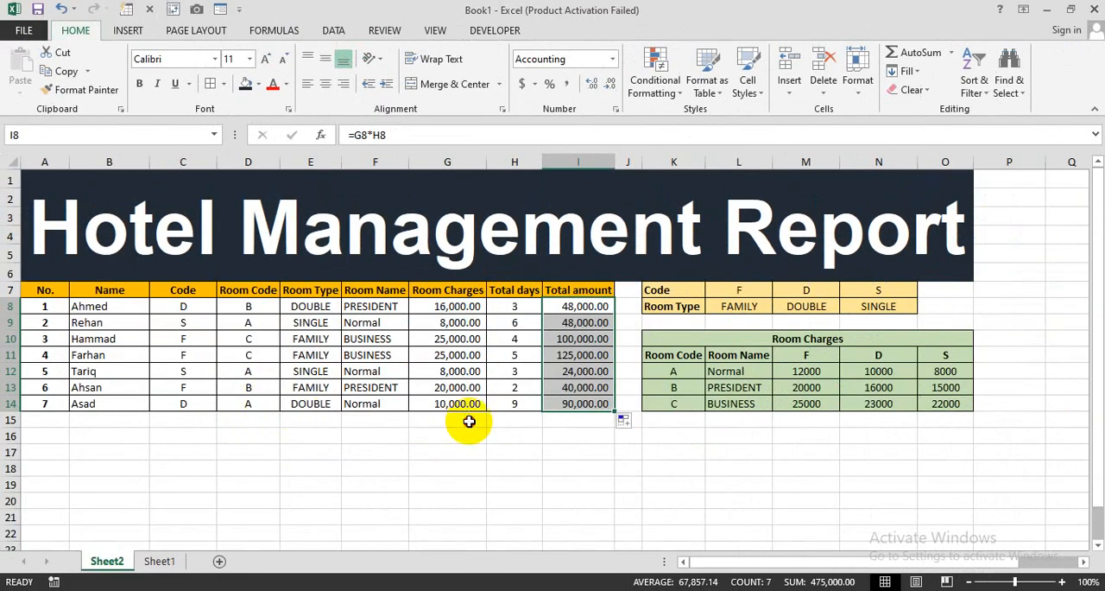
{"action": "left_click", "coordinate": [721, 438]}
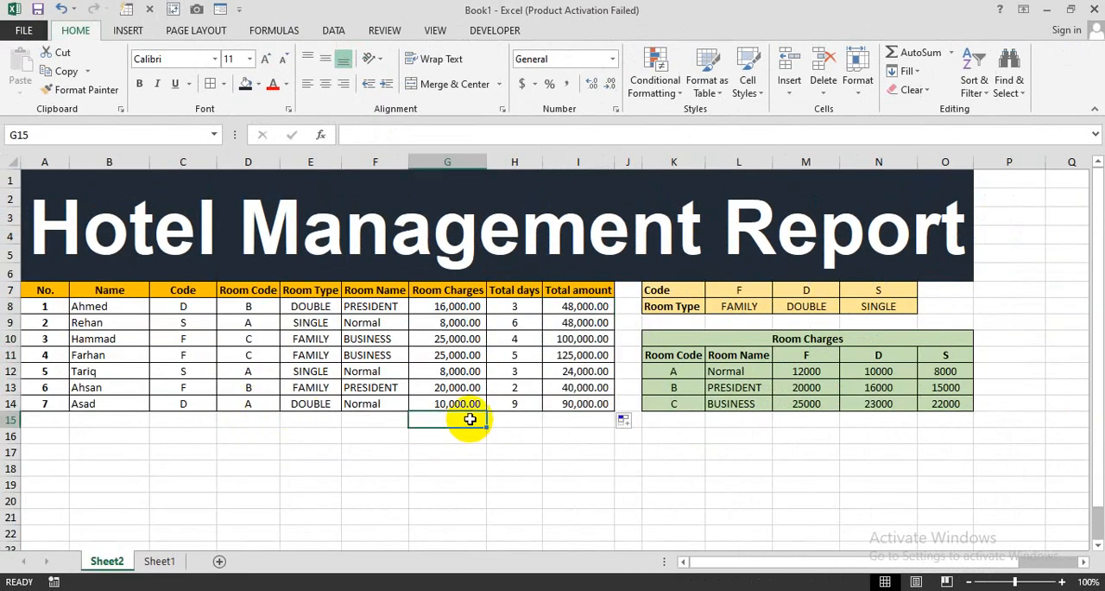